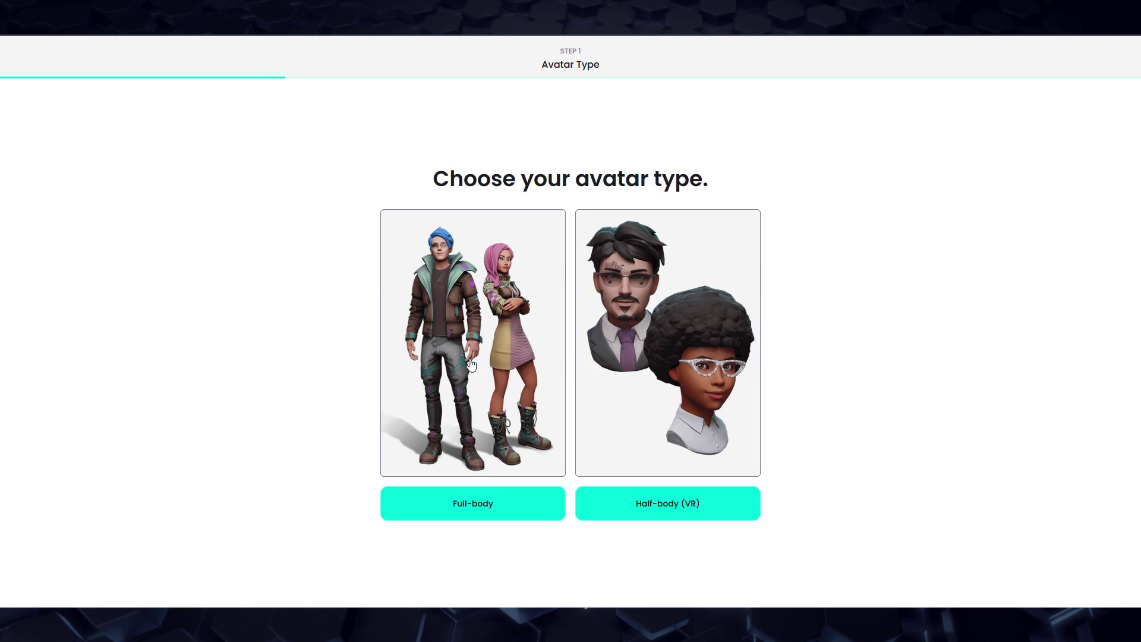
Build a full-body masculine avatar and try outfits until it wears a green jacket and sneakers.
click(470, 363)
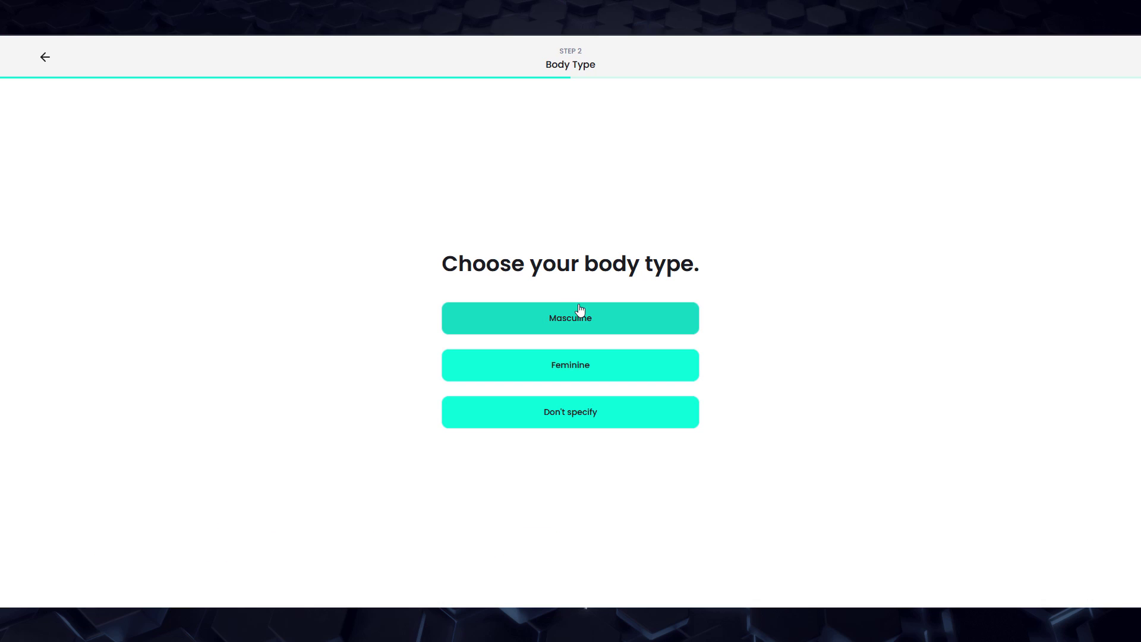
click(570, 319)
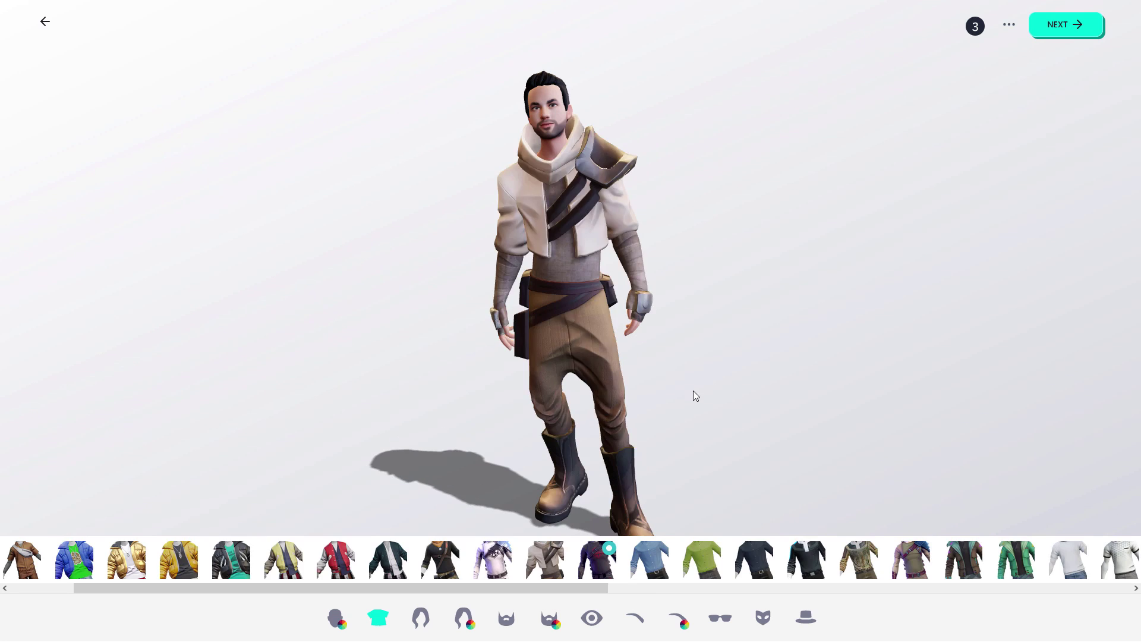
click(646, 564)
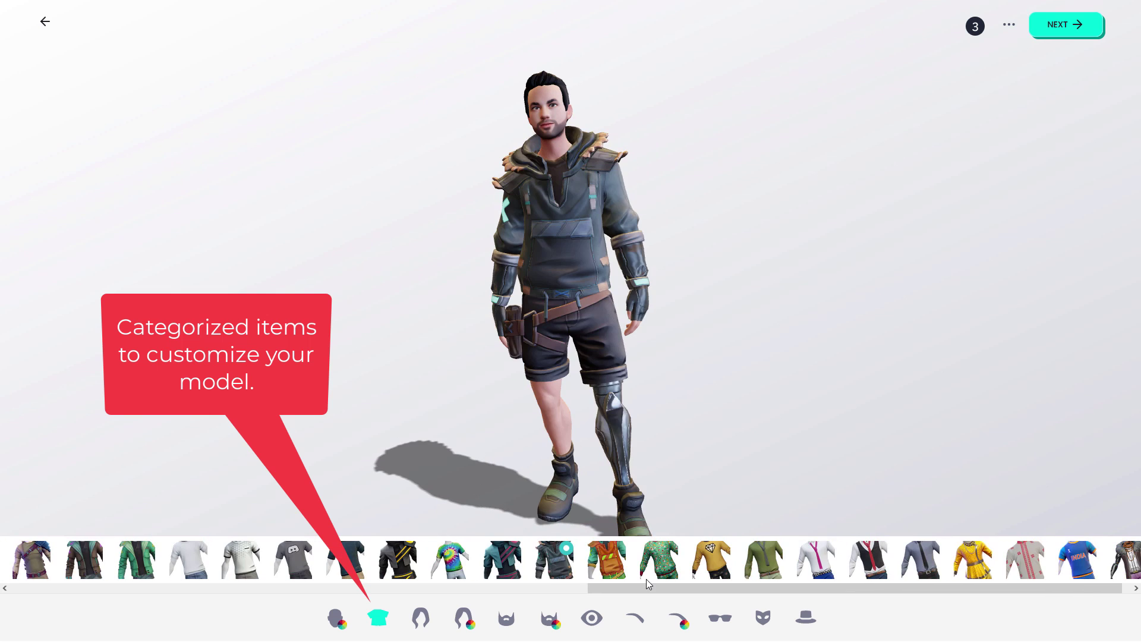
scroll(646, 564, right, 3)
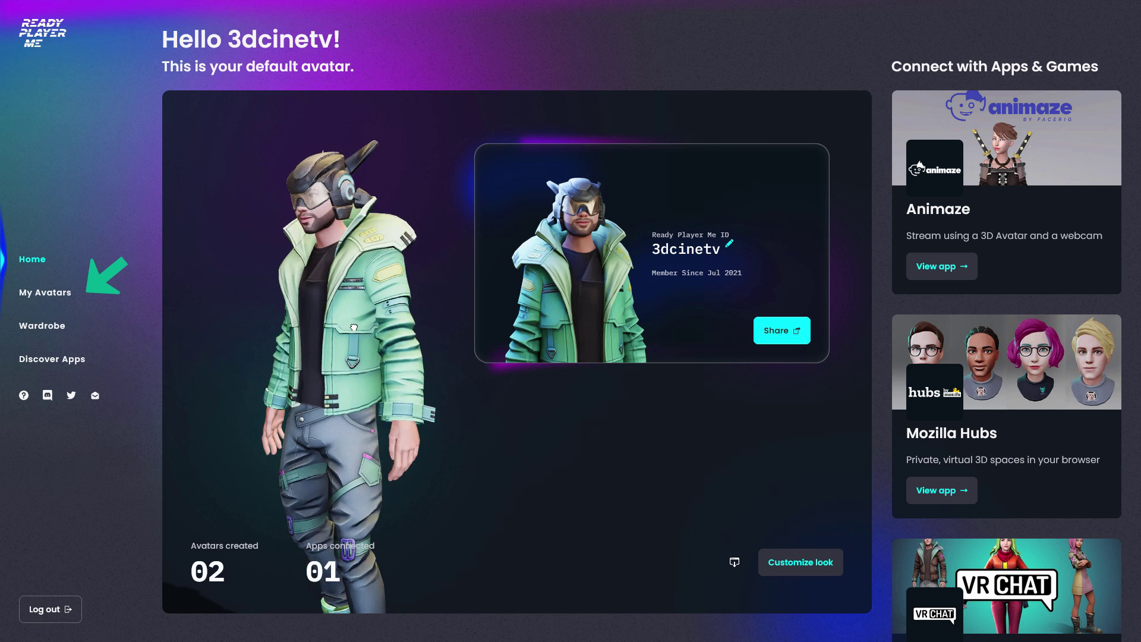
Browse to Discover Apps and open the DeepMotion app details.
click(50, 292)
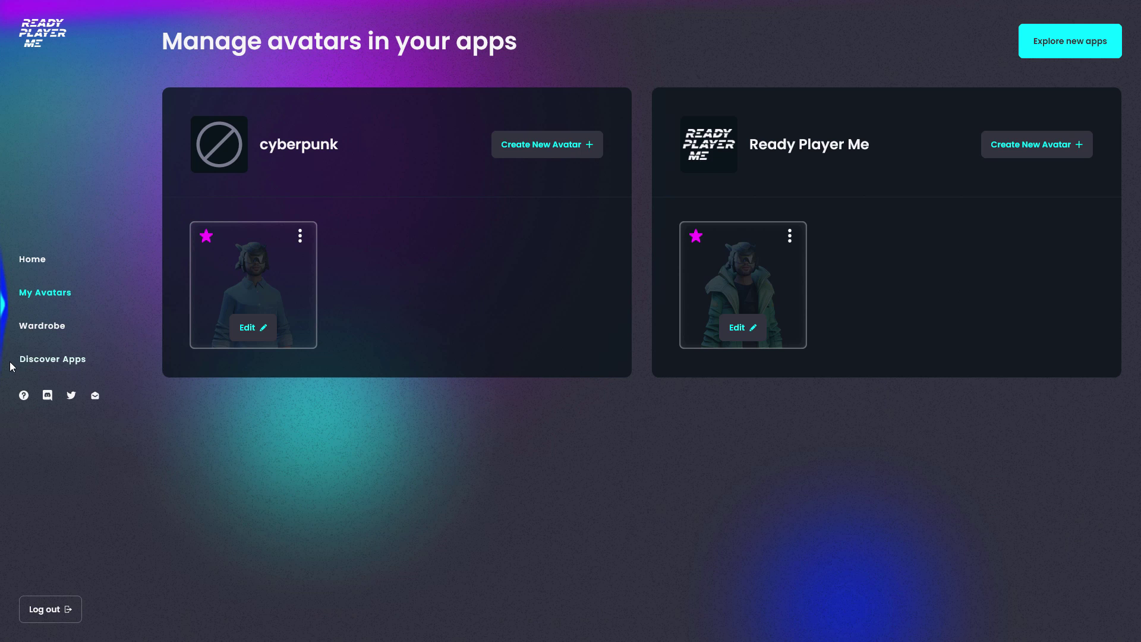
click(35, 361)
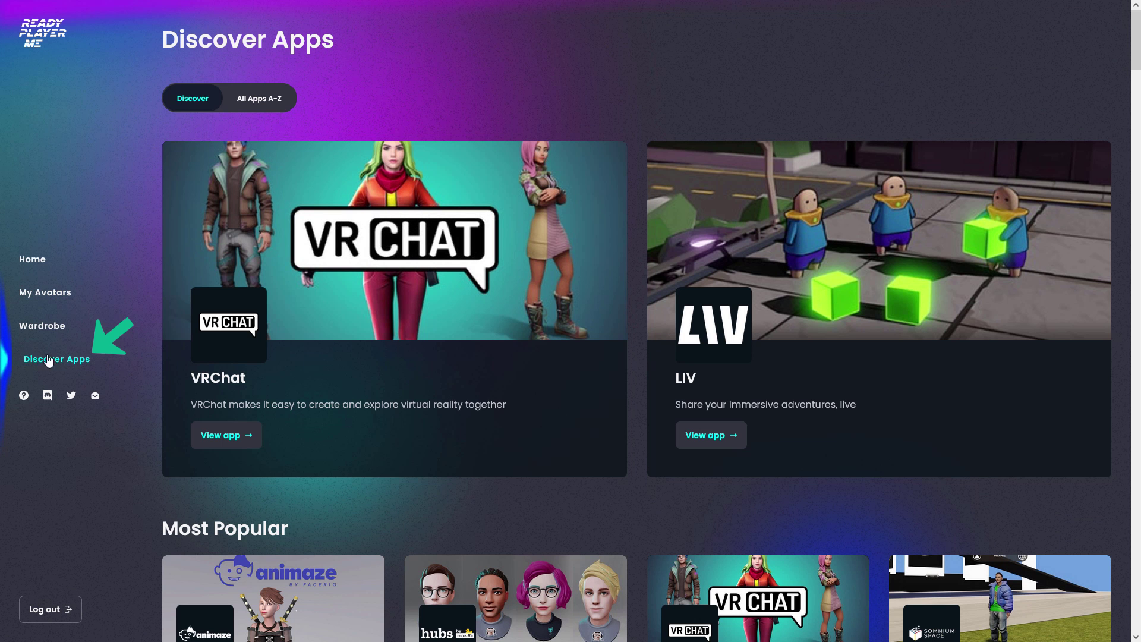
scroll(776, 249, down, 10)
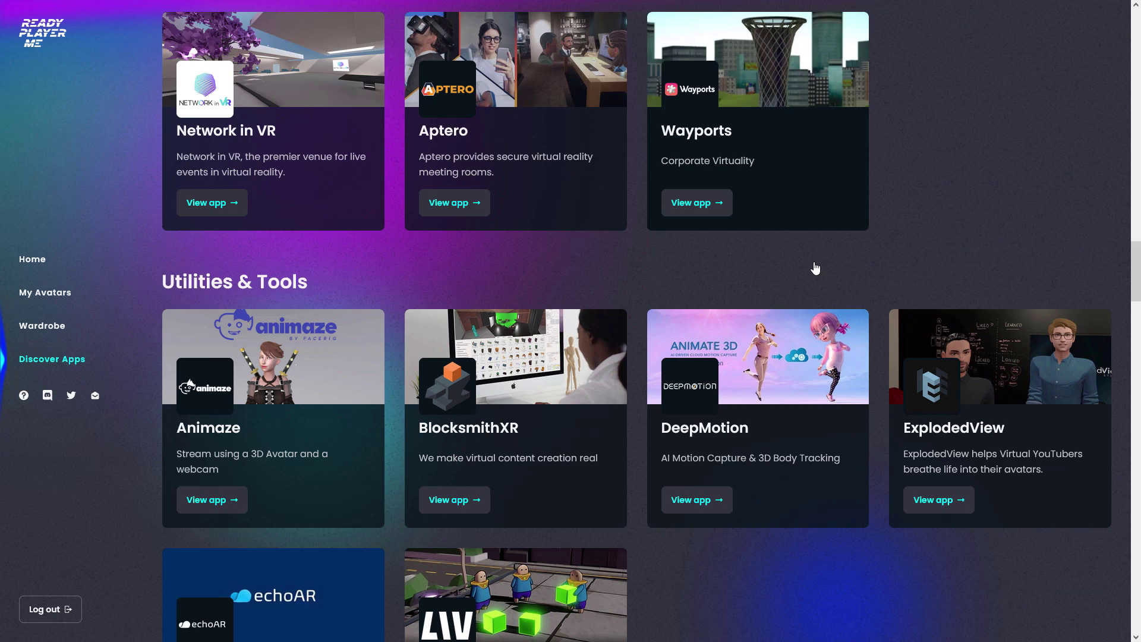
scroll(815, 268, down, 2)
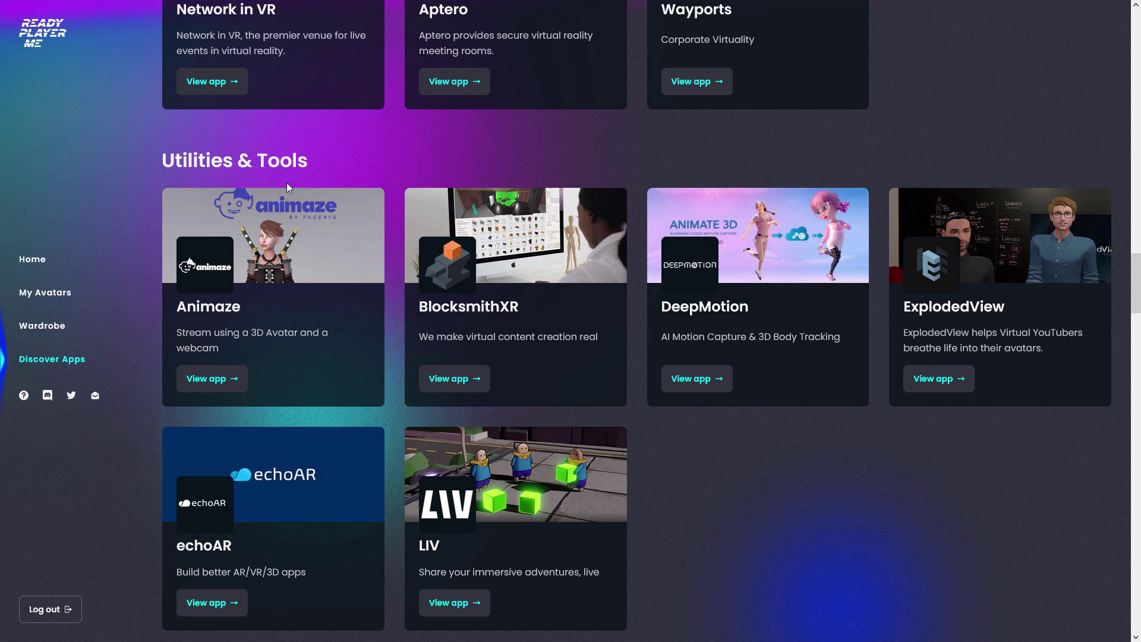
click(696, 382)
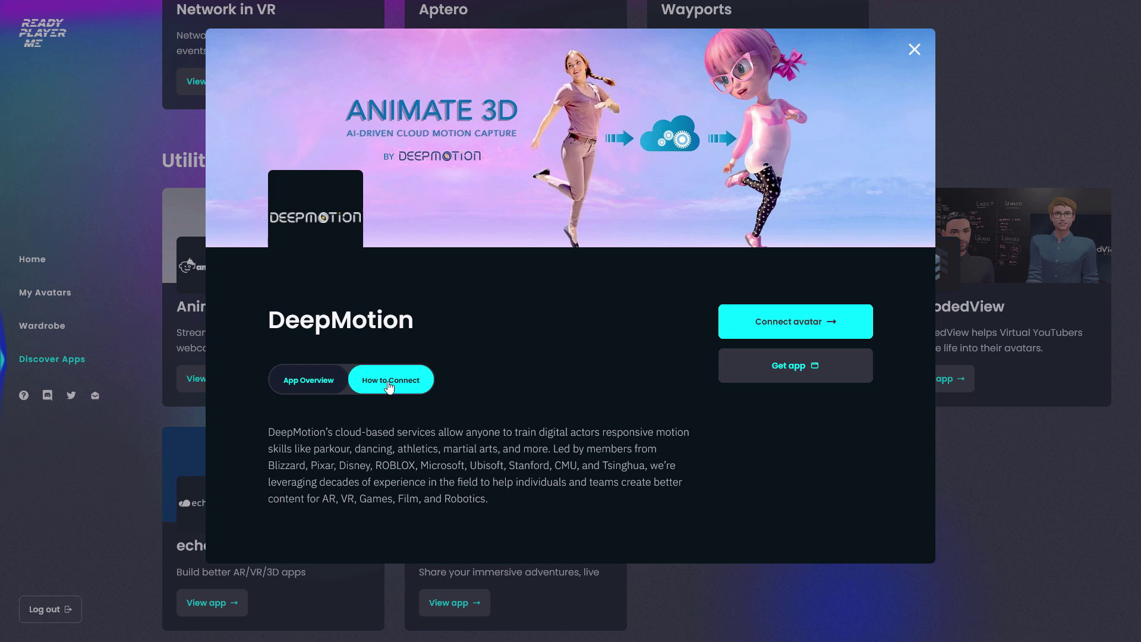
Read the connection steps, connect the green-jacket avatar to DeepMotion, and continue to its site.
click(390, 384)
scroll(465, 388, down, 5)
drag(343, 351, 668, 351)
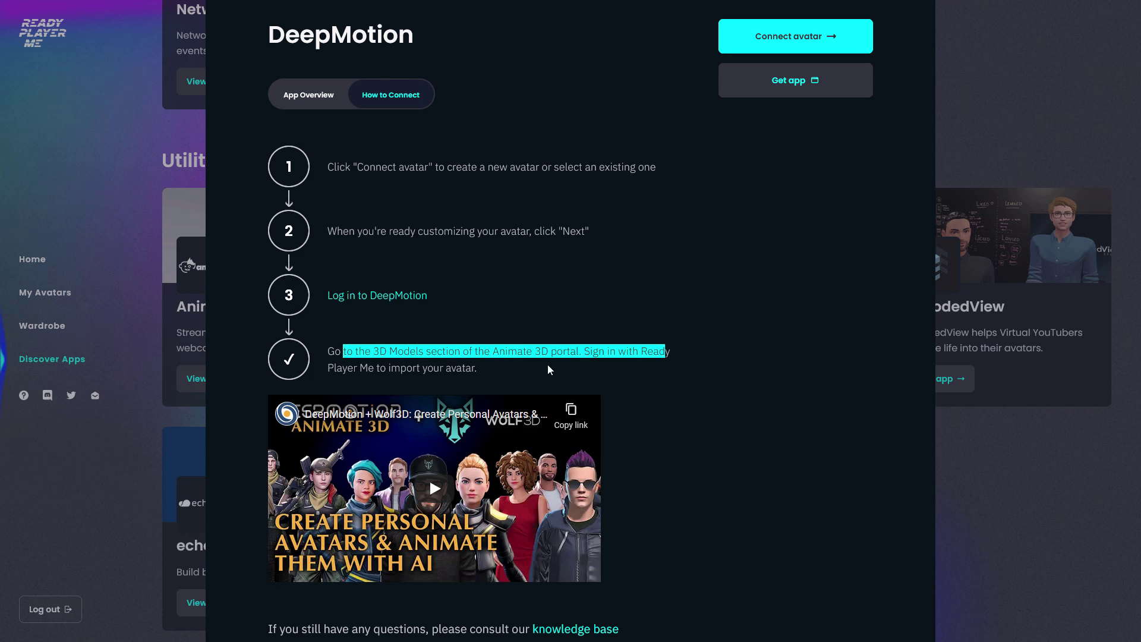
drag(359, 368, 488, 372)
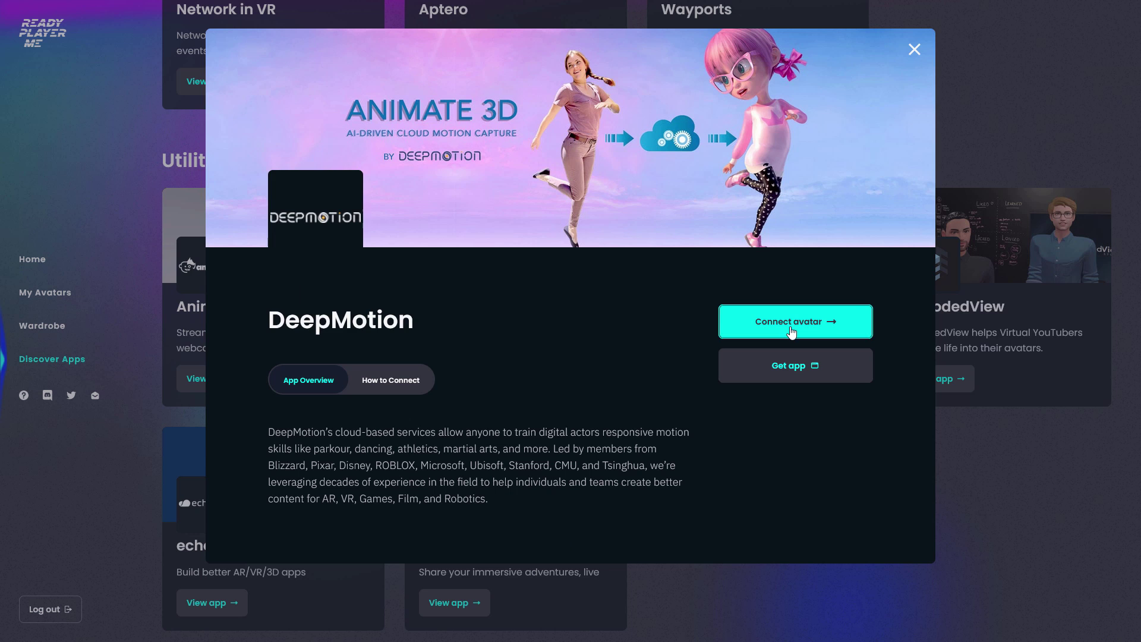
click(791, 330)
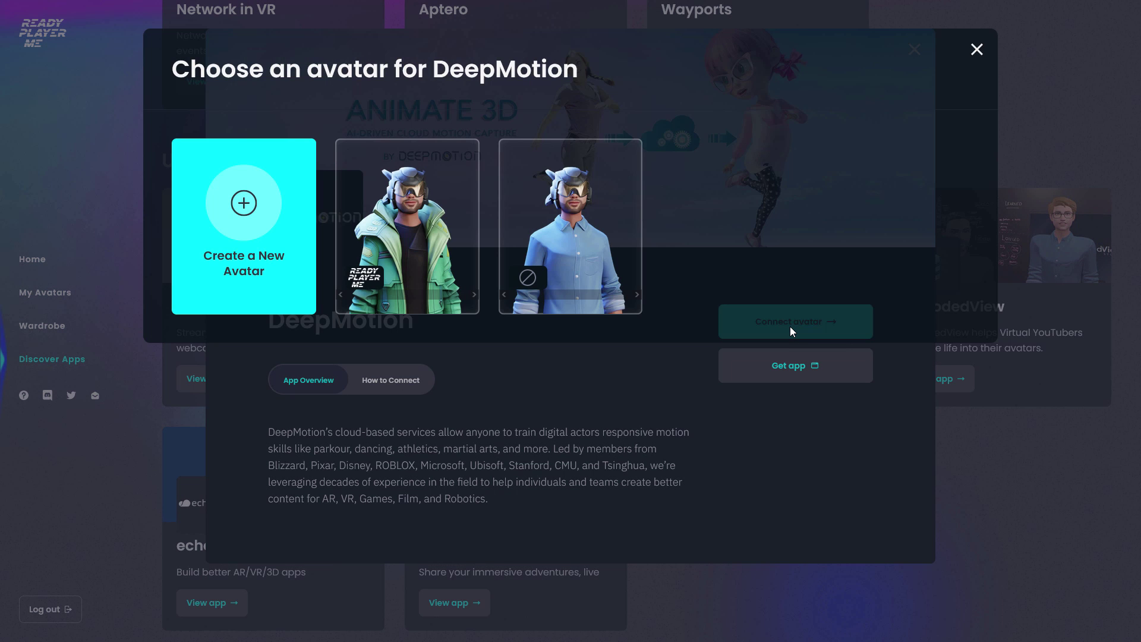
click(420, 209)
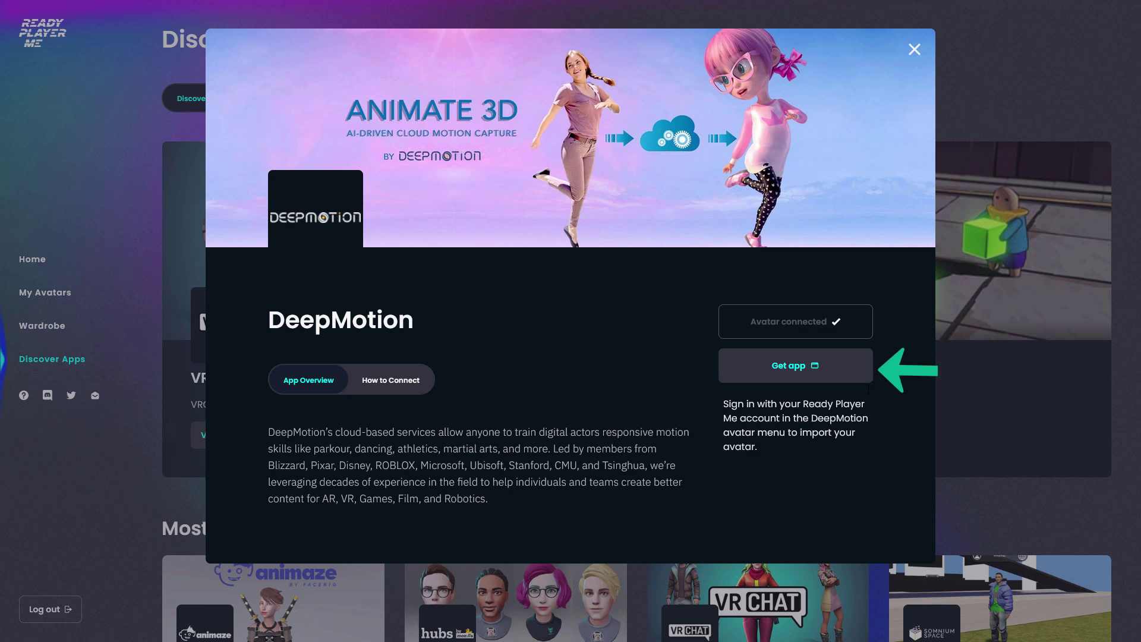
click(806, 369)
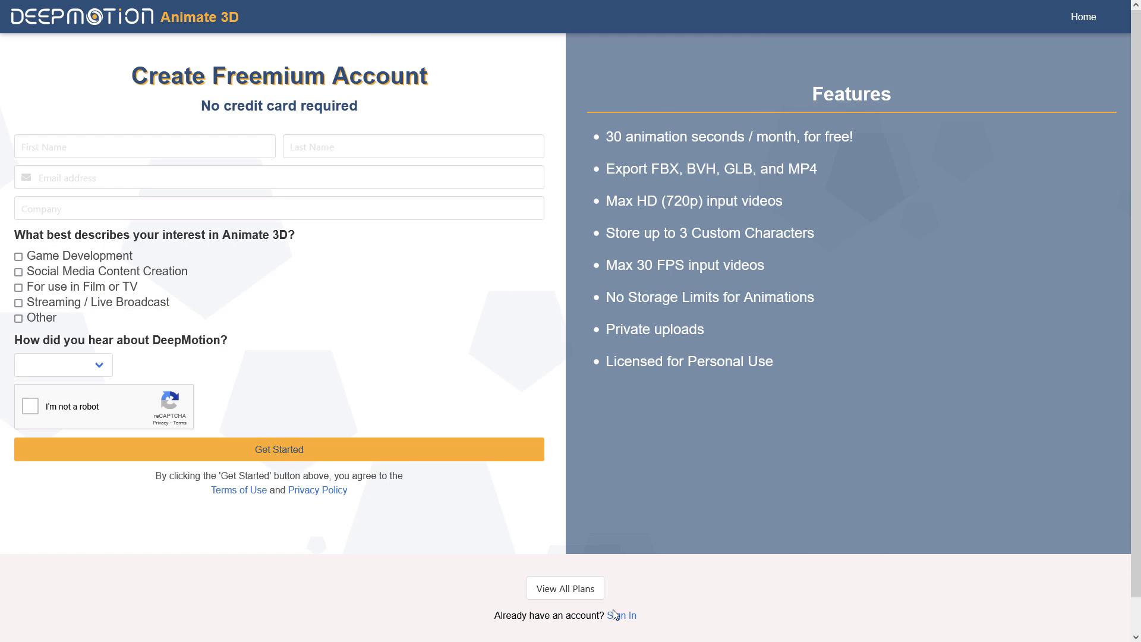
Sign in to the existing DeepMotion account and open the Animate 3D Cloud dashboard.
click(621, 615)
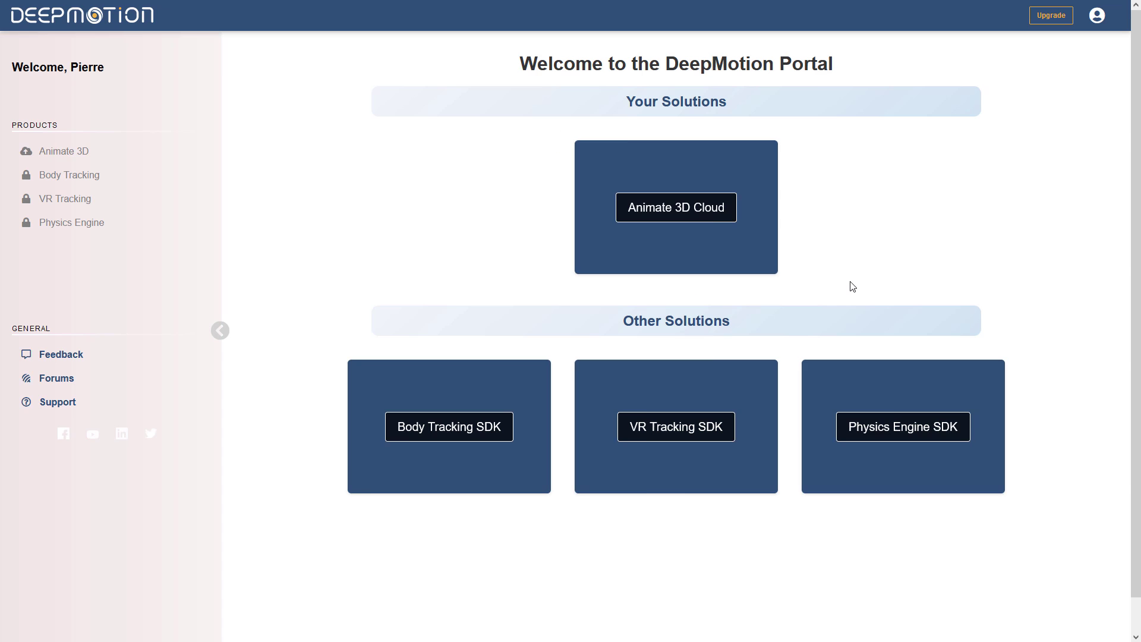
click(675, 218)
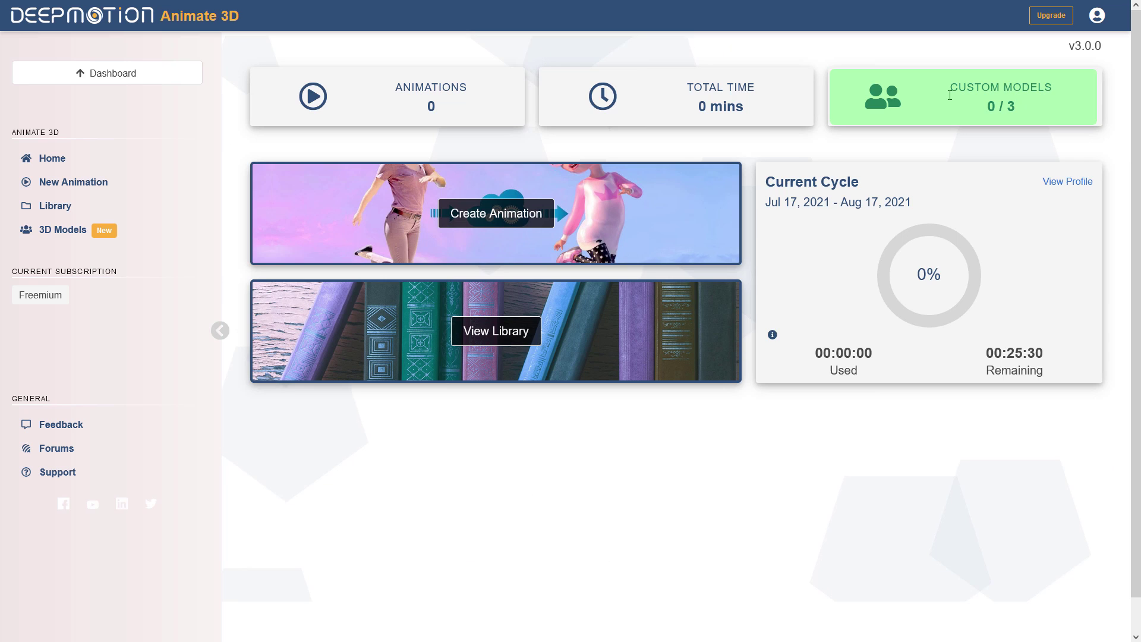
Create a personal 3D avatar on the 3D Models page by importing the existing avatar.
click(52, 232)
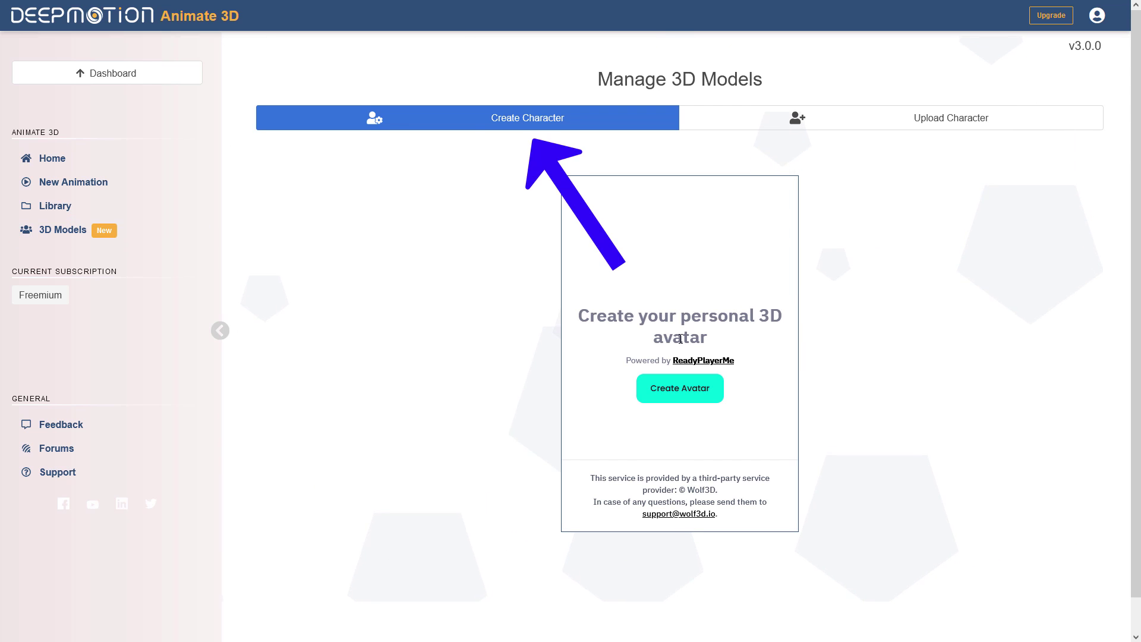
click(686, 392)
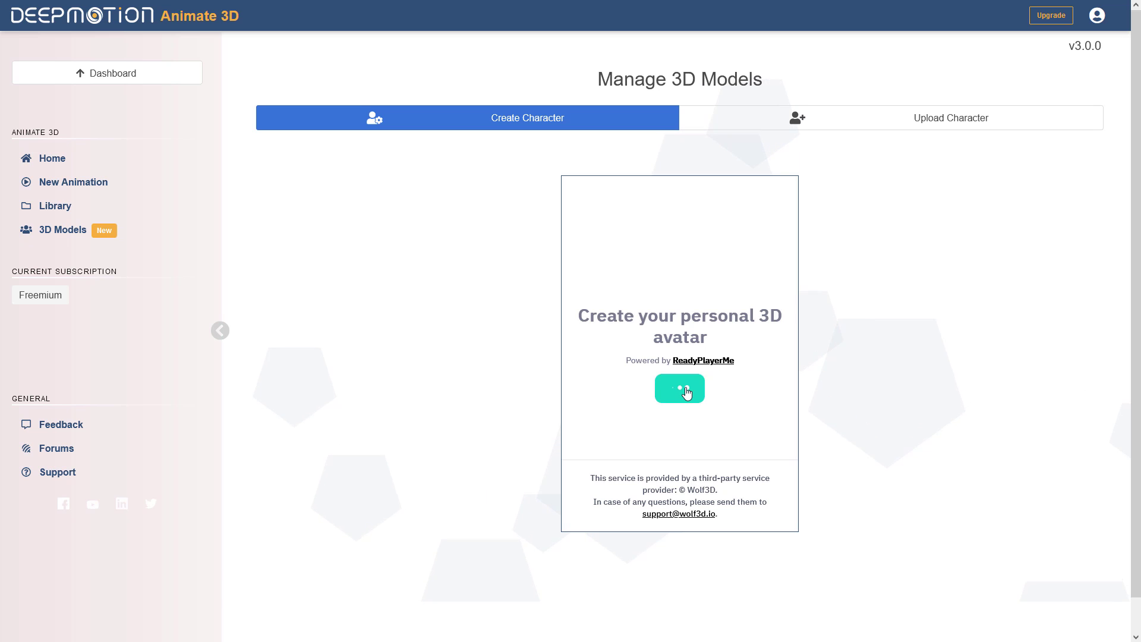
click(717, 454)
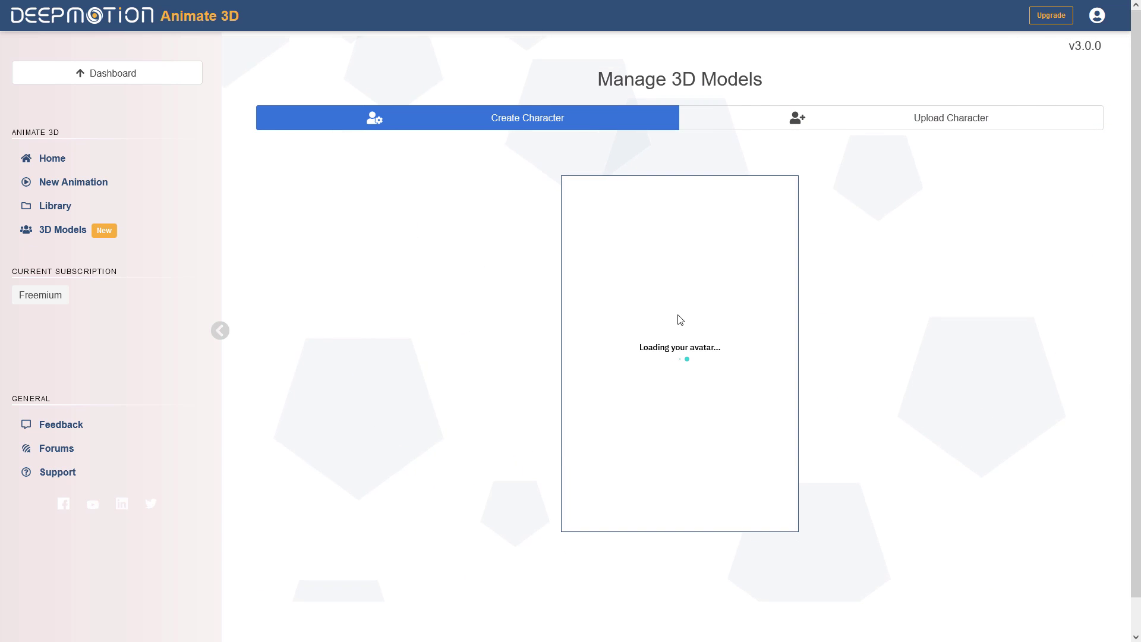
click(733, 507)
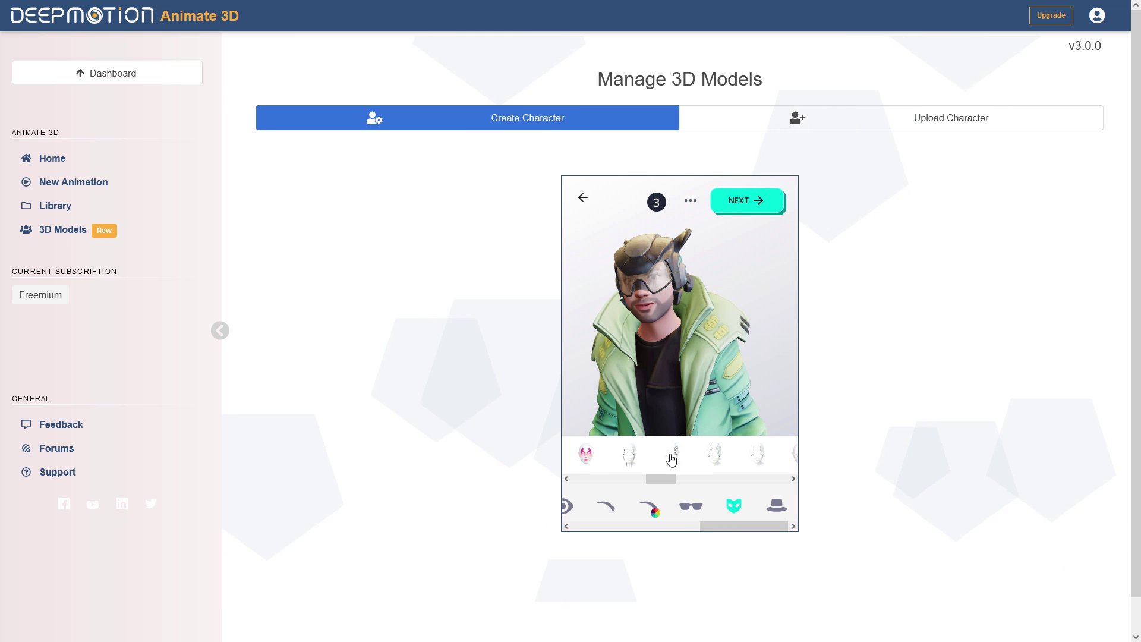
click(747, 202)
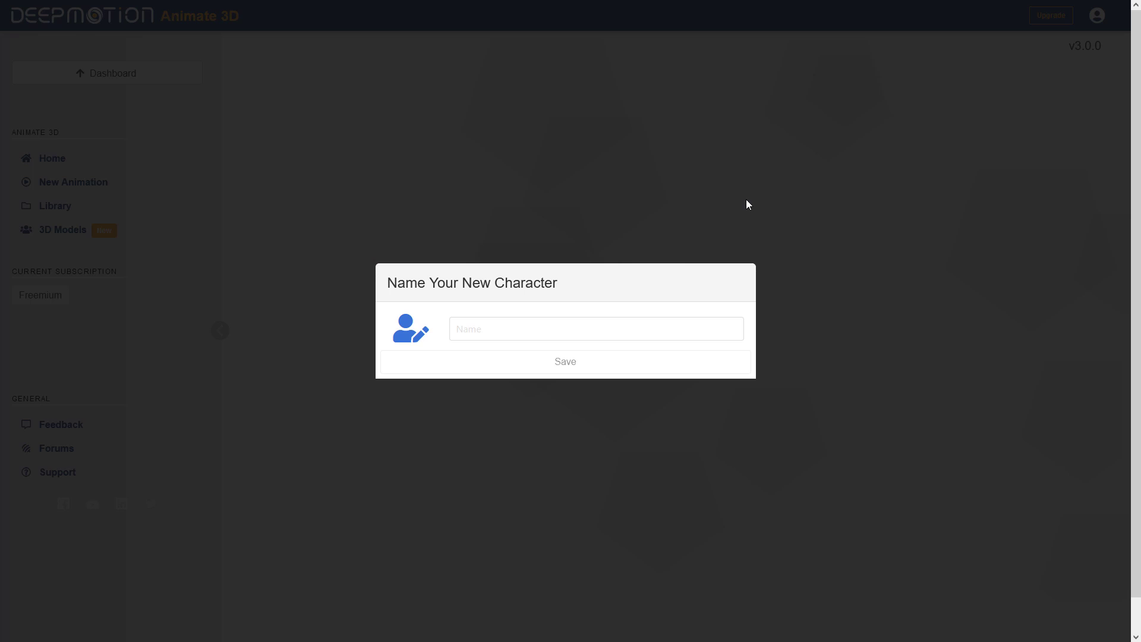
Name the new character DeliveryBoy, save it and dismiss the confirmation.
click(551, 328)
text(Delivery)
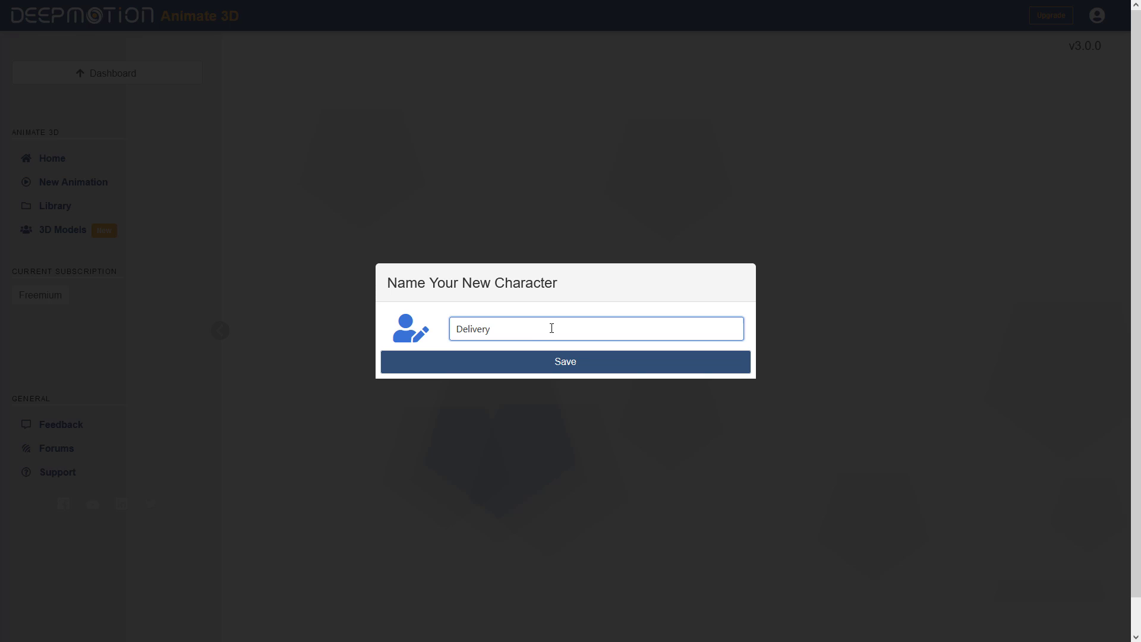
text(Boy)
click(568, 363)
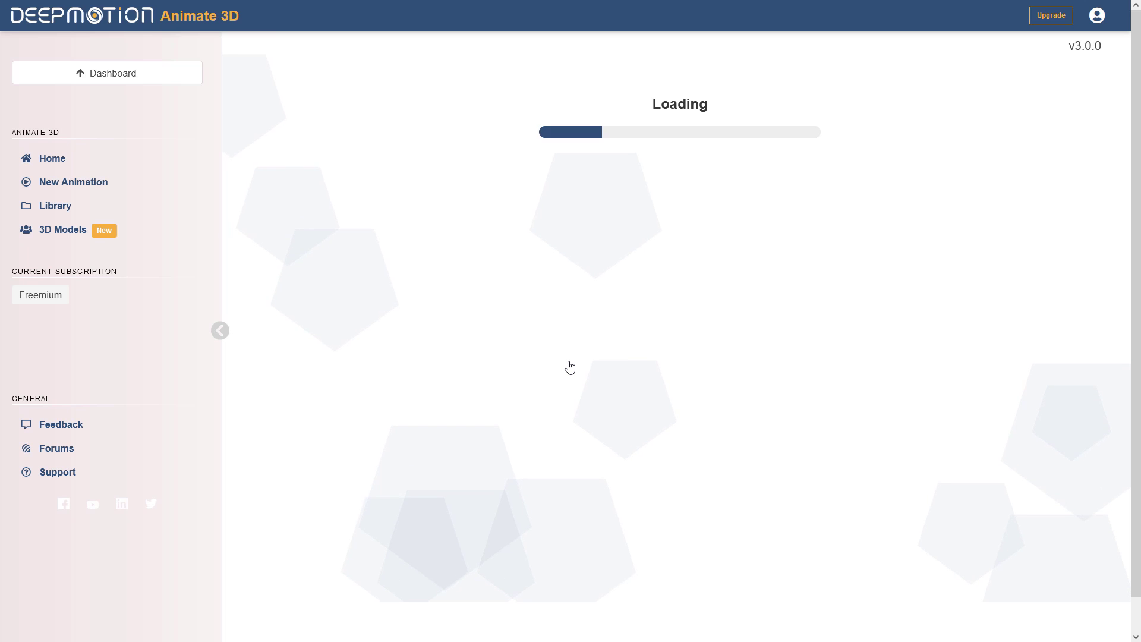
drag(395, 339, 486, 339)
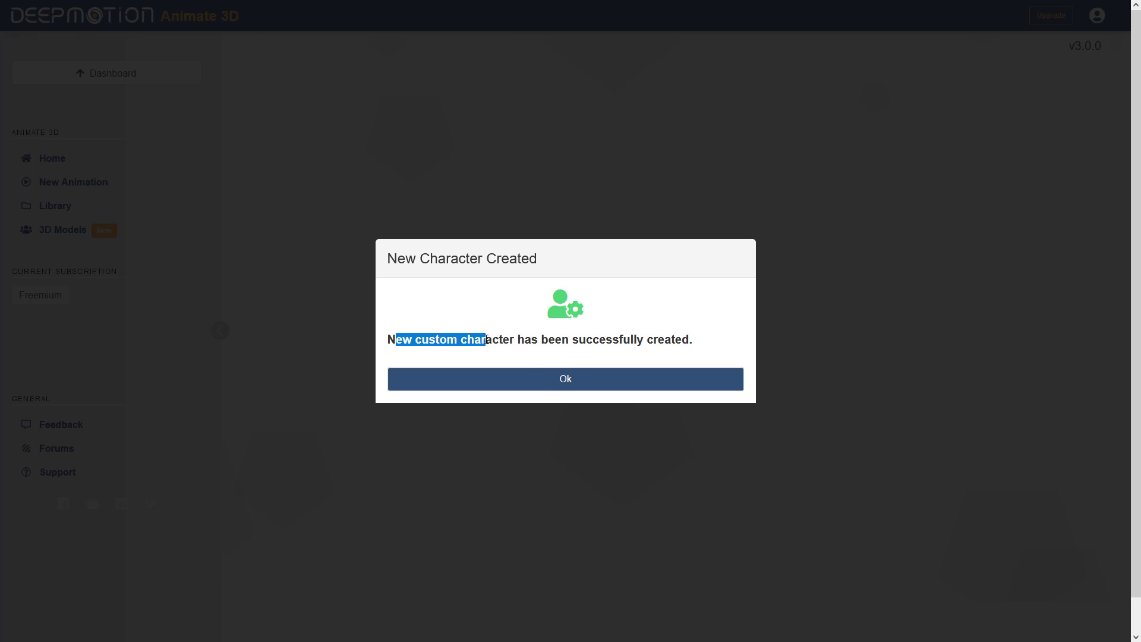
click(561, 387)
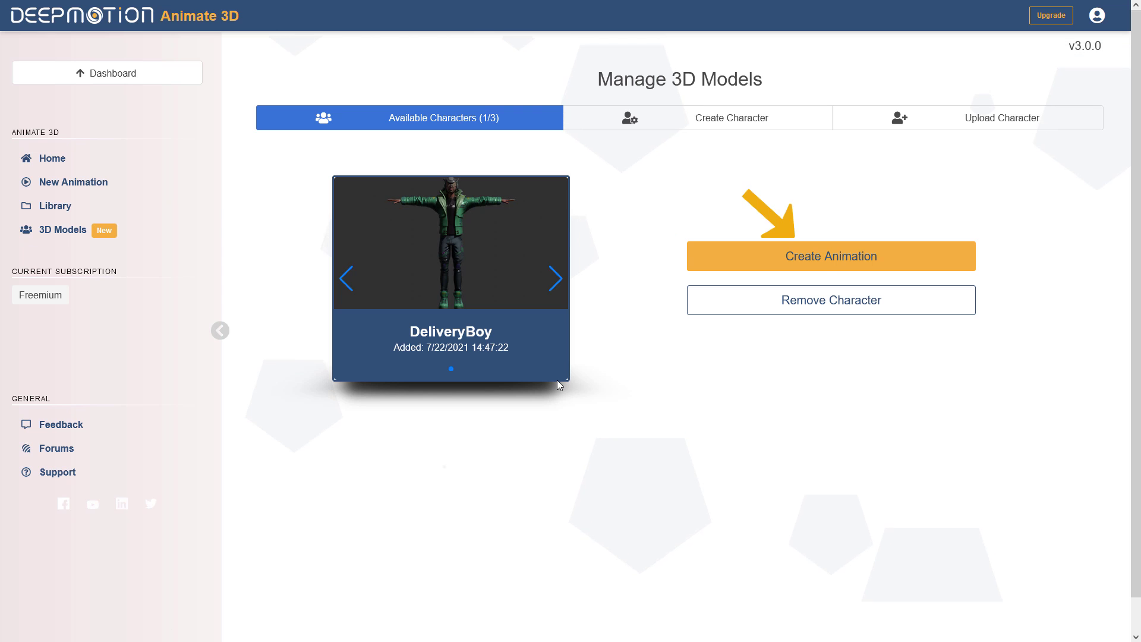
Load Desktop 10 posed.mp4 as DeliveryBoy's motion clip with Auto foot locking and start the job.
click(829, 258)
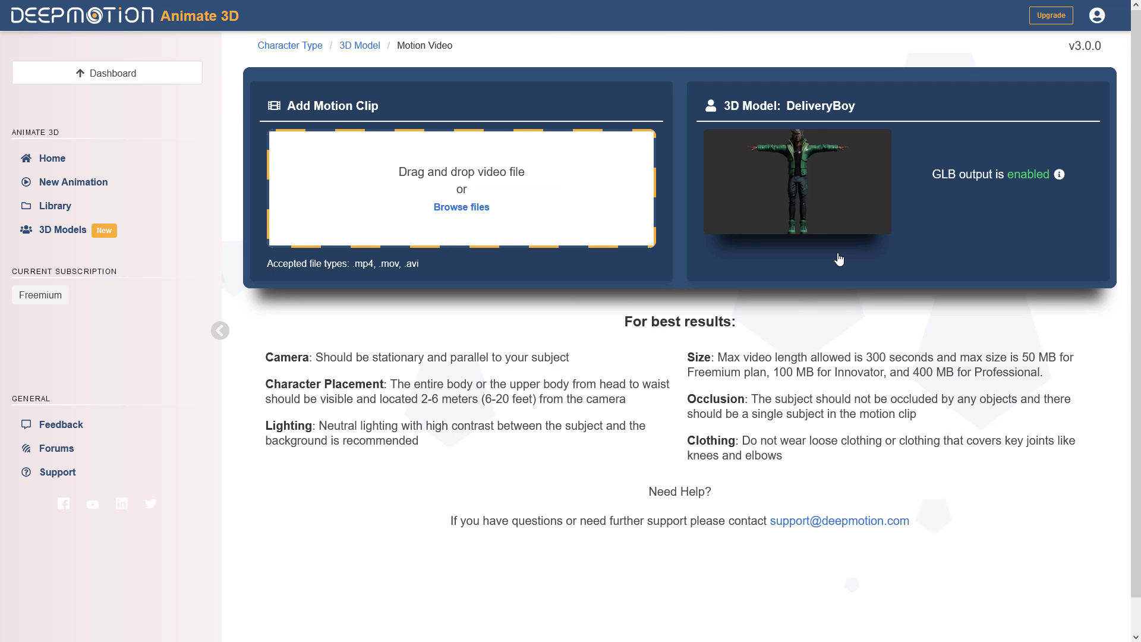
drag(813, 220, 469, 190)
click(692, 69)
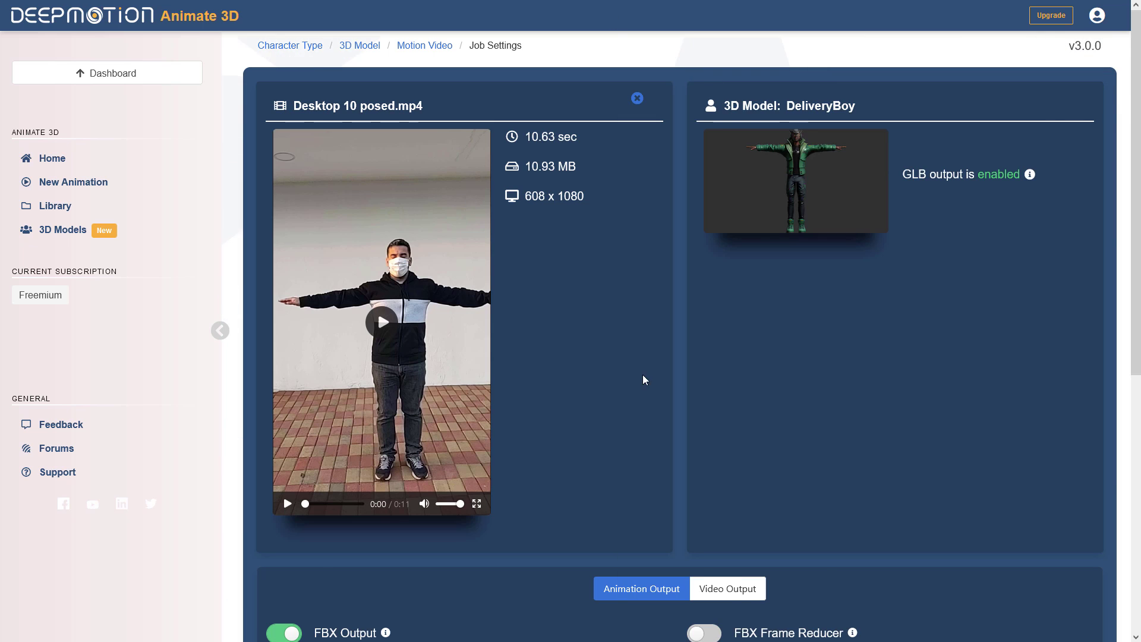
scroll(401, 354, down, 5)
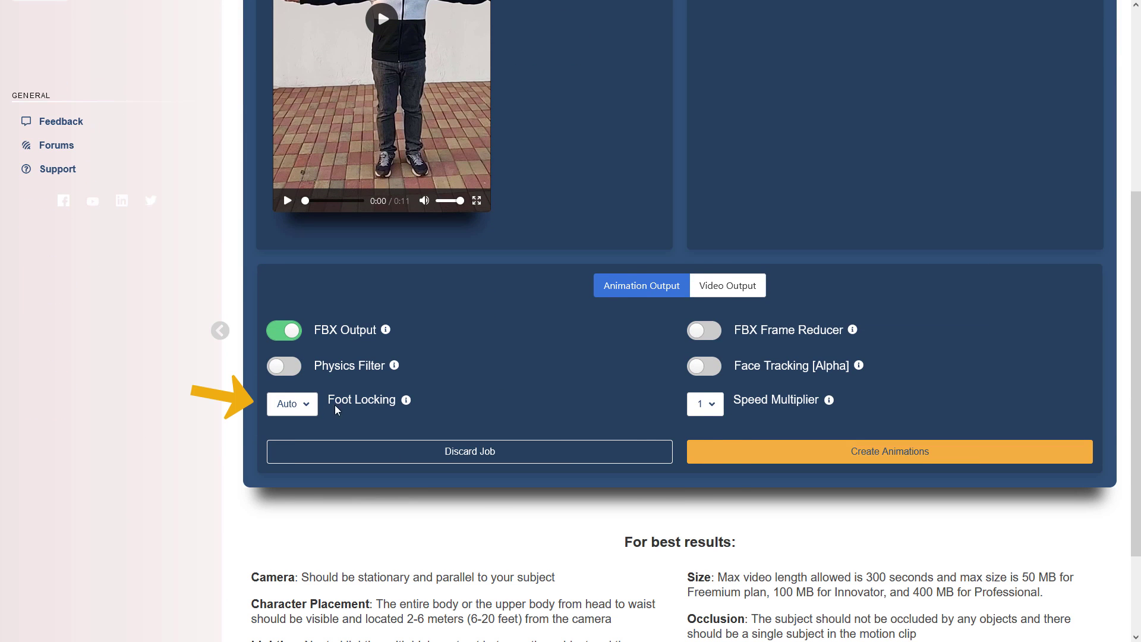
mouse_move(406, 402)
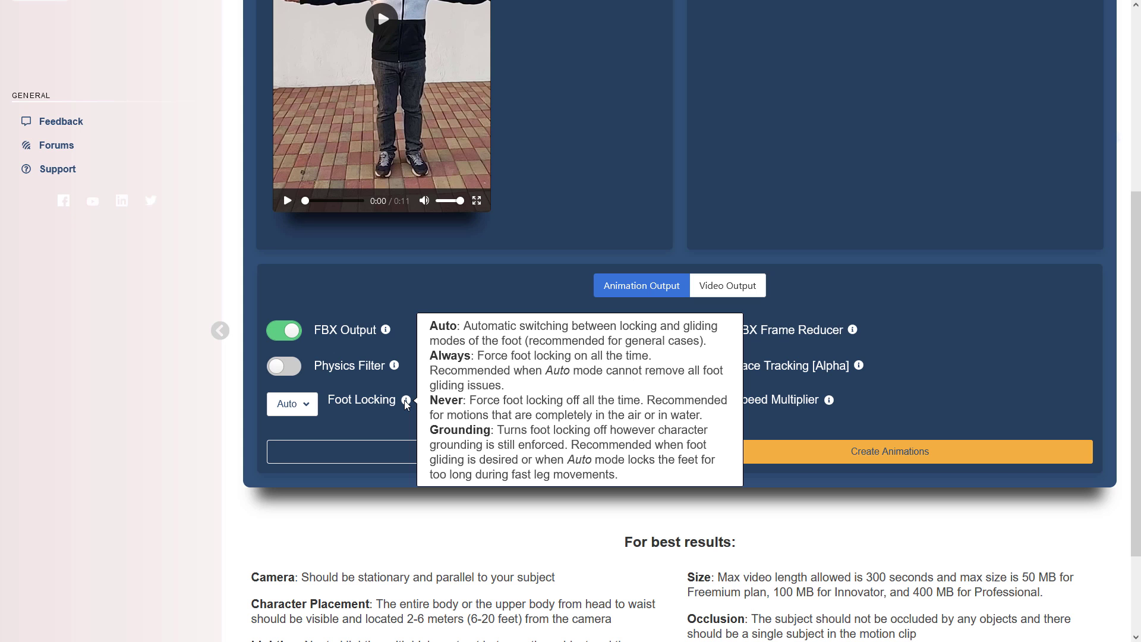
scroll(405, 404, up, 2)
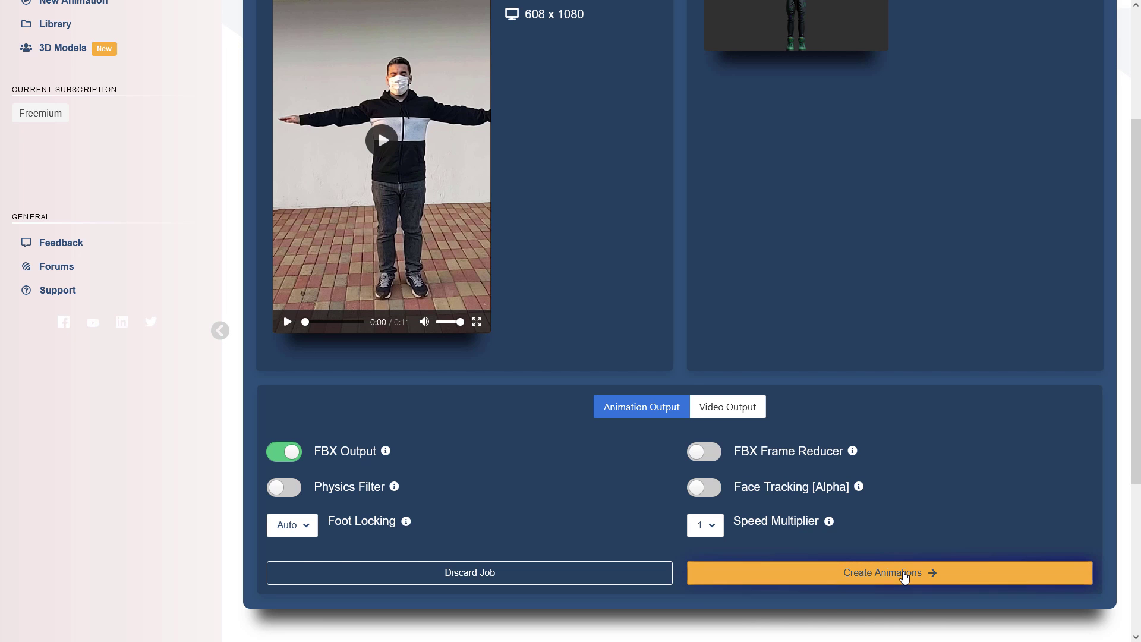
click(904, 572)
click(713, 369)
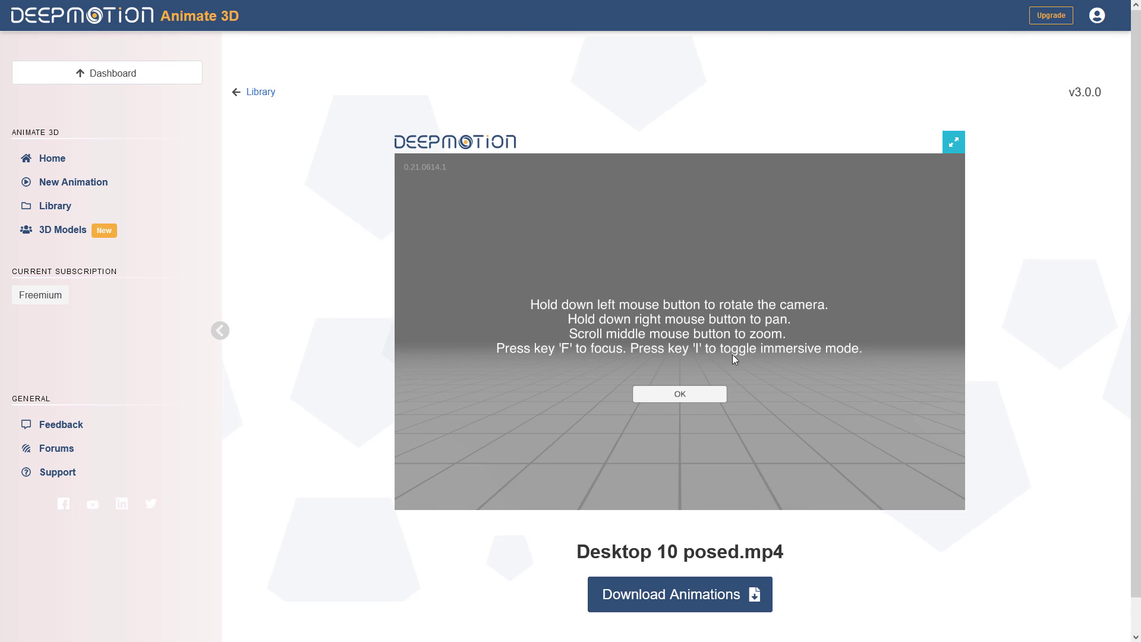
Expand the viewer full-screen and save the animation as Desktop 10 posed_default.glb.
click(706, 390)
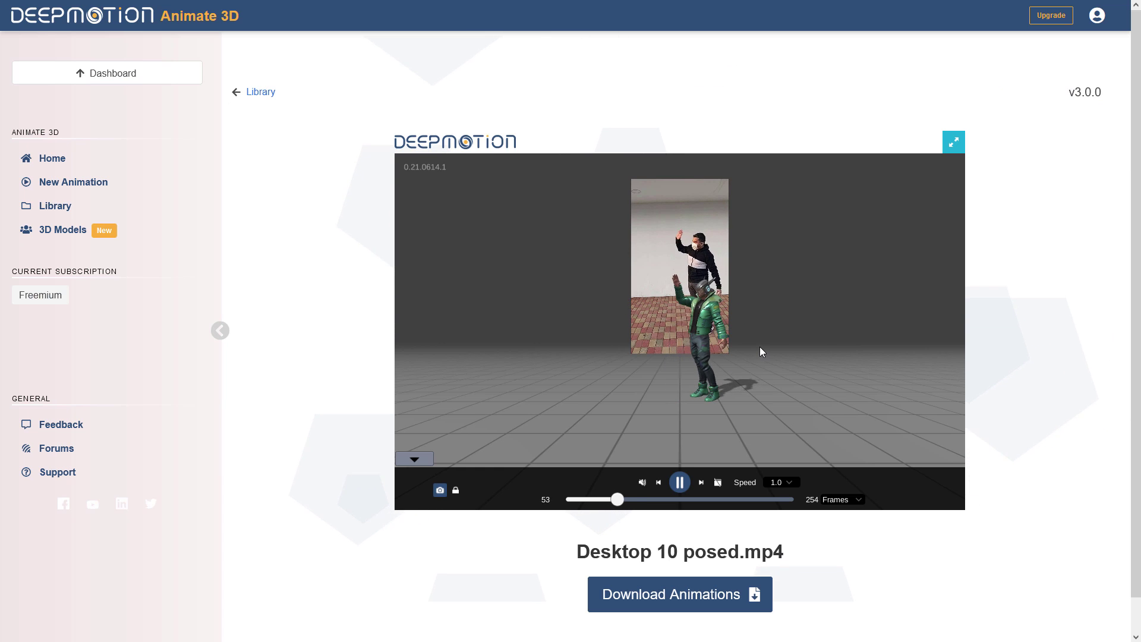
click(953, 142)
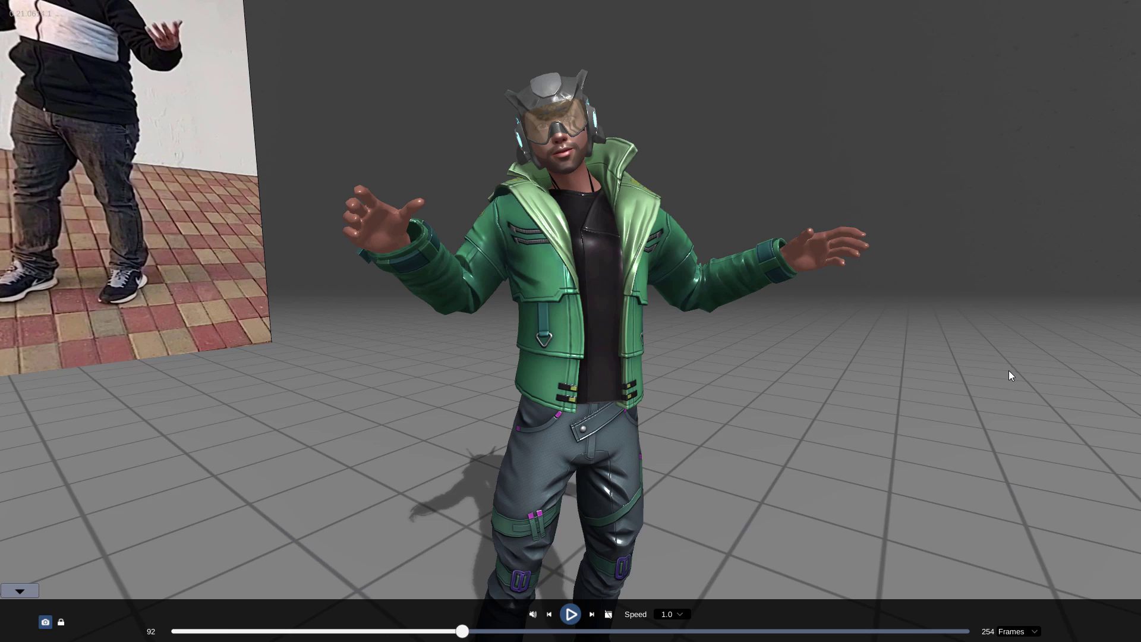
scroll(1008, 370, up, 5)
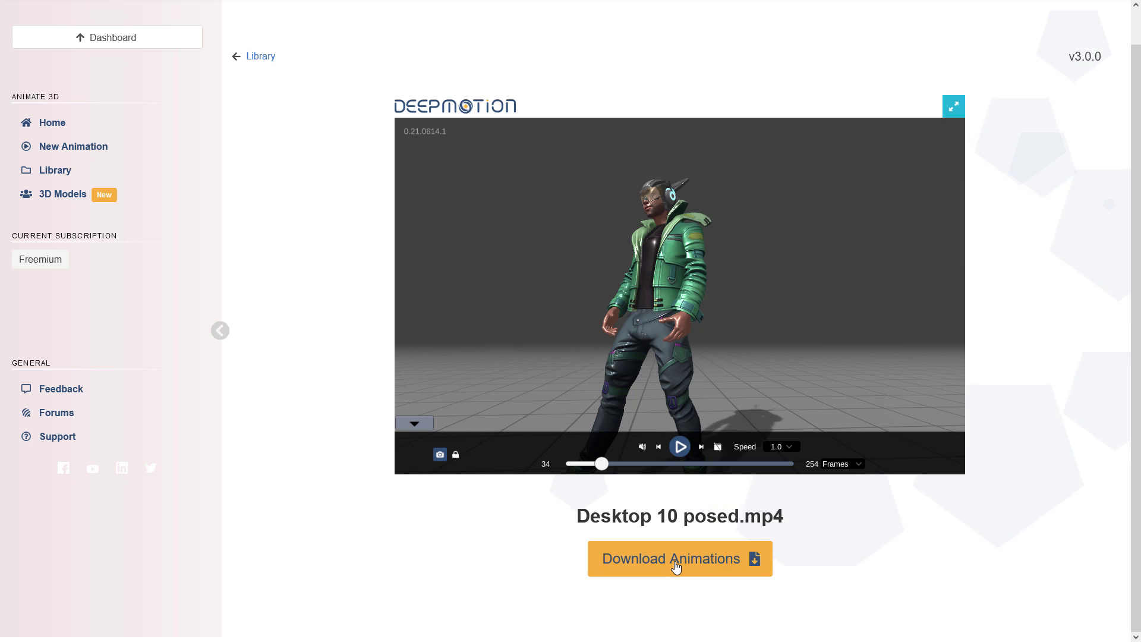
click(676, 564)
click(679, 392)
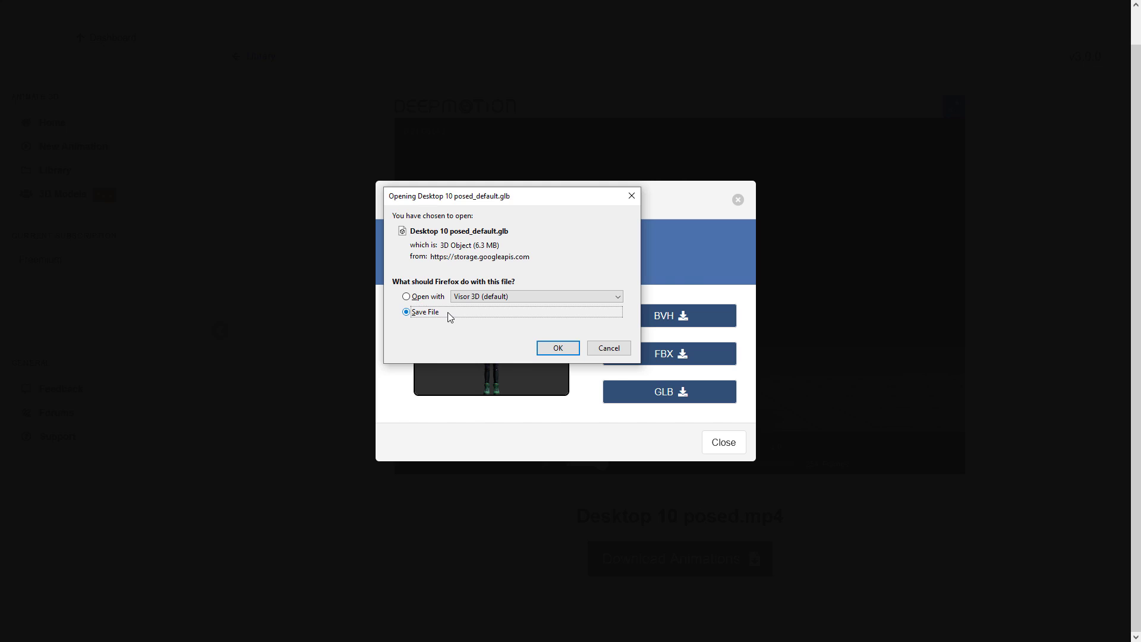
click(559, 348)
click(723, 442)
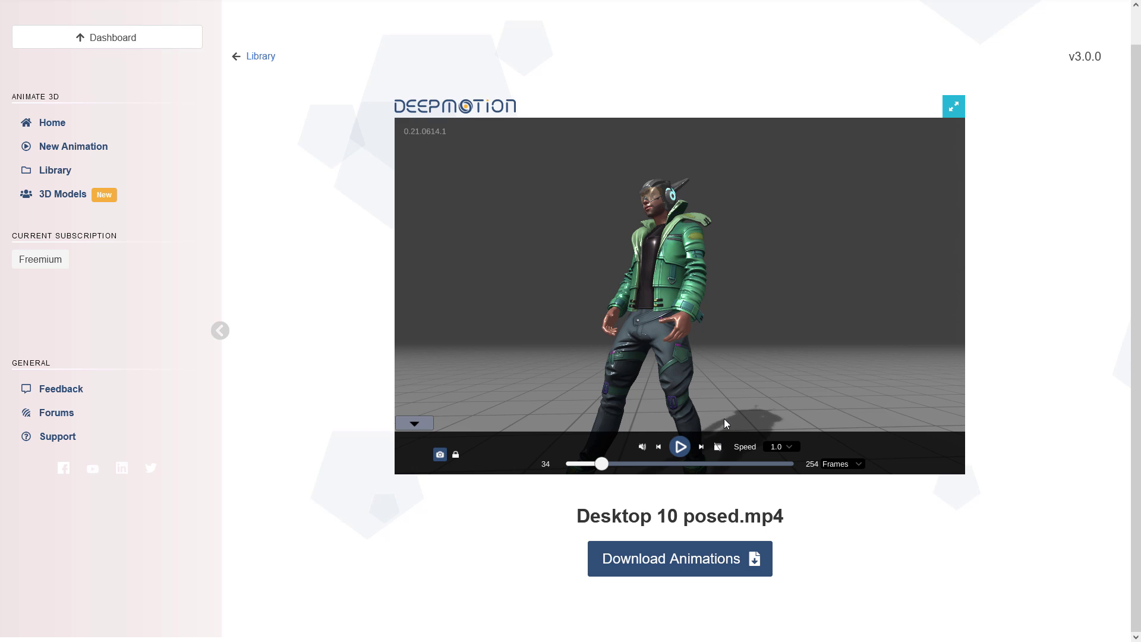
Preview the Desktop 10 posed animation from the Library, then refresh the page.
click(196, 170)
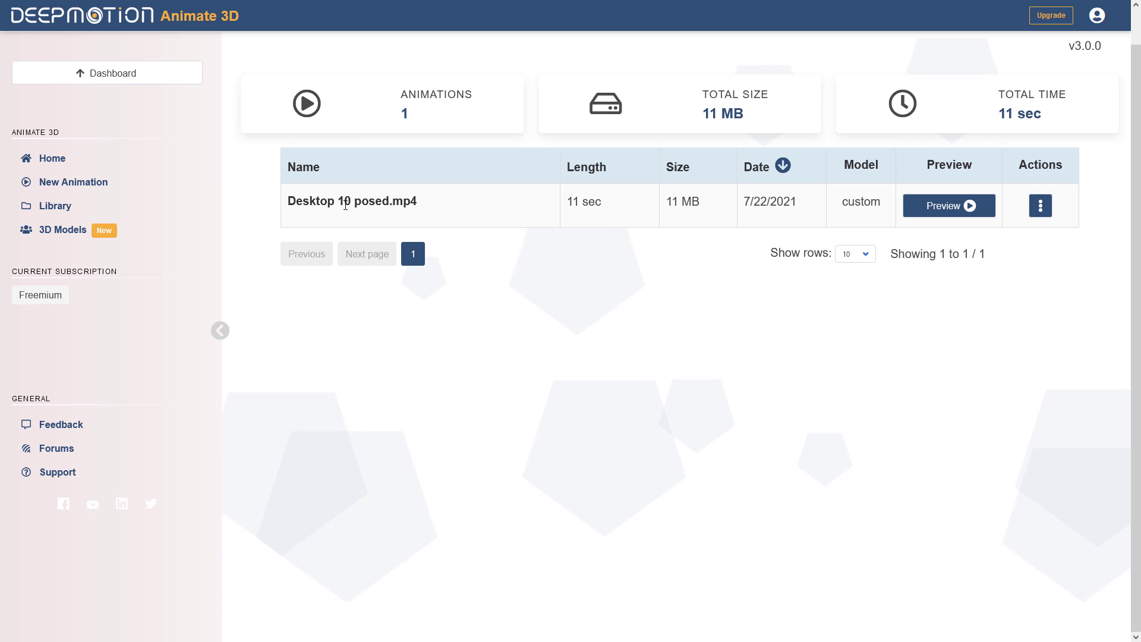
click(969, 206)
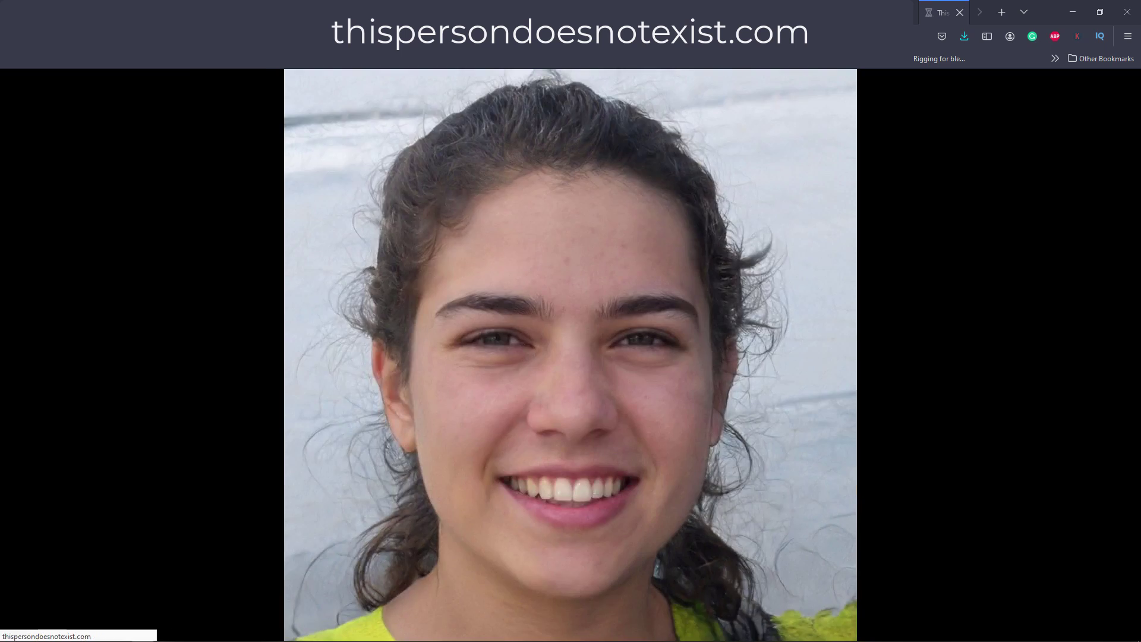
key(F5)
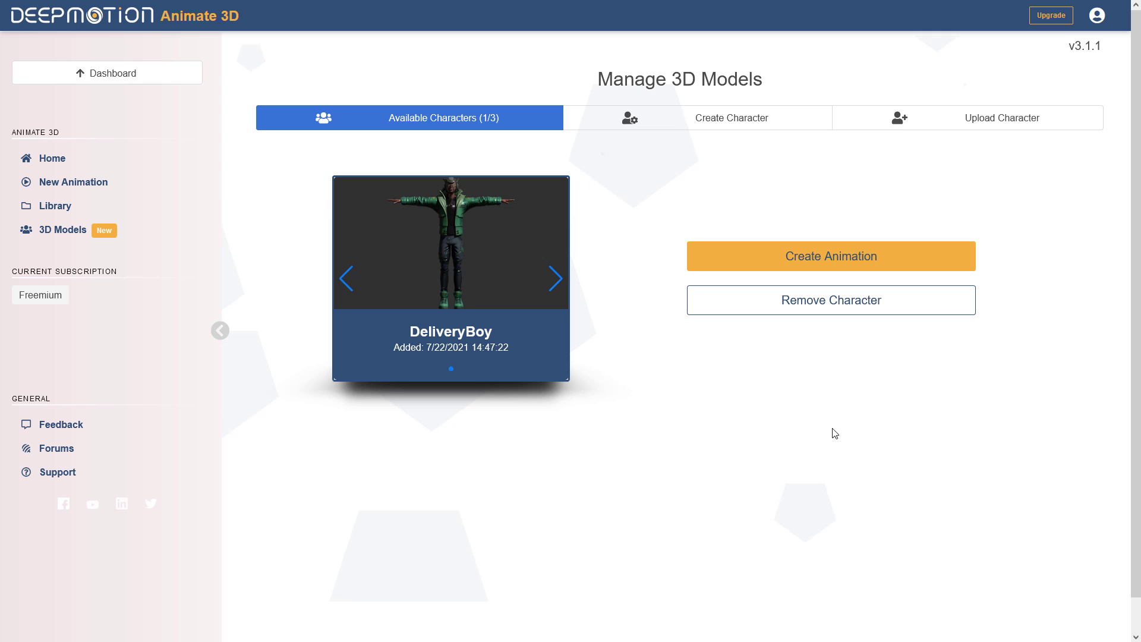
Start a brand-new feminine avatar and accept an uploaded face photo.
click(720, 122)
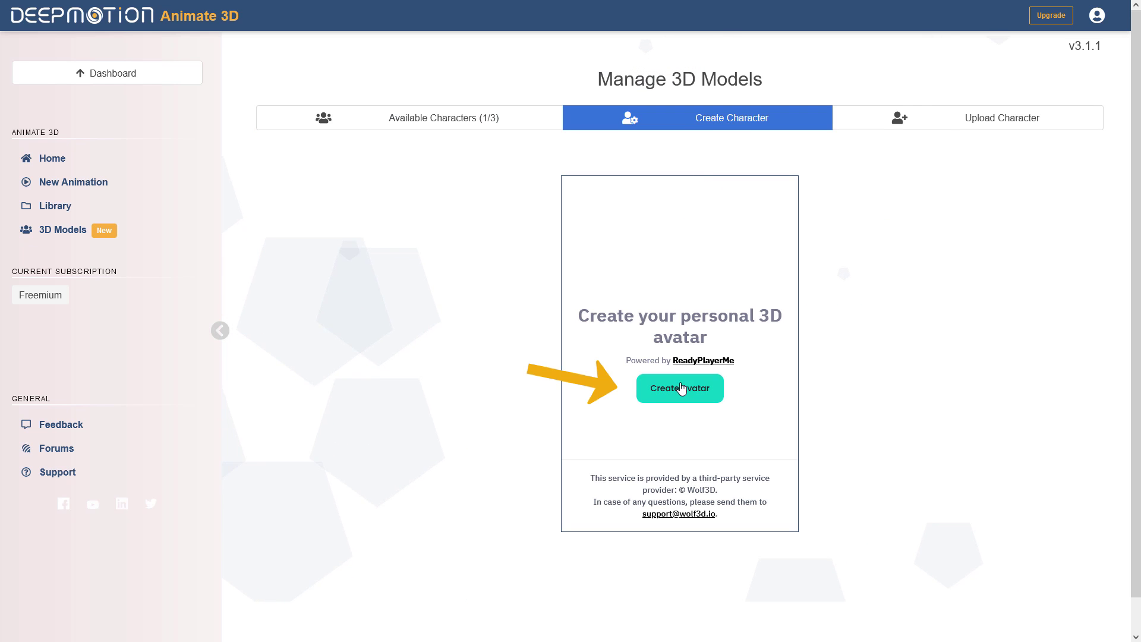
click(681, 388)
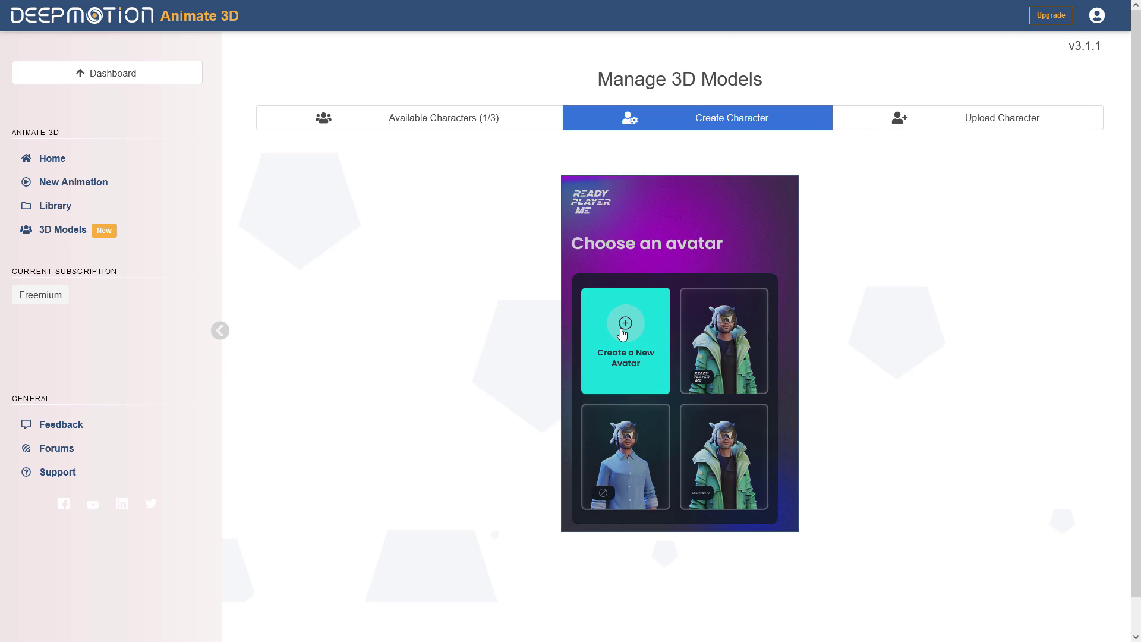
click(622, 331)
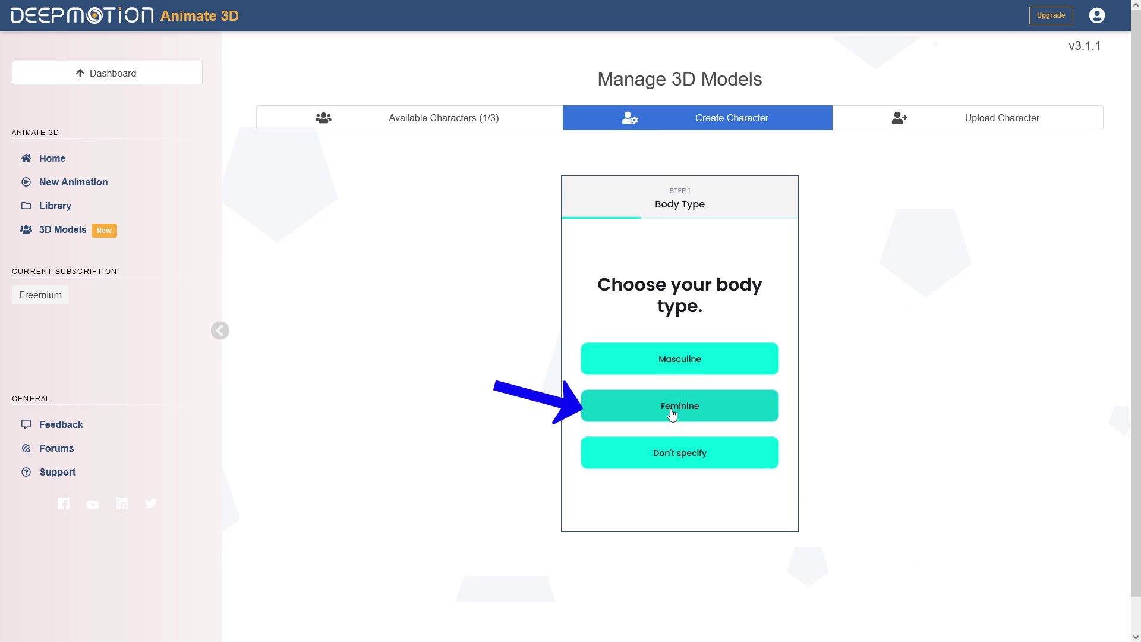
click(672, 414)
scroll(683, 380, down, 3)
click(689, 340)
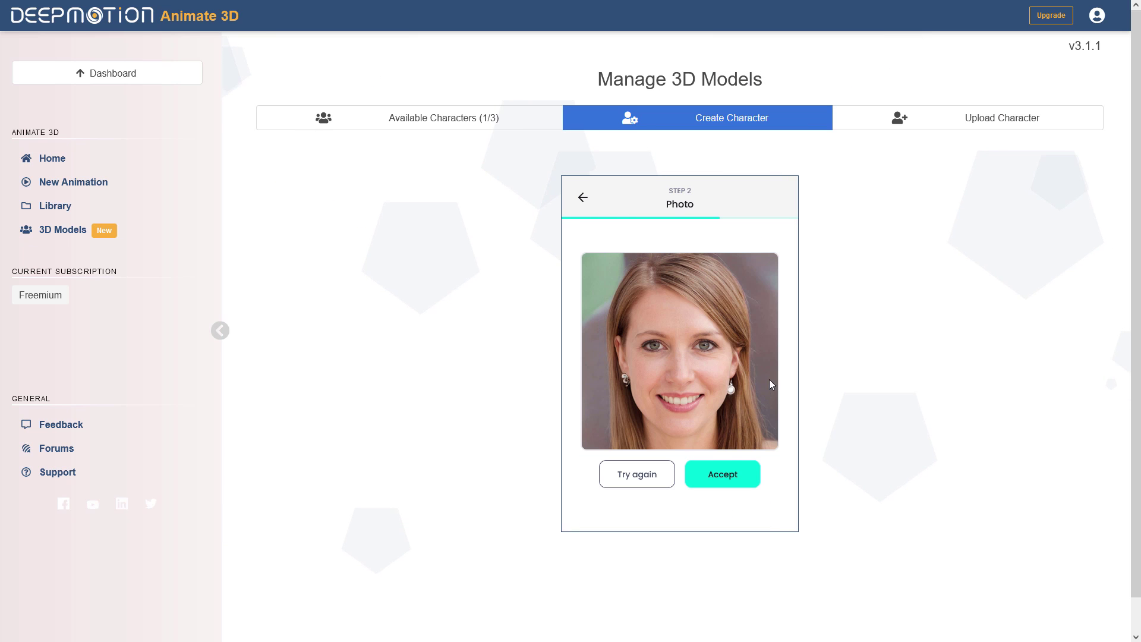
click(727, 479)
Dress the avatar in the purple outfit and choose a hairstyle.
click(625, 506)
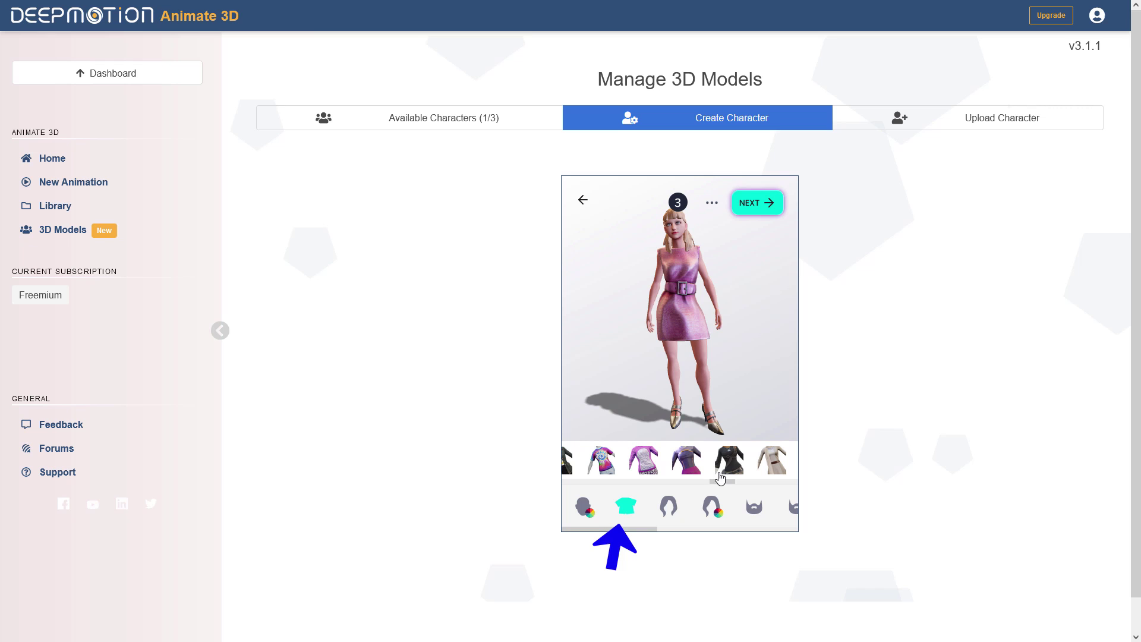
click(691, 458)
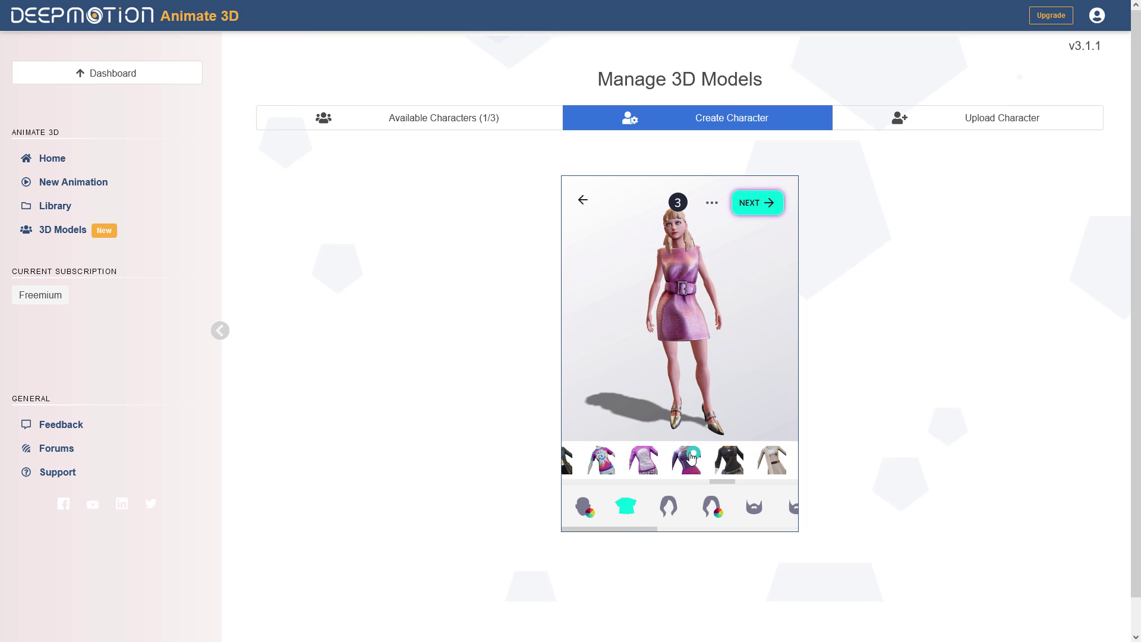
click(669, 506)
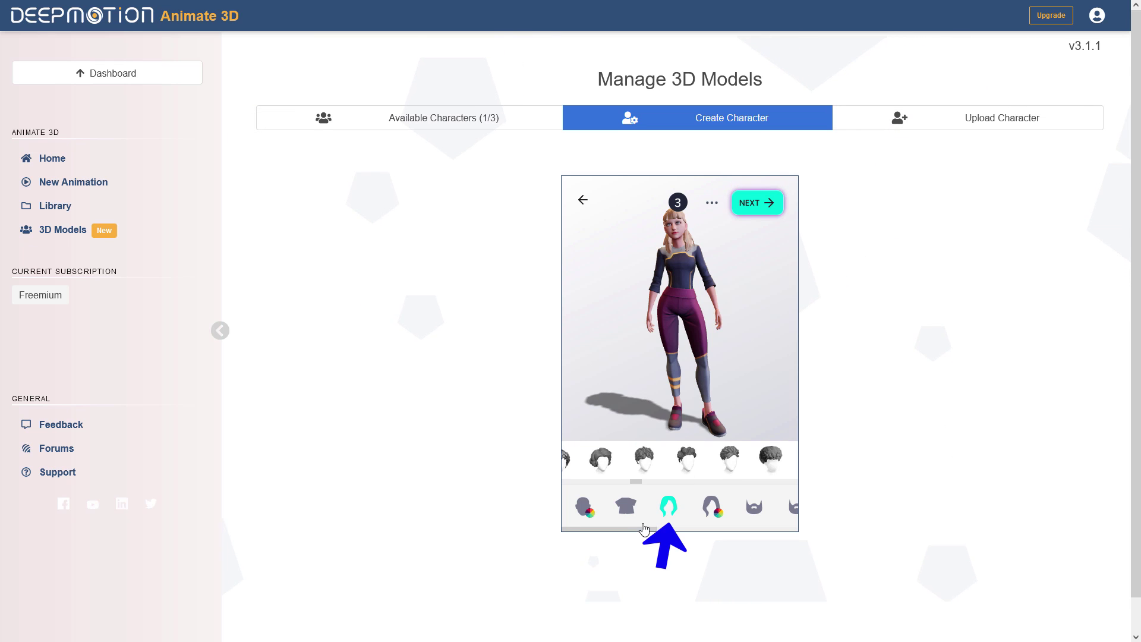
drag(636, 481, 654, 483)
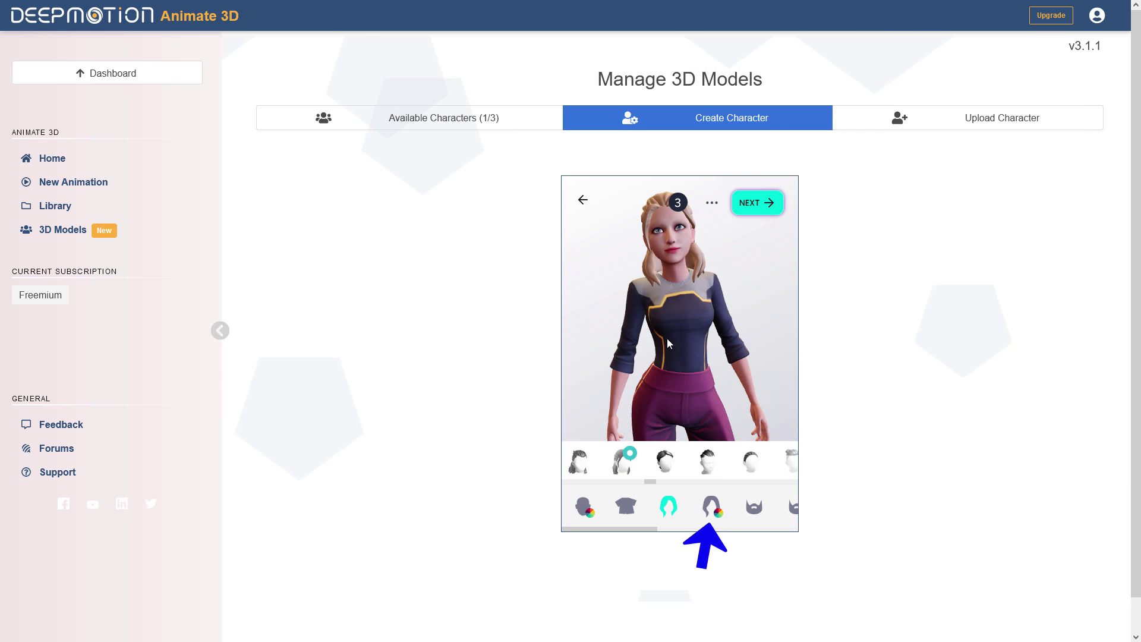
mouse_move(667, 337)
mouse_down()
mouse_move(728, 333)
mouse_move(669, 334)
mouse_up()
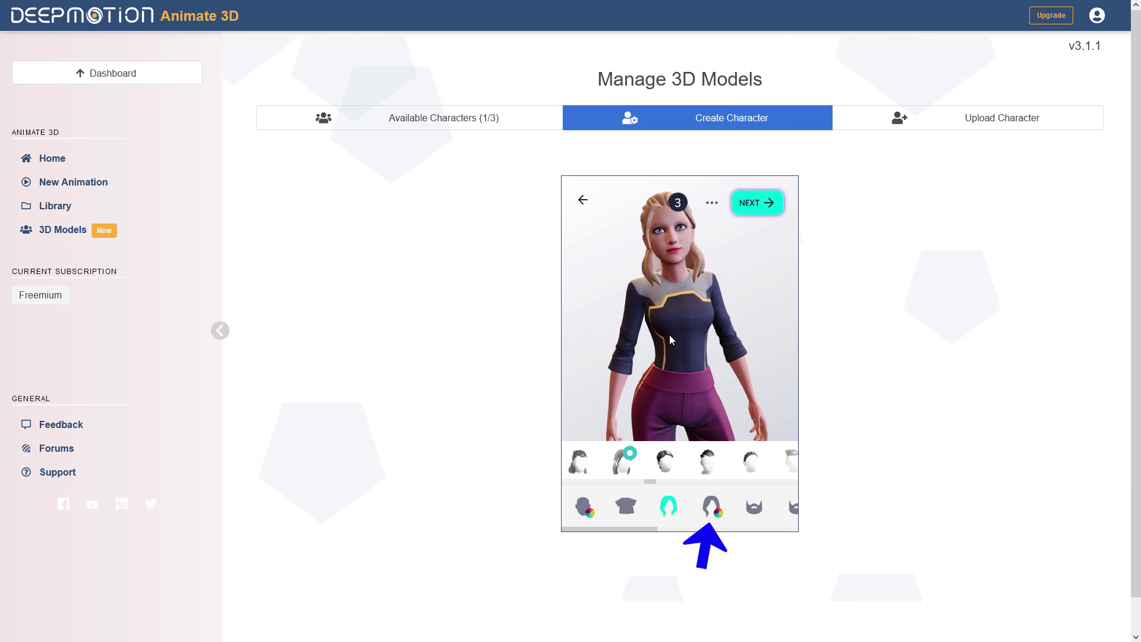
Colour the avatar's hair purple.
click(712, 506)
drag(679, 480, 755, 480)
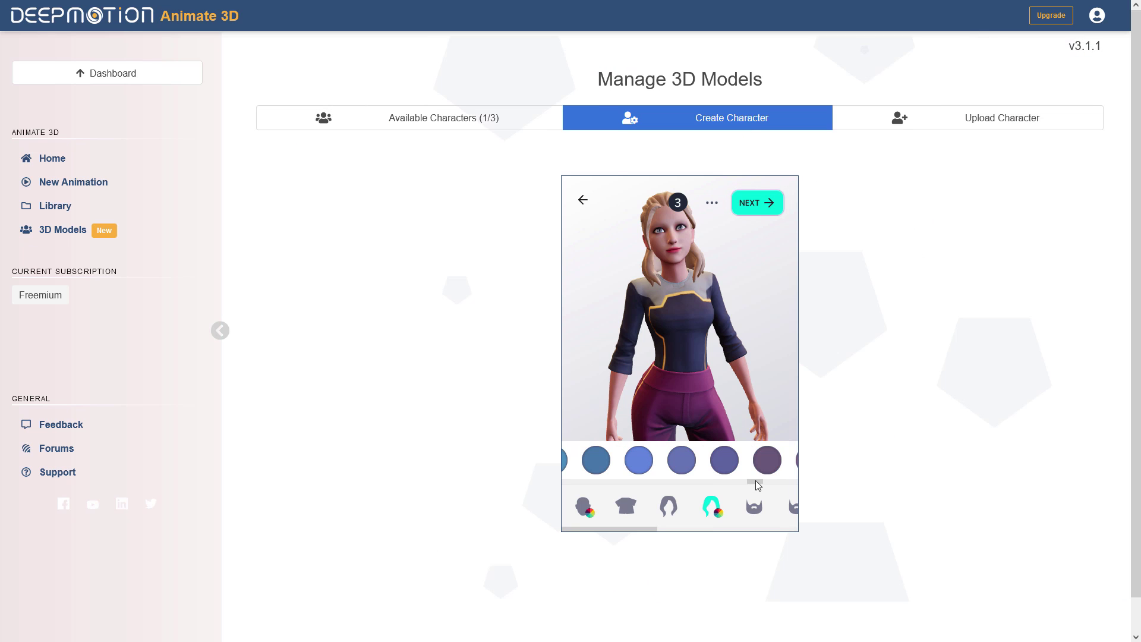
click(767, 461)
drag(632, 527, 771, 529)
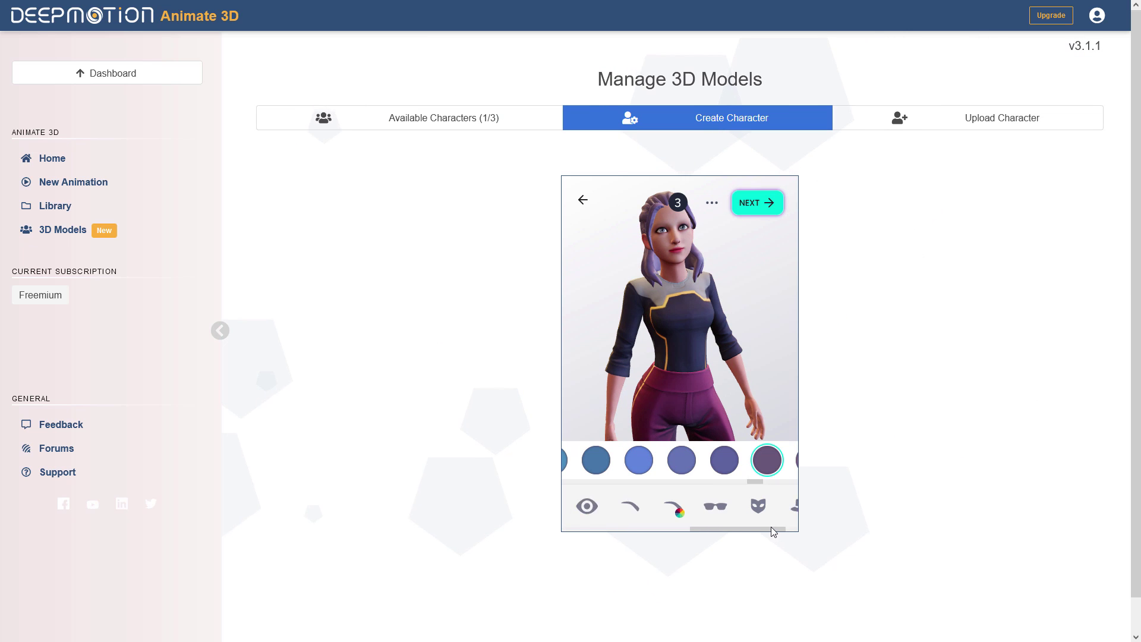
Add clear-framed glasses and rotate the avatar to inspect side and front.
click(698, 508)
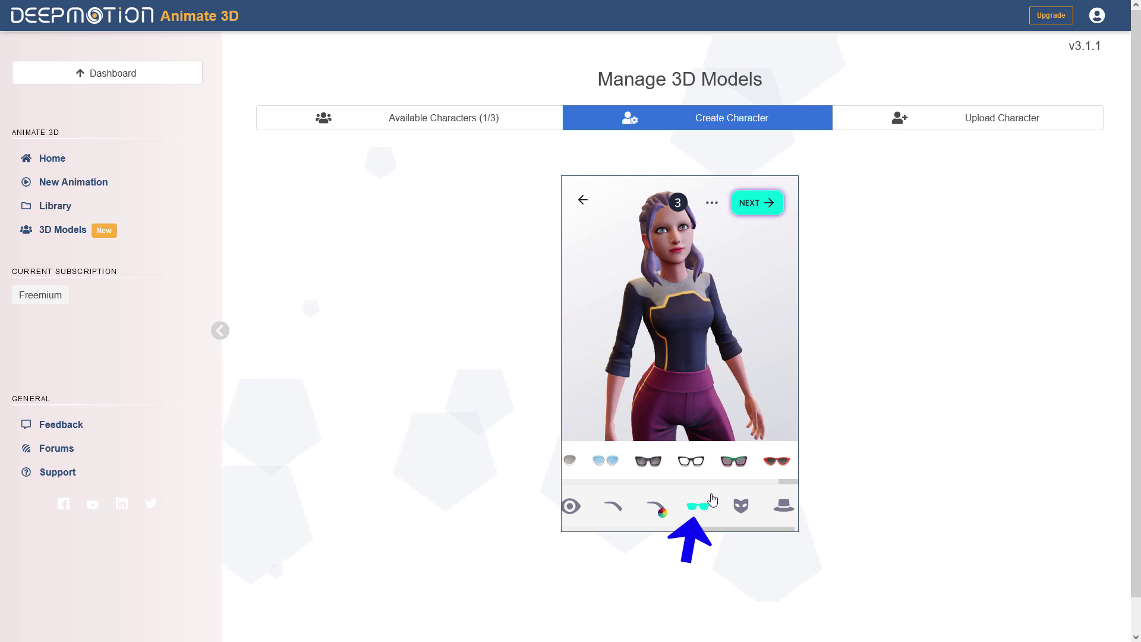
click(582, 462)
drag(783, 481, 712, 482)
click(660, 460)
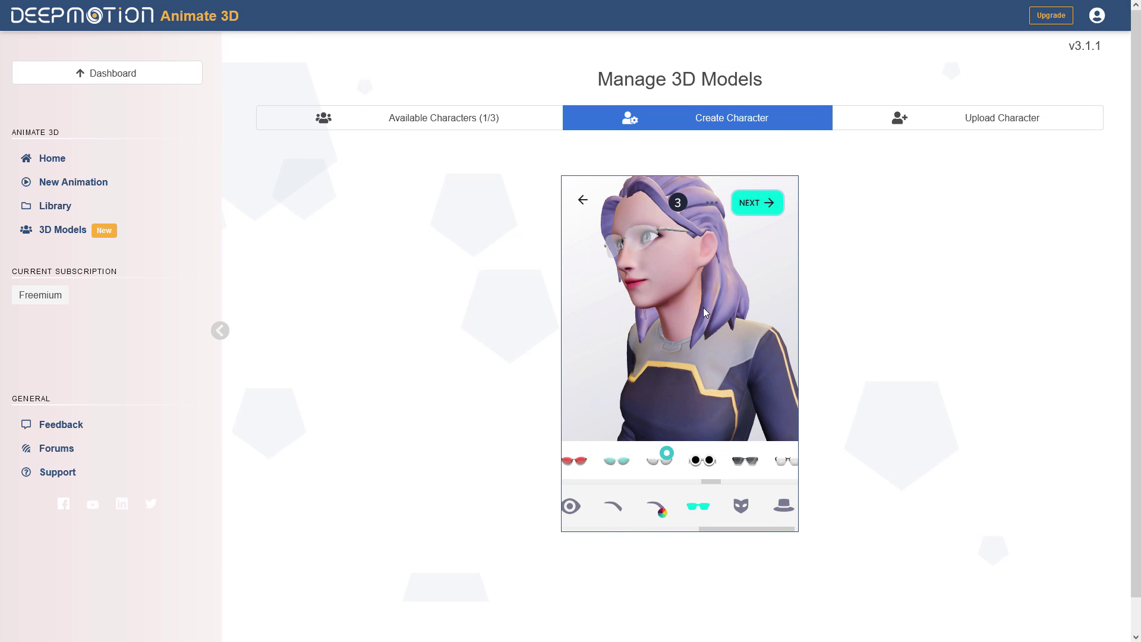
drag(704, 307, 729, 332)
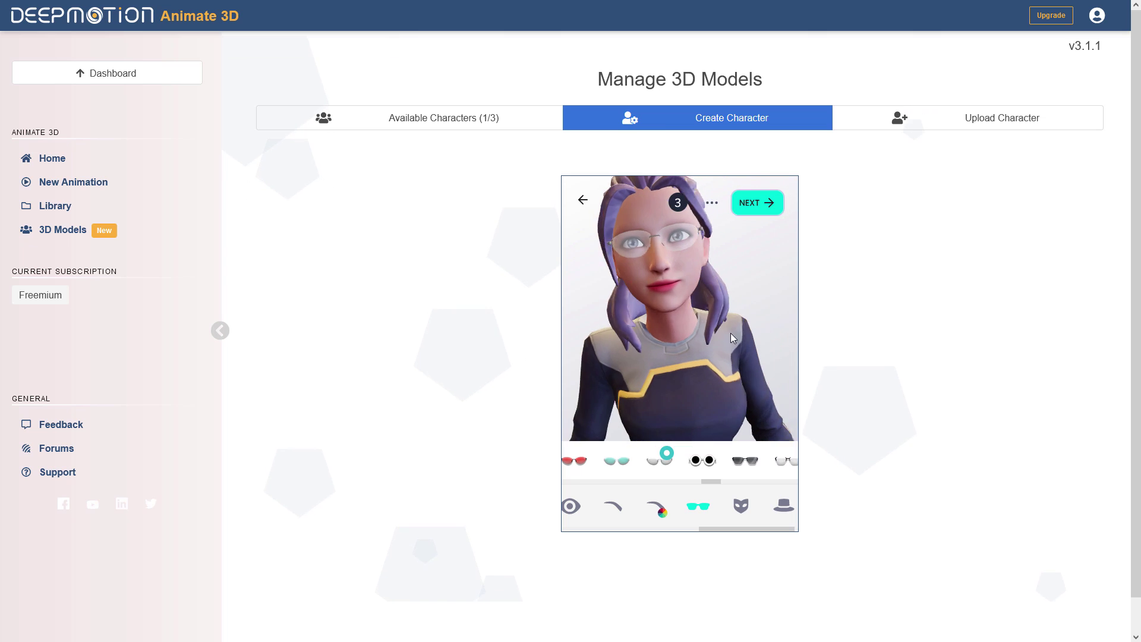
Save the avatar as the character Cyber_Assistant and dismiss the confirmation.
click(757, 203)
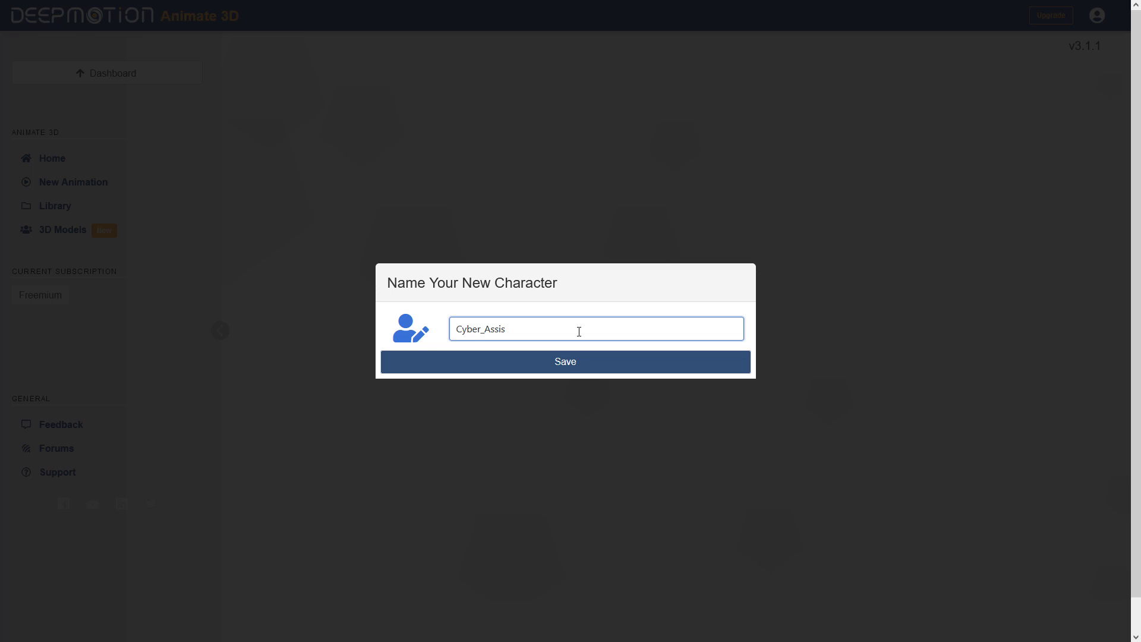
click(575, 359)
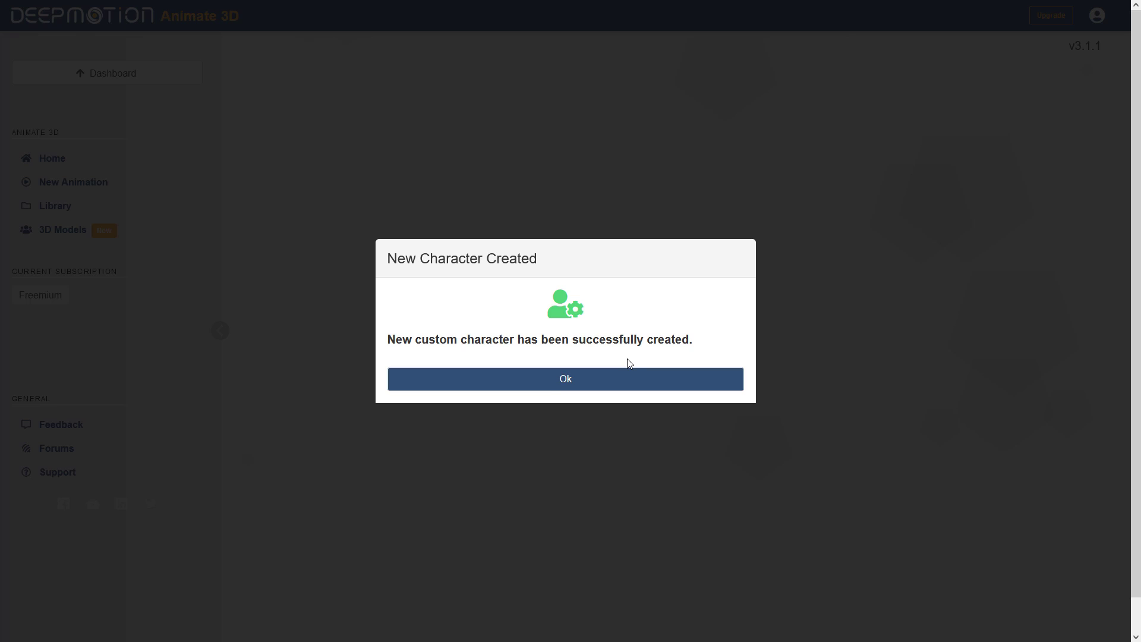
click(555, 386)
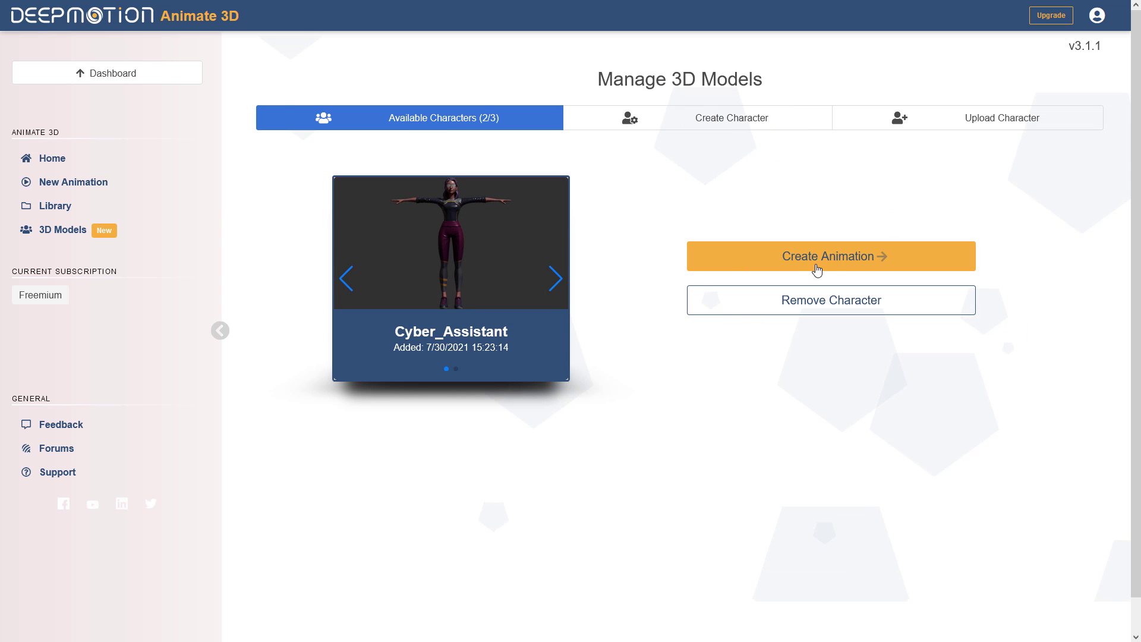
Set Factory.mp4 as Cyber_Assistant's motion clip and request animation creation.
click(858, 260)
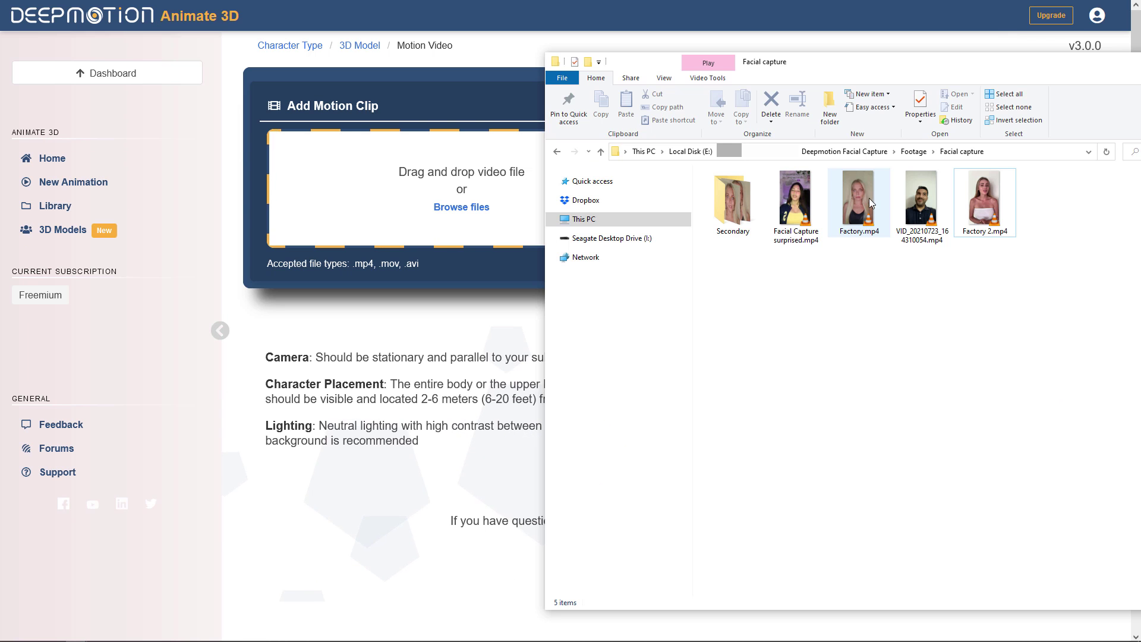
click(859, 199)
drag(859, 199, 371, 195)
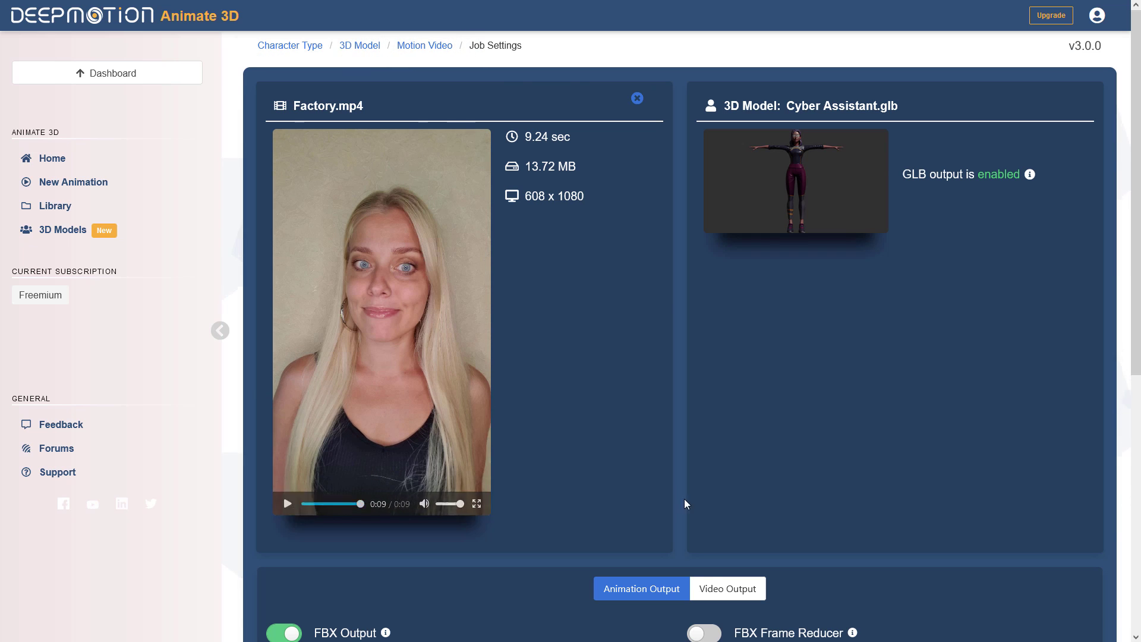
scroll(685, 504, down, 3)
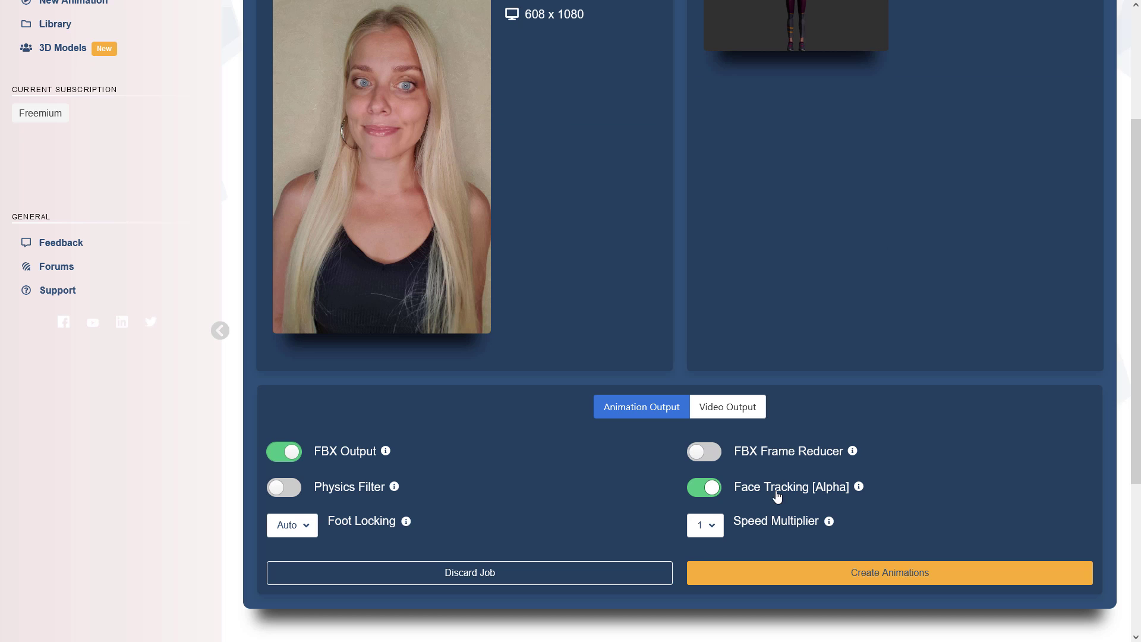
click(912, 572)
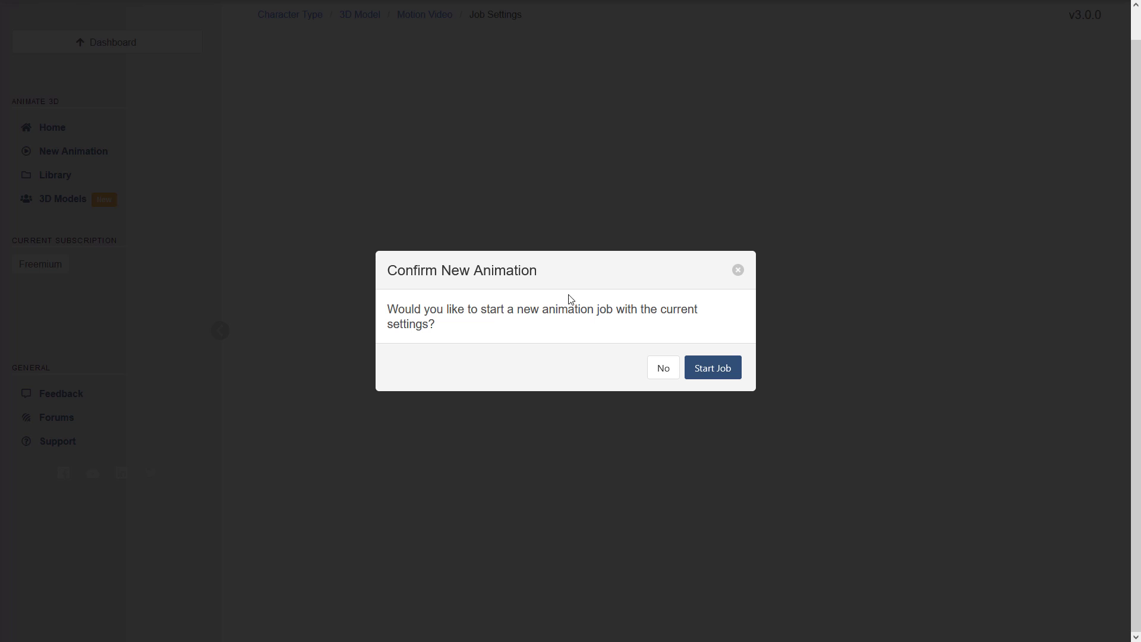
Start the Factory animation job and review the result in full-screen playback.
click(712, 368)
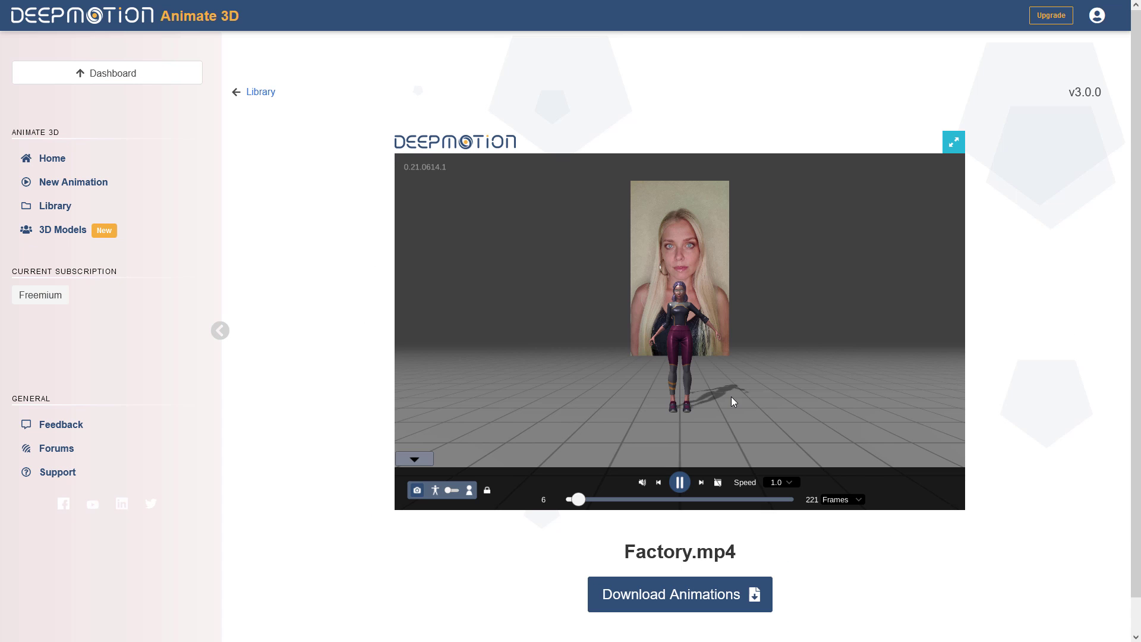
click(953, 142)
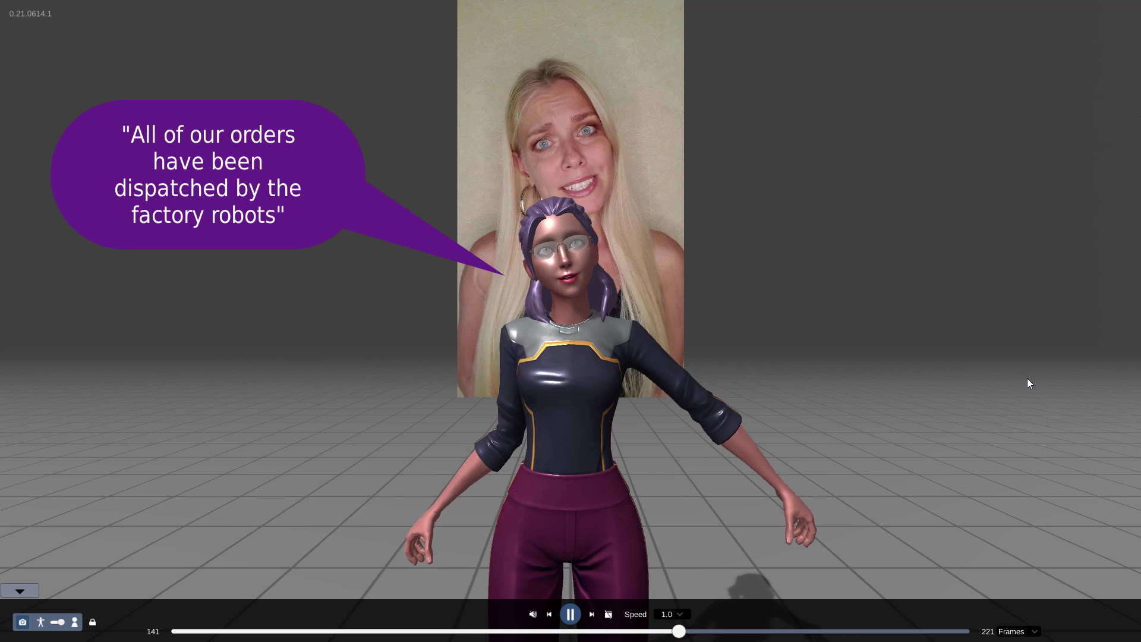
drag(1023, 380, 1007, 382)
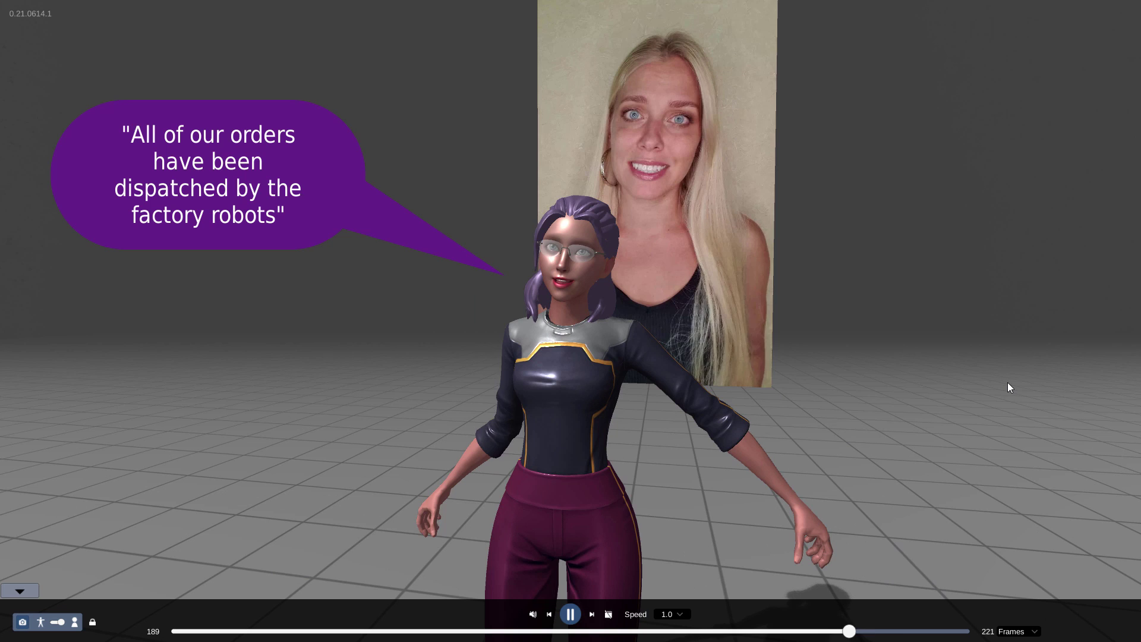
key(Escape)
Download the Factory animation as GLB and paste Factory_default.glb into the Animations folder.
click(679, 482)
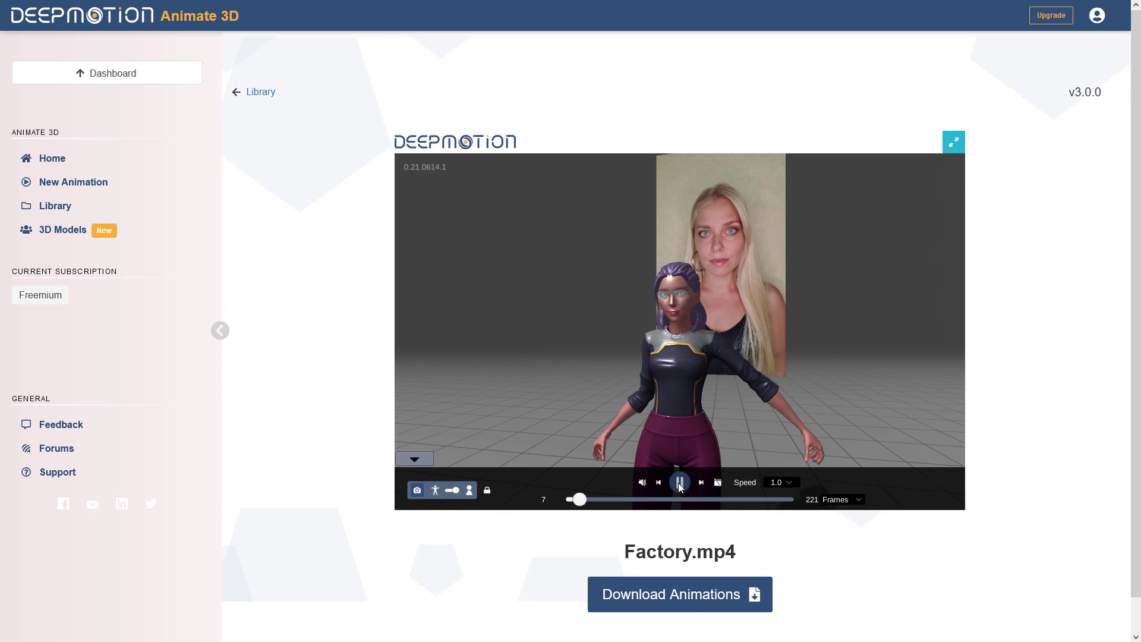
click(695, 601)
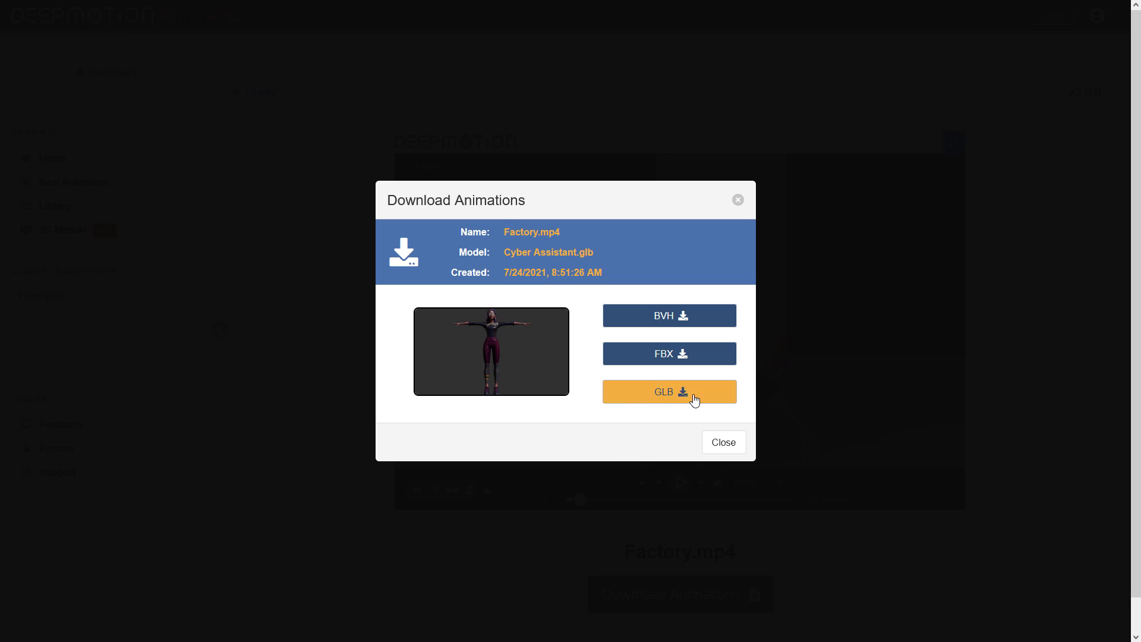
click(694, 399)
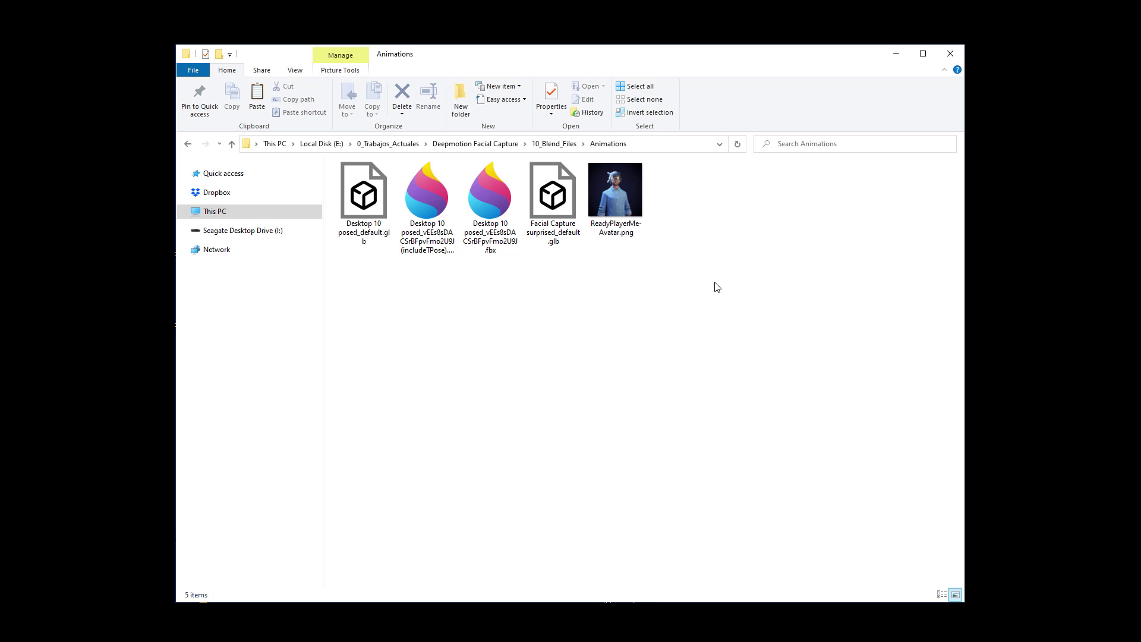
right_click(714, 284)
click(658, 365)
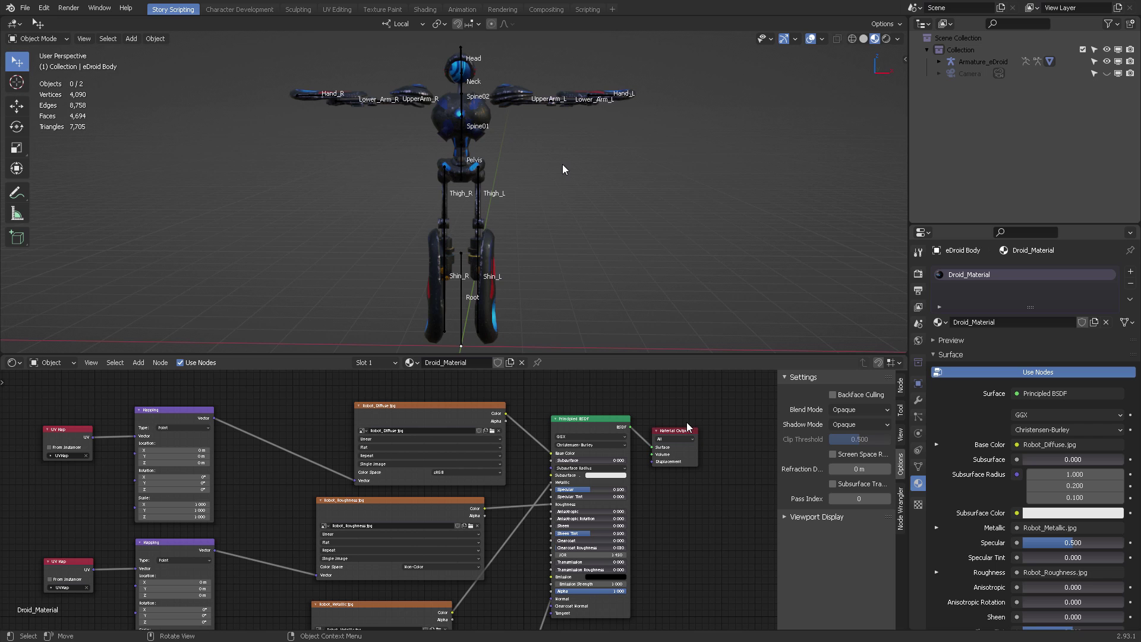
Wire a Separate RGB node from the Metallic-Roughness texture into Metallic and Roughness.
middle_drag(562, 164, 538, 183)
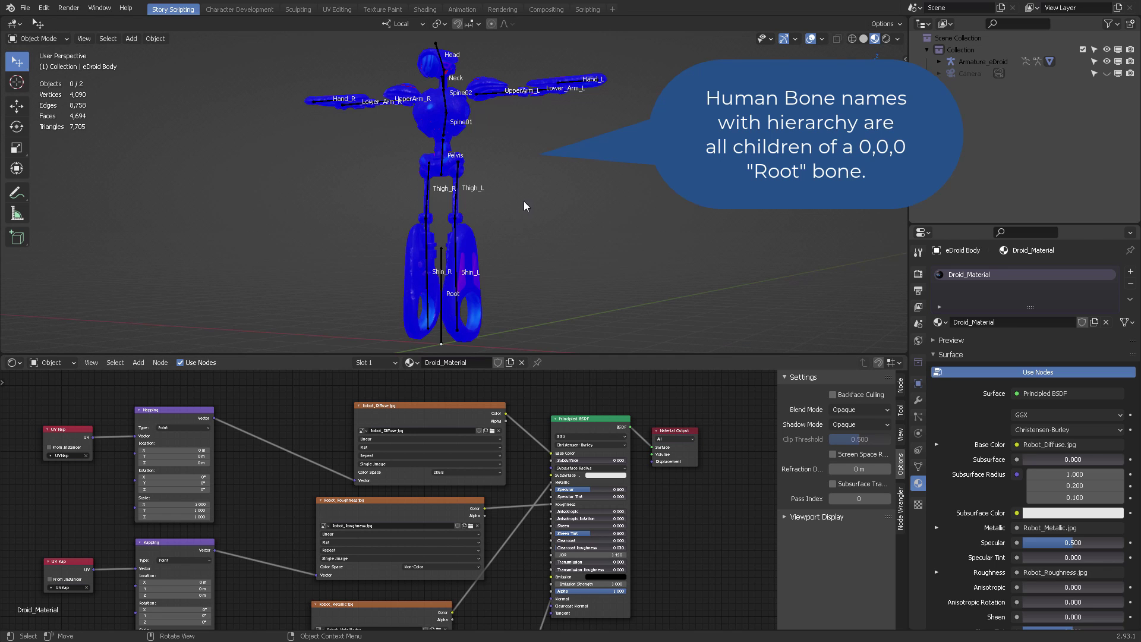
middle_drag(524, 202, 568, 207)
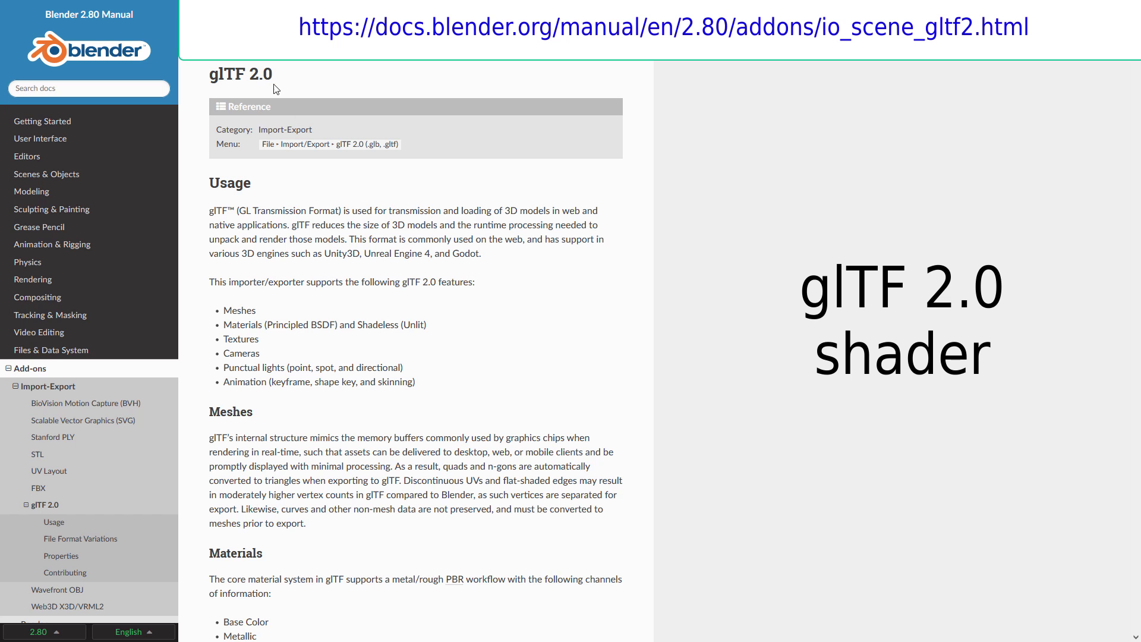
scroll(437, 328, down, 20)
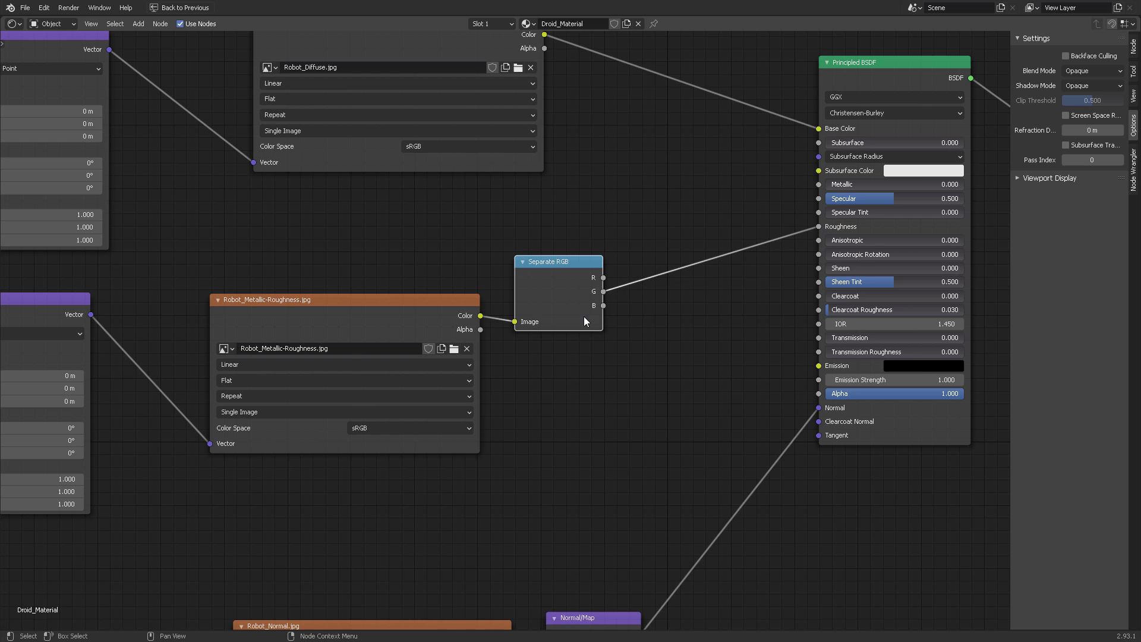
drag(820, 186, 820, 186)
scroll(713, 214, down, 4)
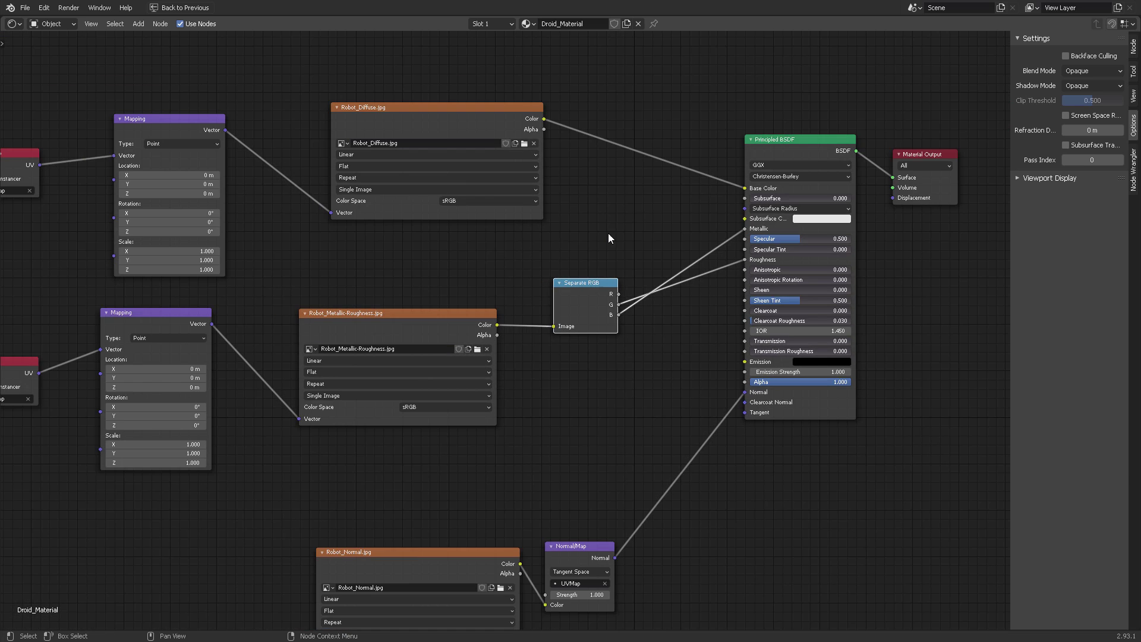
key(ctrl+space)
scroll(461, 242, up, 5)
middle_drag(461, 242, 413, 240)
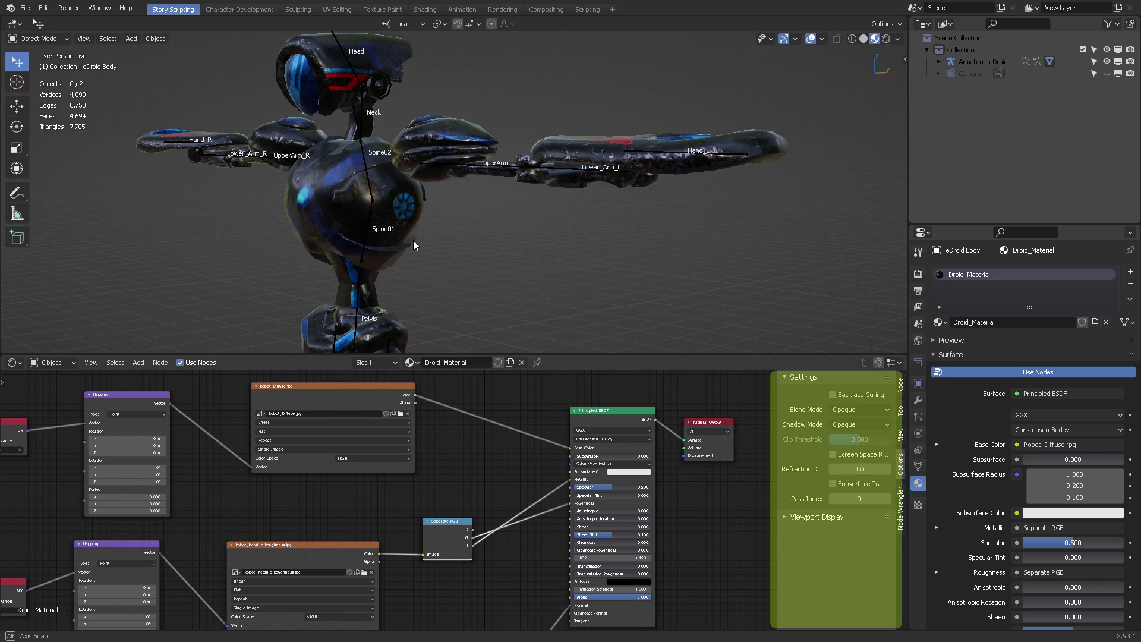
scroll(470, 263, down, 5)
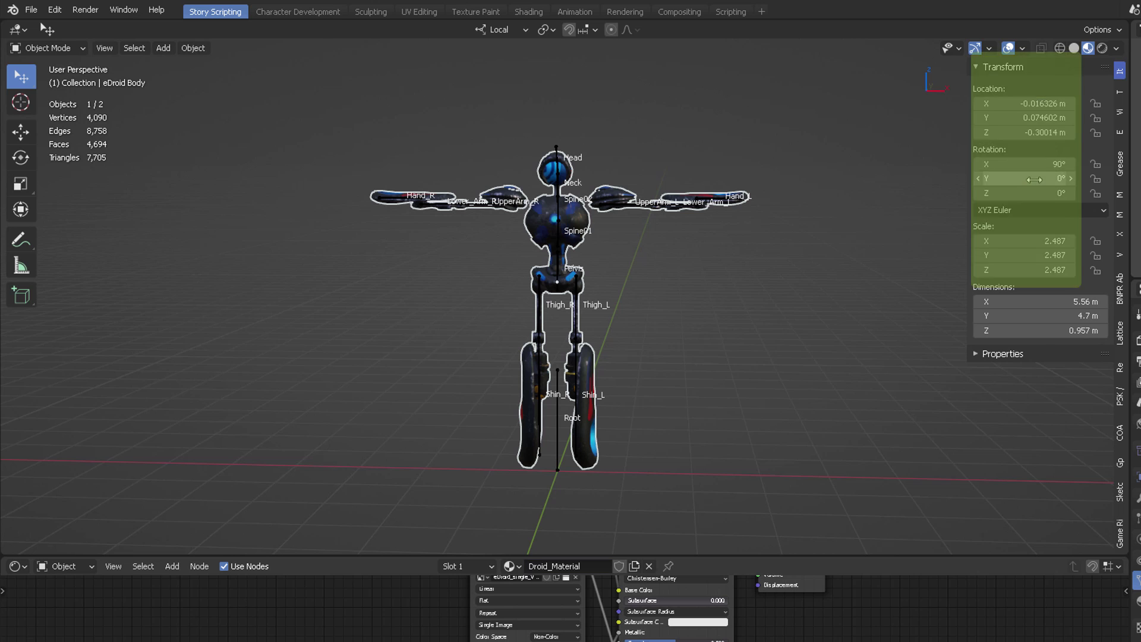
Apply the droid's rotation, scale and location, then box-select the armature and mesh.
key(ctrl+a)
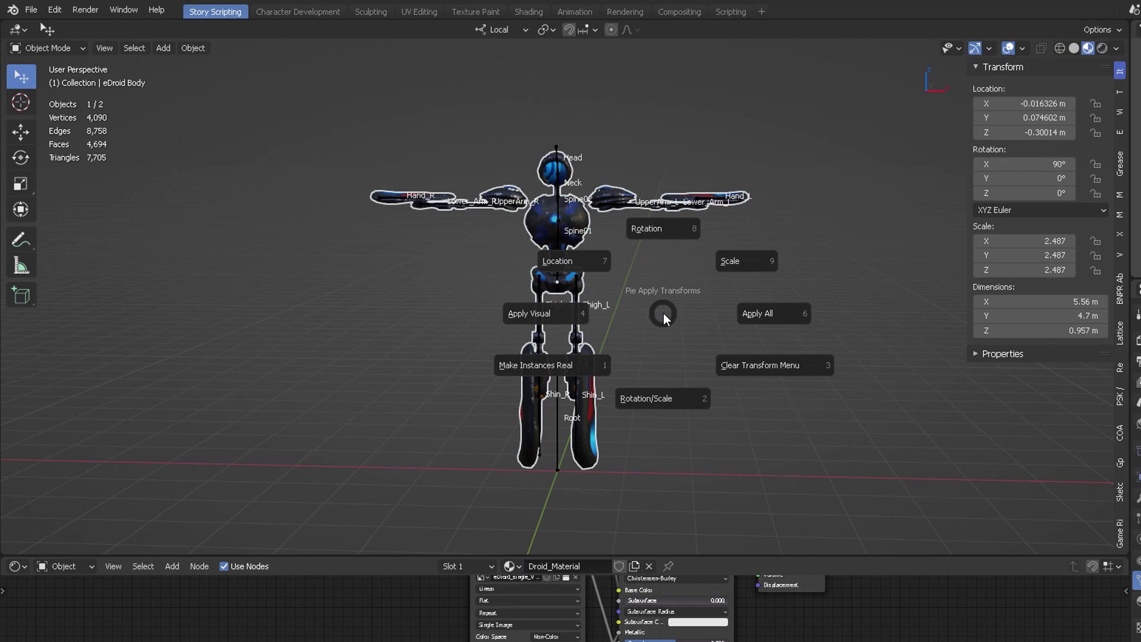
click(661, 232)
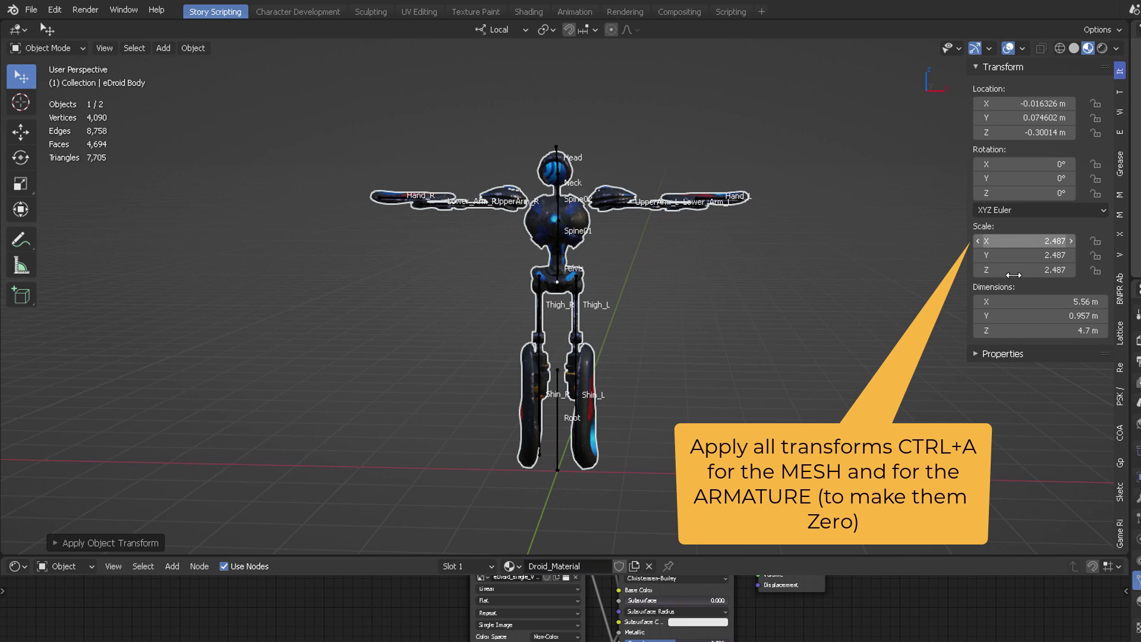
key(ctrl+a)
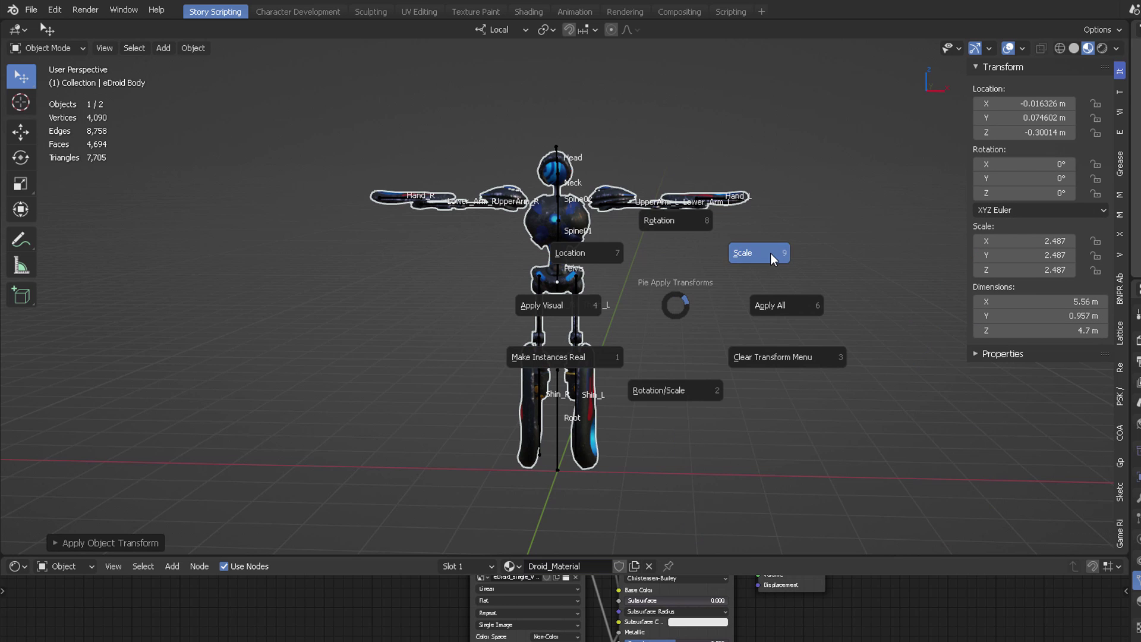
click(768, 255)
key(ctrl+a)
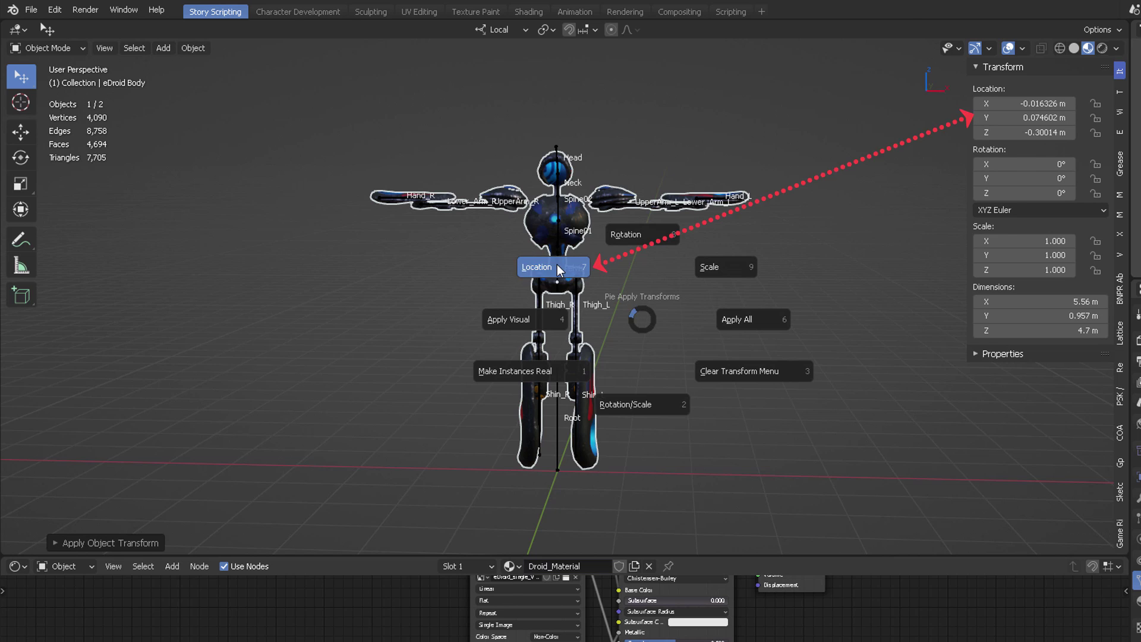
click(557, 265)
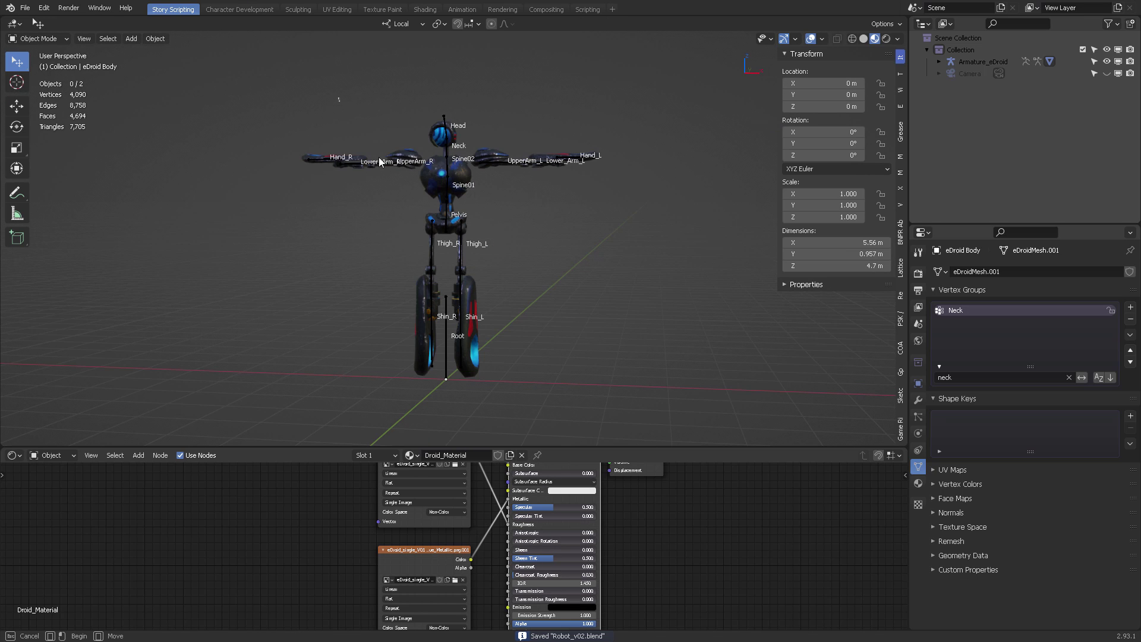
drag(336, 97, 572, 287)
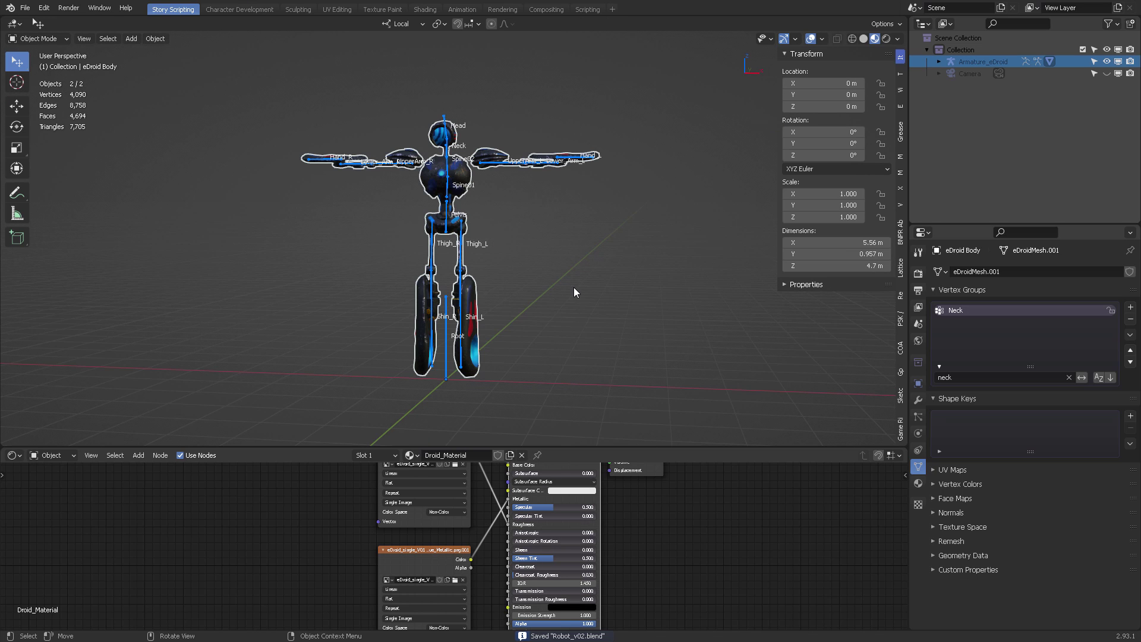
Set up a glTF 2.0 export named Robot_v03.glb and show its Include options.
click(25, 8)
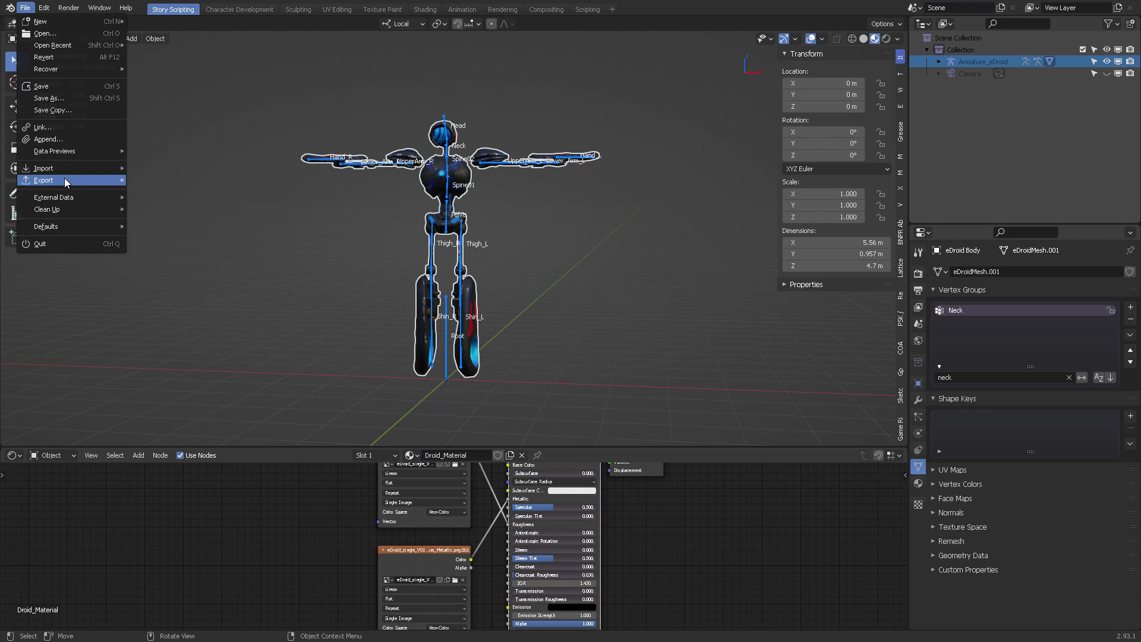
mouse_move(64, 181)
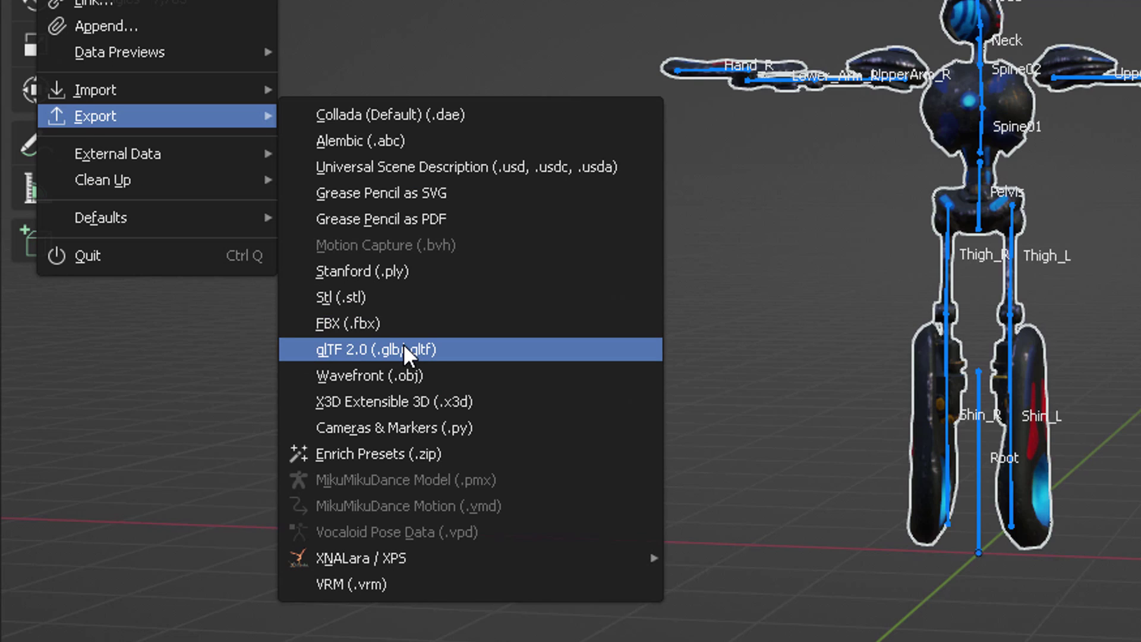
click(403, 349)
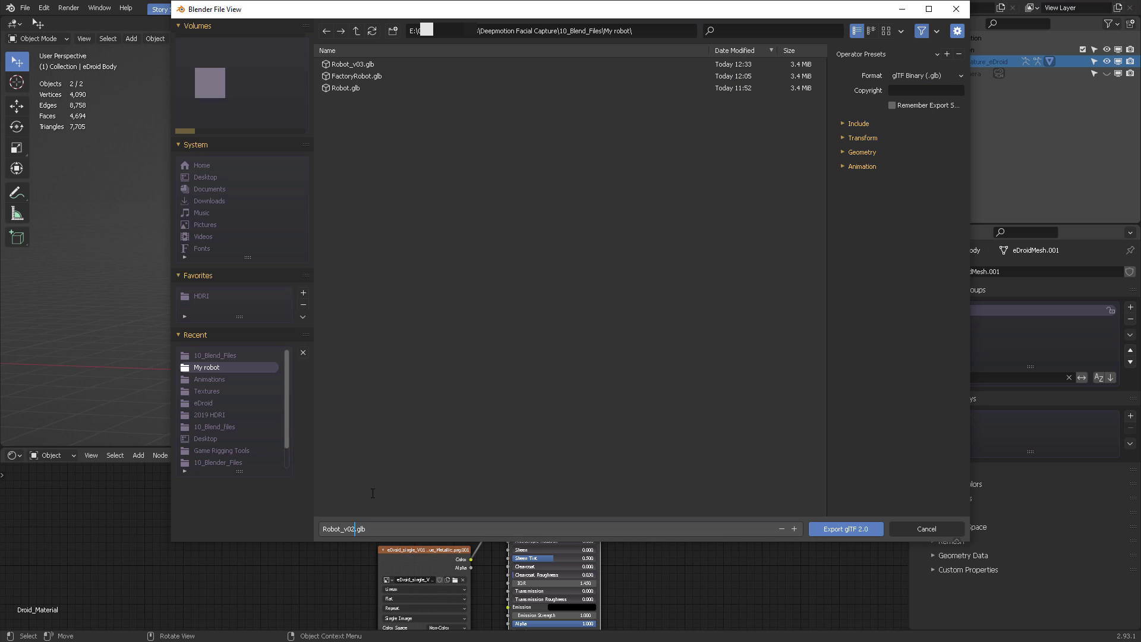
key(BackSpace)
text(3)
key(Return)
click(852, 124)
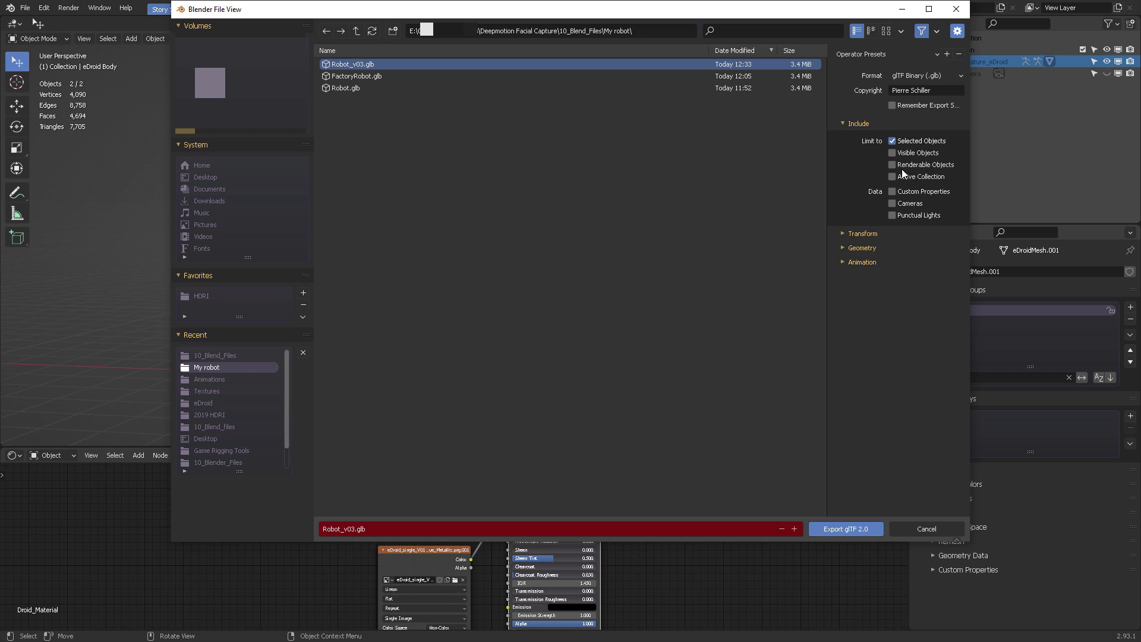
Export Robot_v03.glb and begin a new character upload in DeepMotion.
click(851, 529)
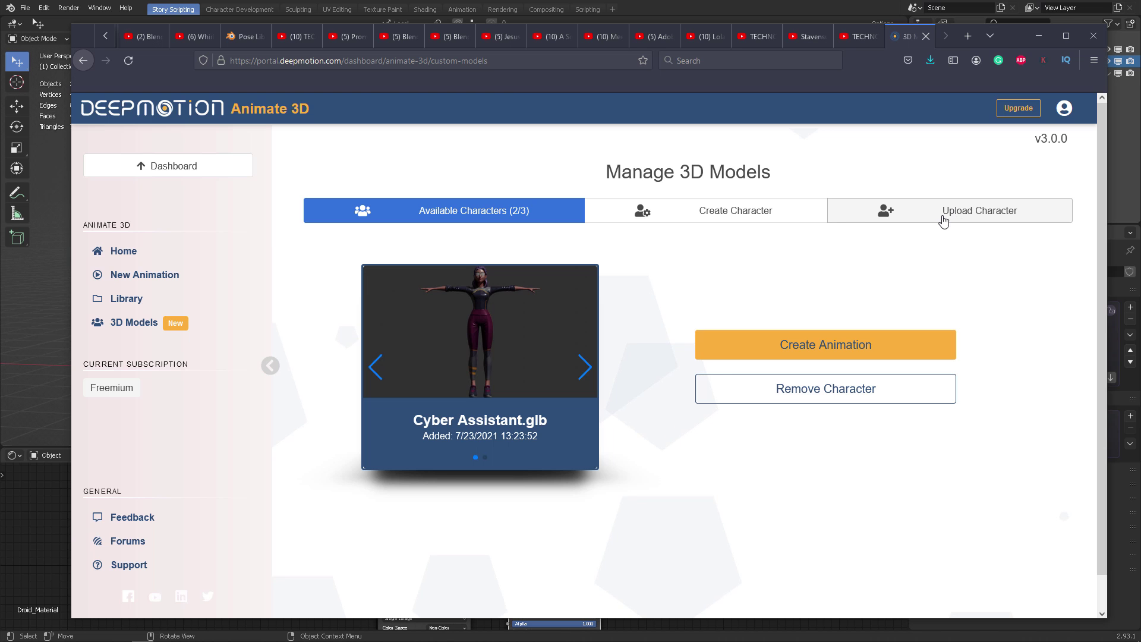
click(955, 216)
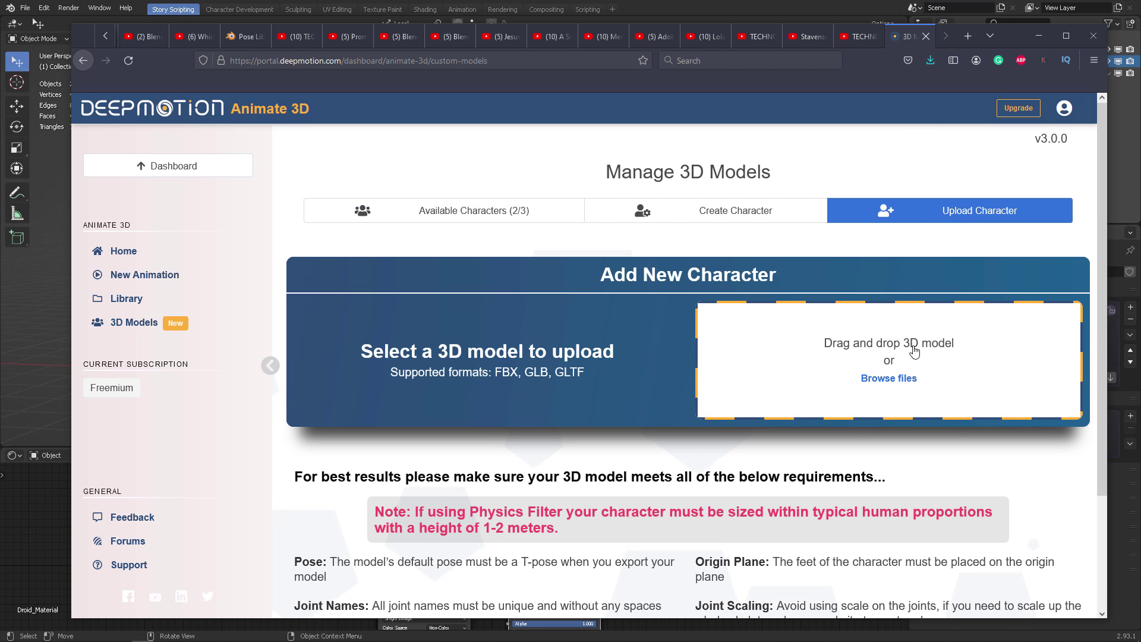
click(891, 380)
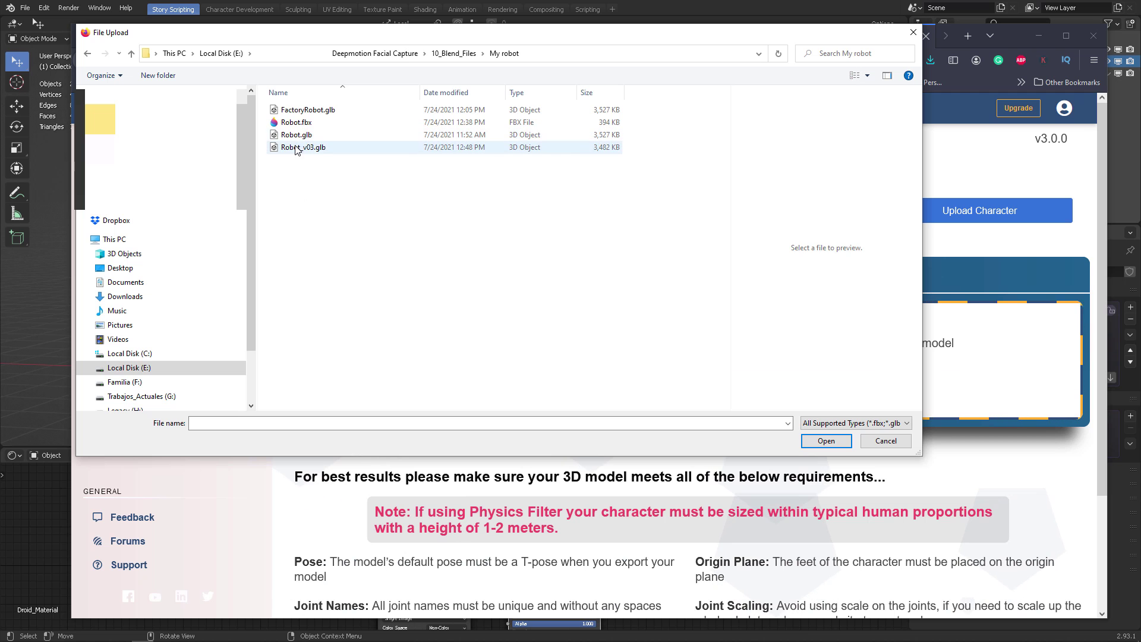
Upload Robot_v03.glb as a custom character and dismiss the success message.
click(600, 148)
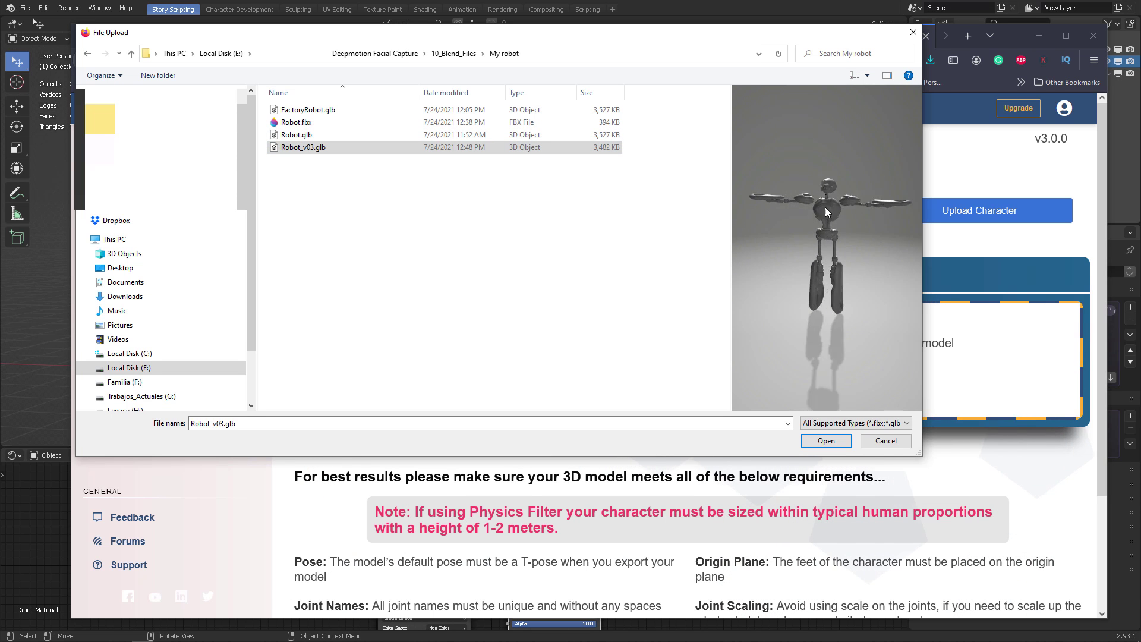
click(826, 441)
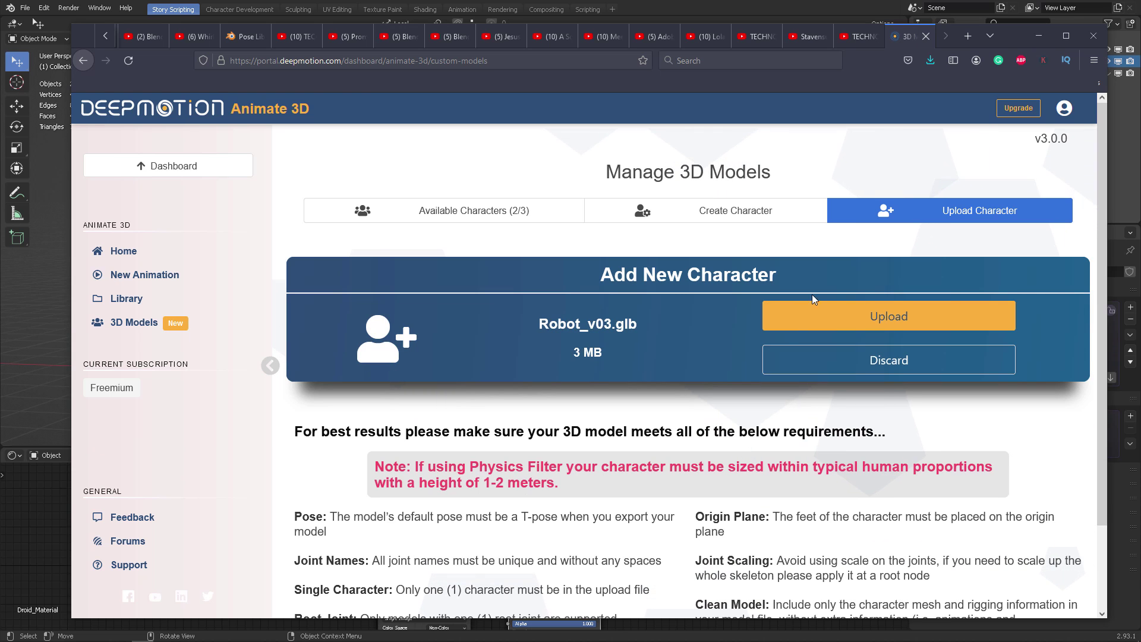
click(890, 321)
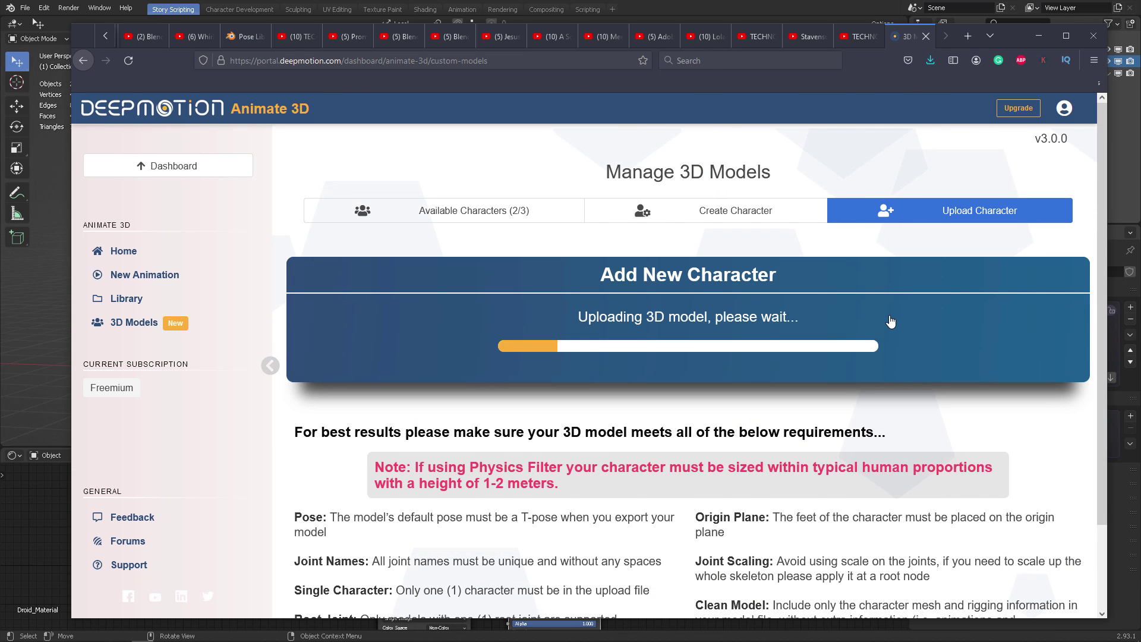
drag(591, 375, 719, 375)
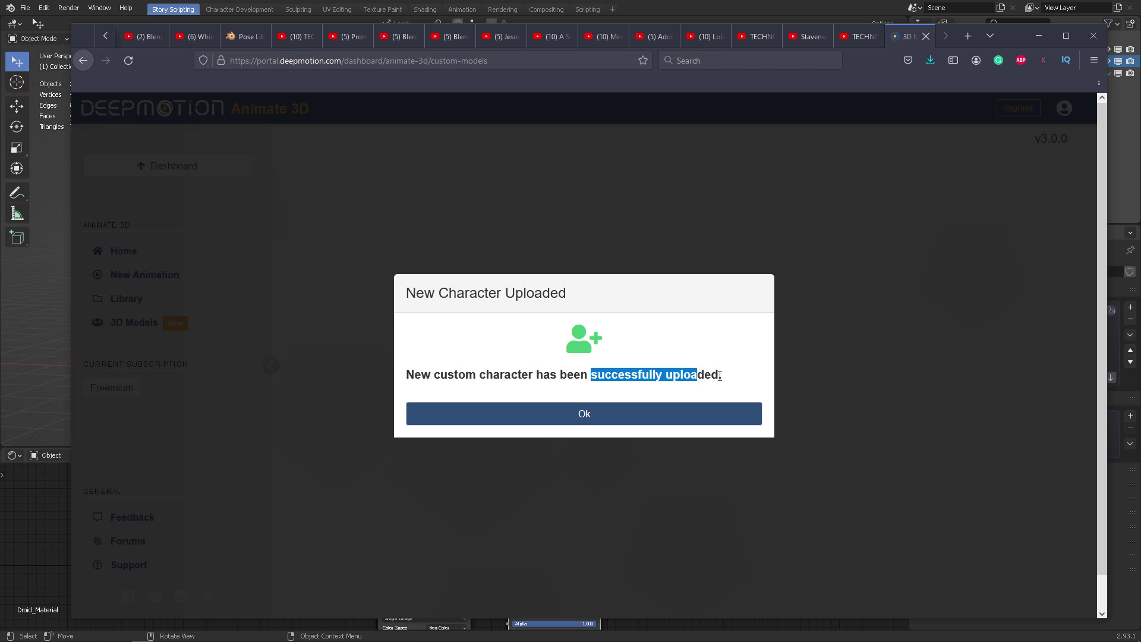
click(572, 420)
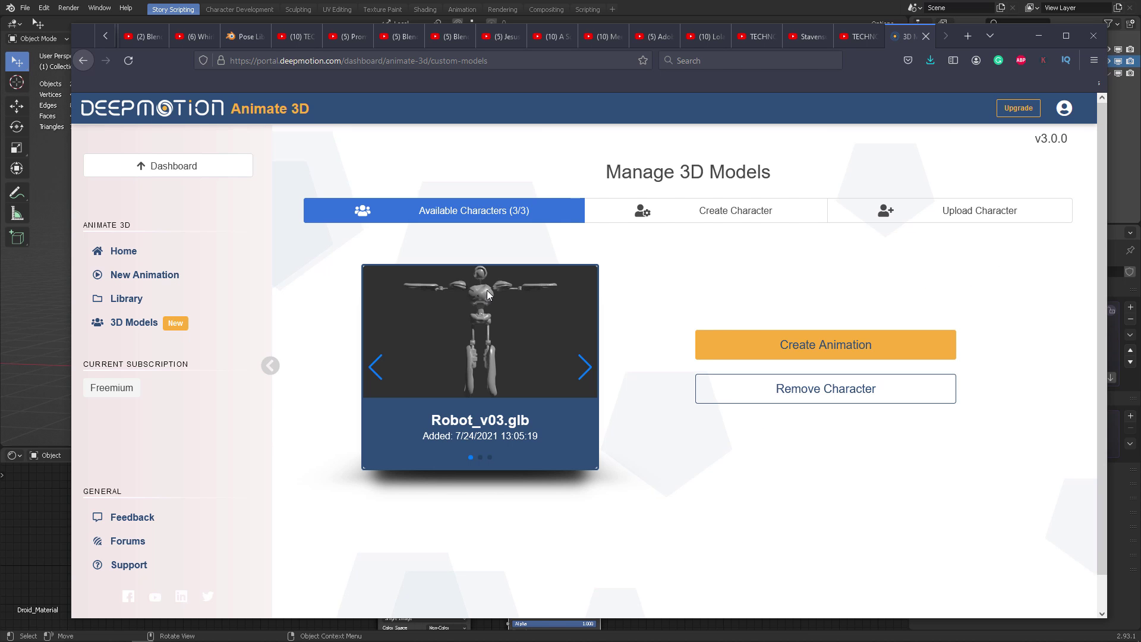
Start a Robot_v03.glb animation job from Walk Video Stabilized-1.mp4 with Foot Locking on Auto.
click(840, 346)
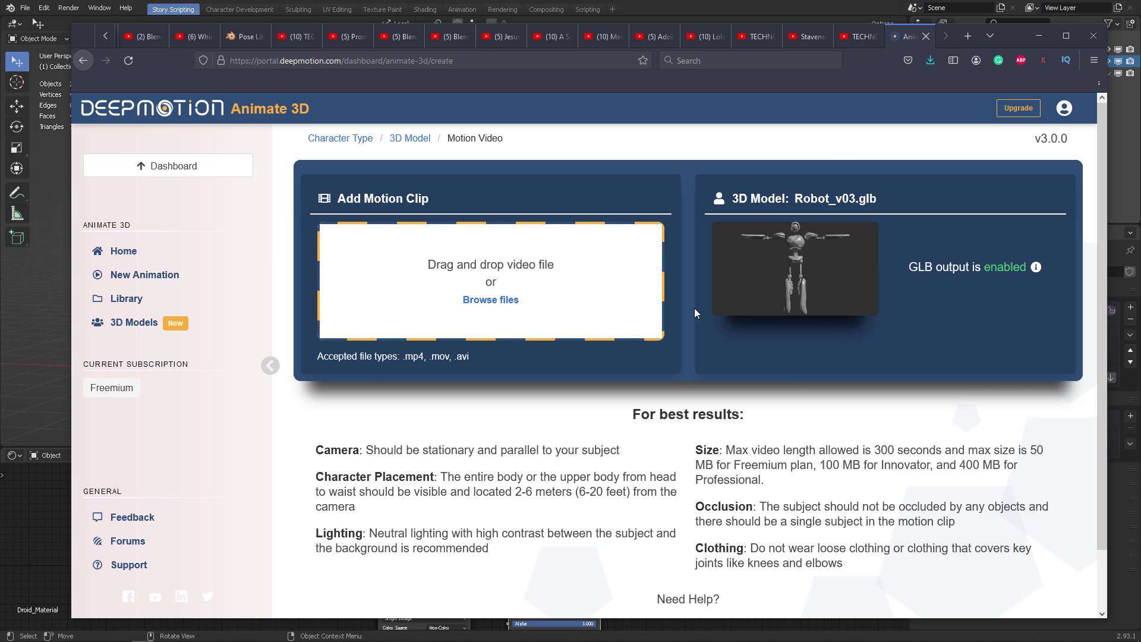
click(490, 300)
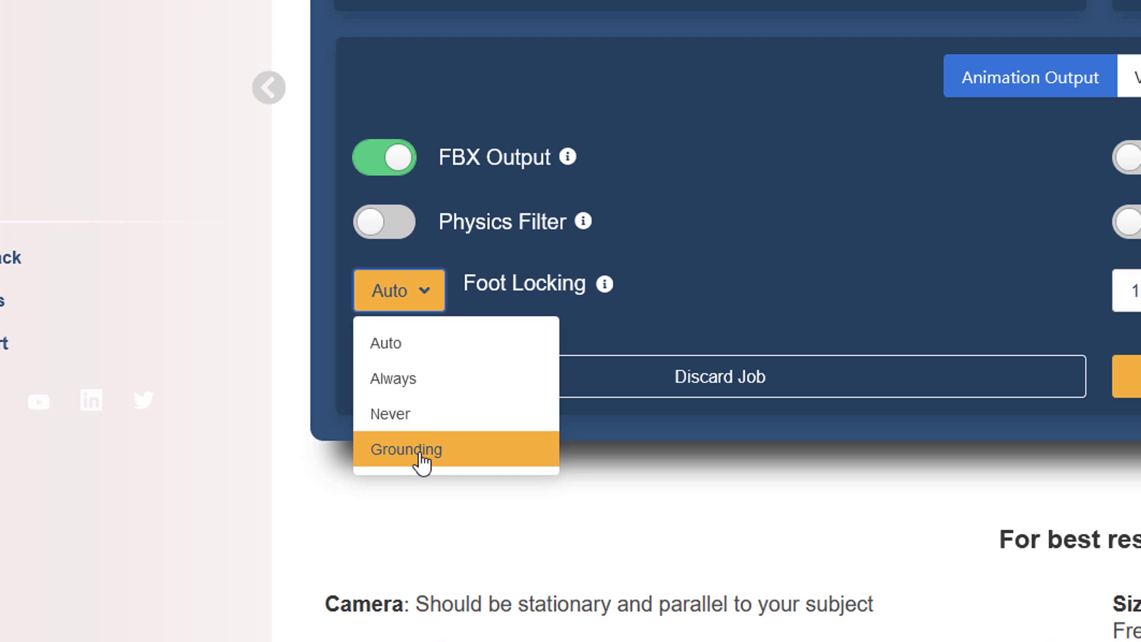
click(400, 341)
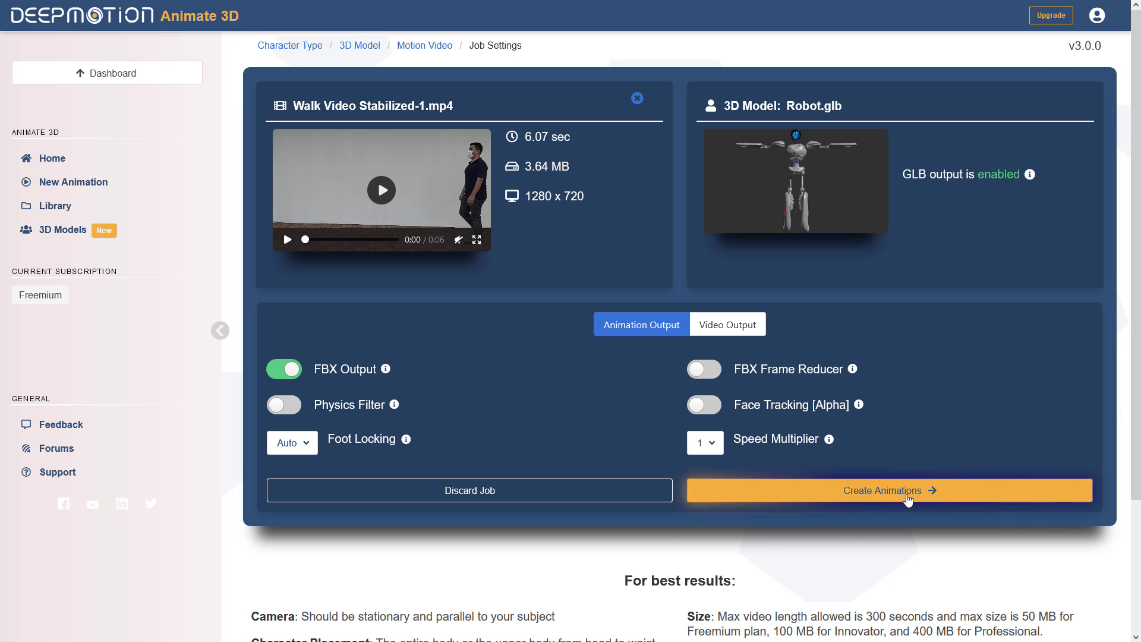
click(853, 490)
click(713, 369)
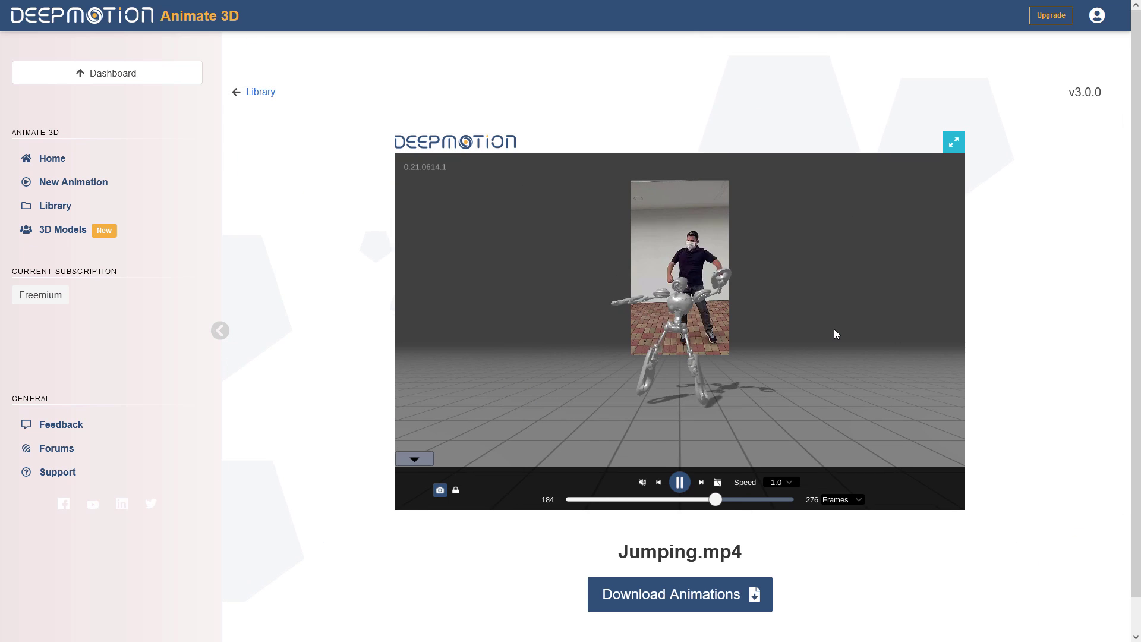
Save the Upper cut and Jumping animations as GLB files.
click(953, 142)
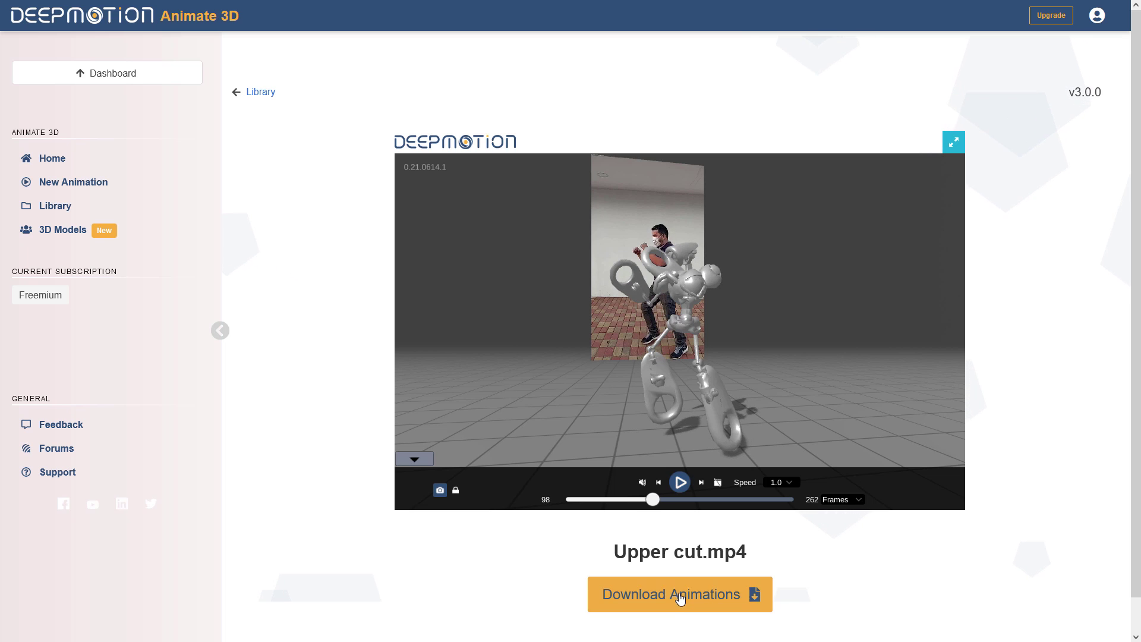
click(679, 591)
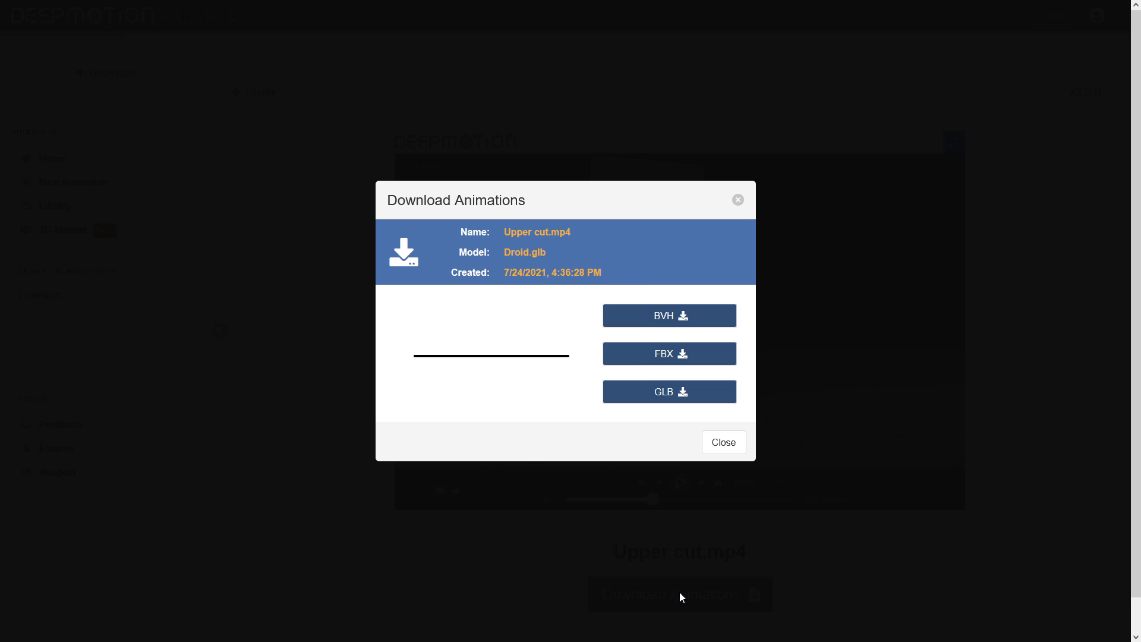
click(669, 391)
click(557, 349)
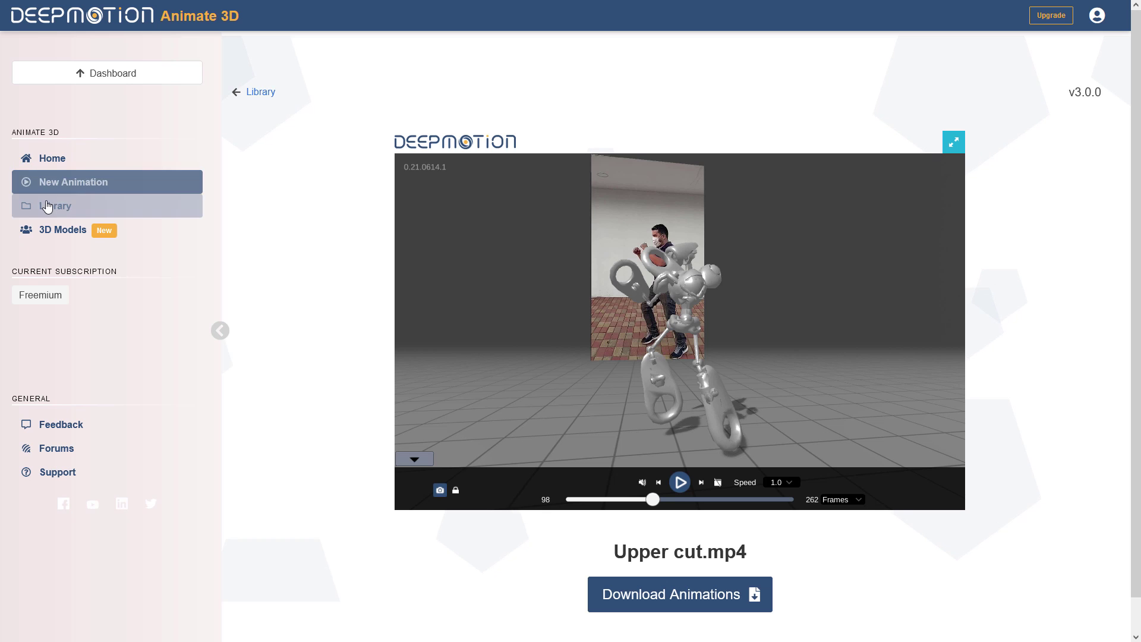
click(71, 205)
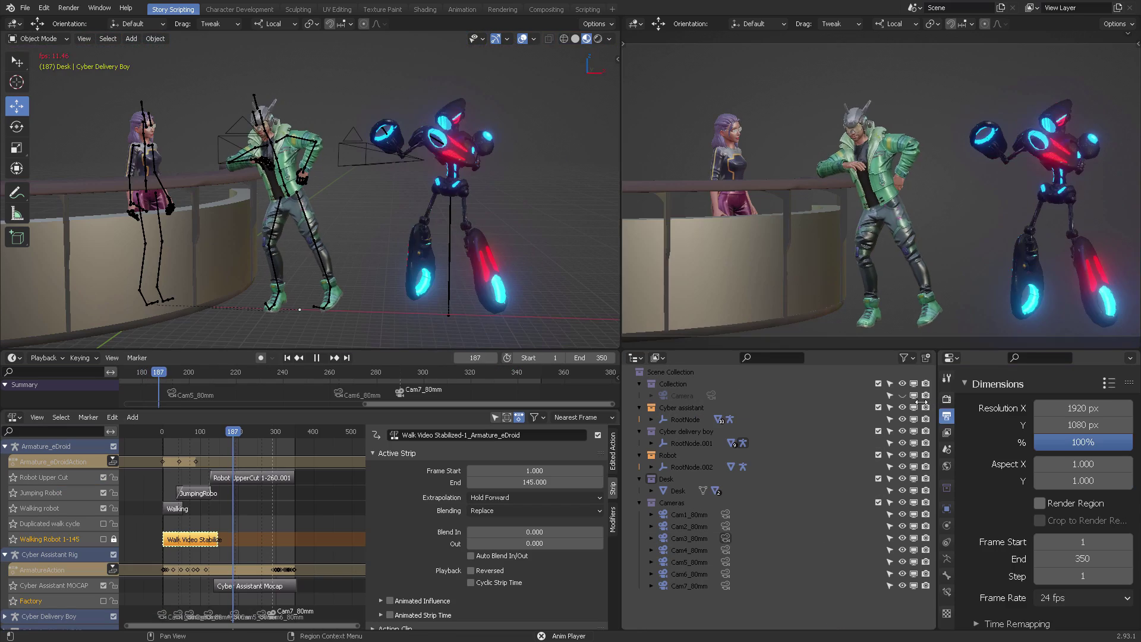
Widen the Properties panel and scroll the Armature data tab to Viewport Display.
drag(922, 403, 883, 403)
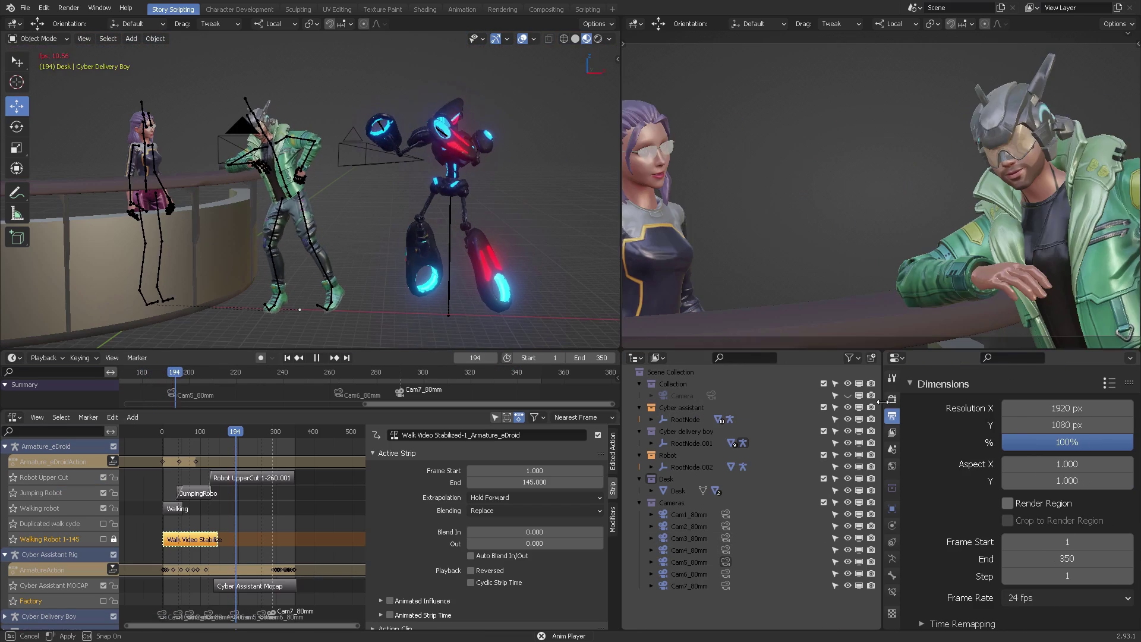
click(892, 558)
scroll(1030, 500, down, 8)
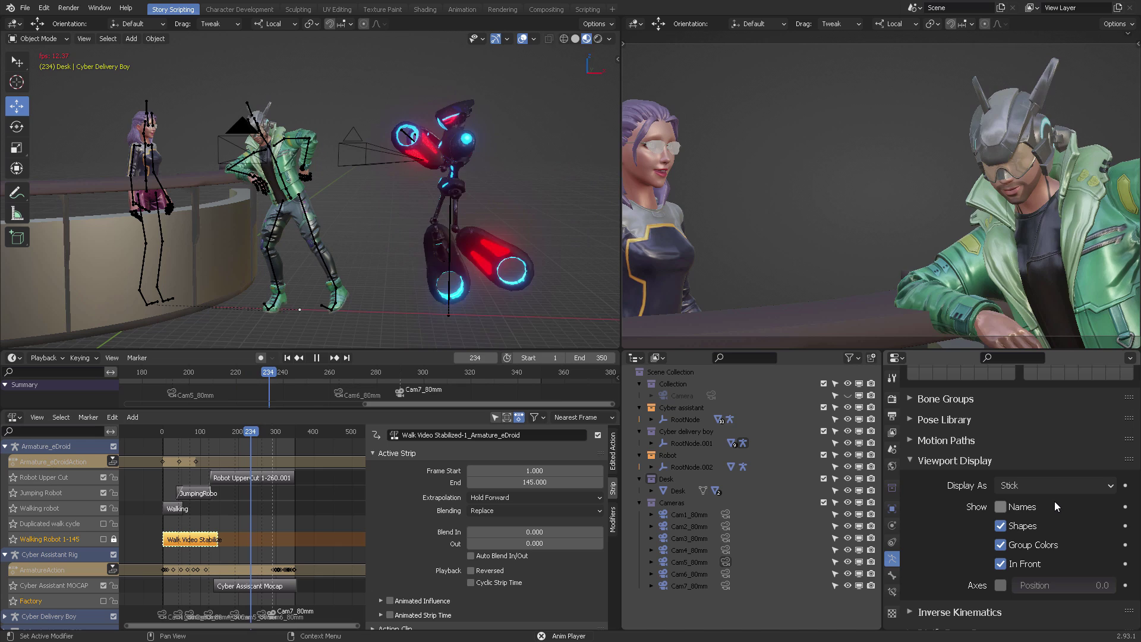
scroll(1050, 506, down, 2)
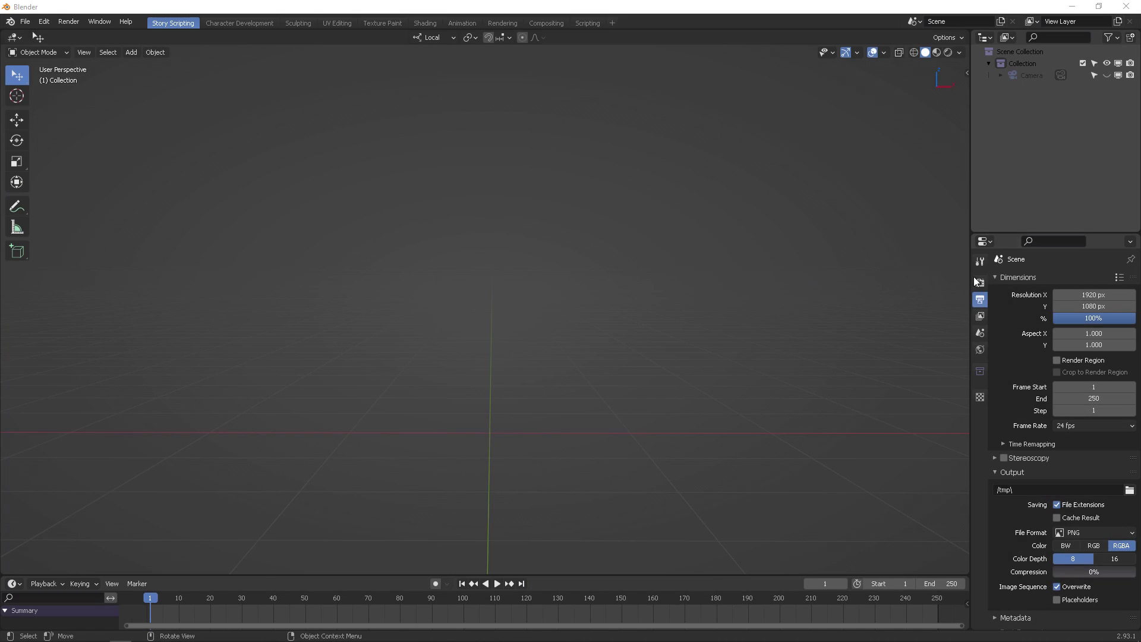
Set the scene's Unit Scale to 0.1 in Scene Properties > Units.
click(901, 333)
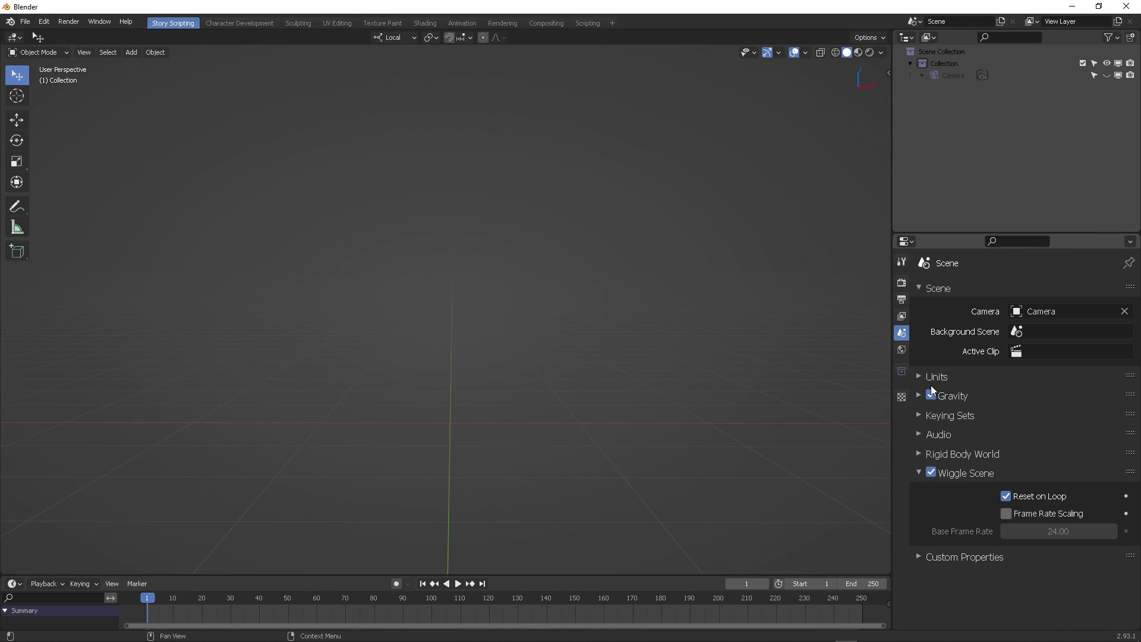
click(915, 376)
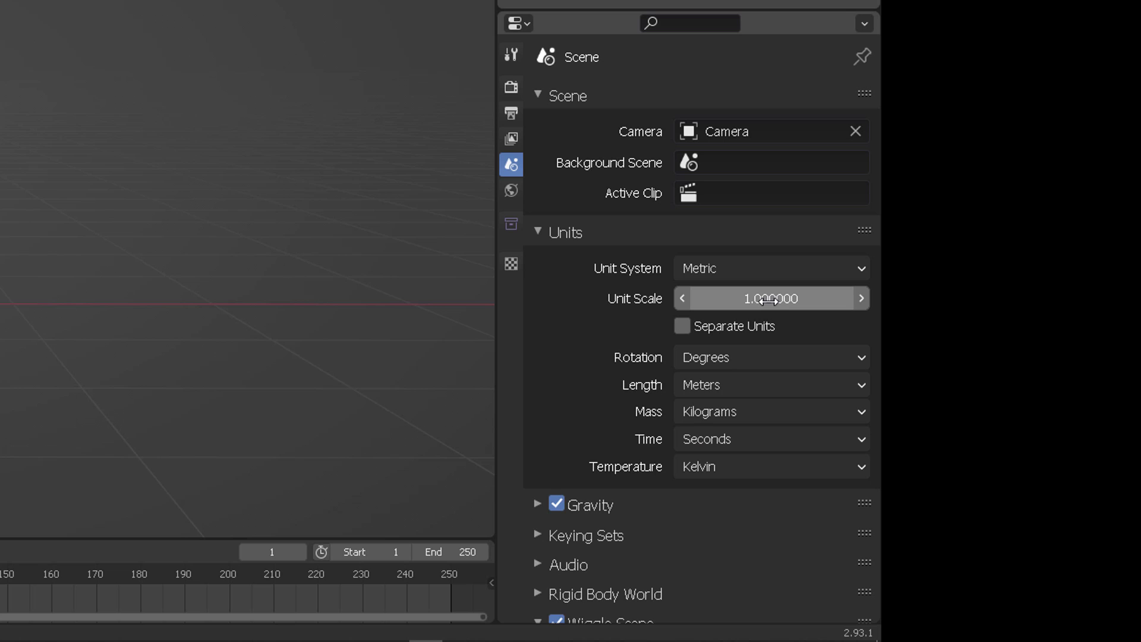
click(1068, 419)
text(1.01)
key(Return)
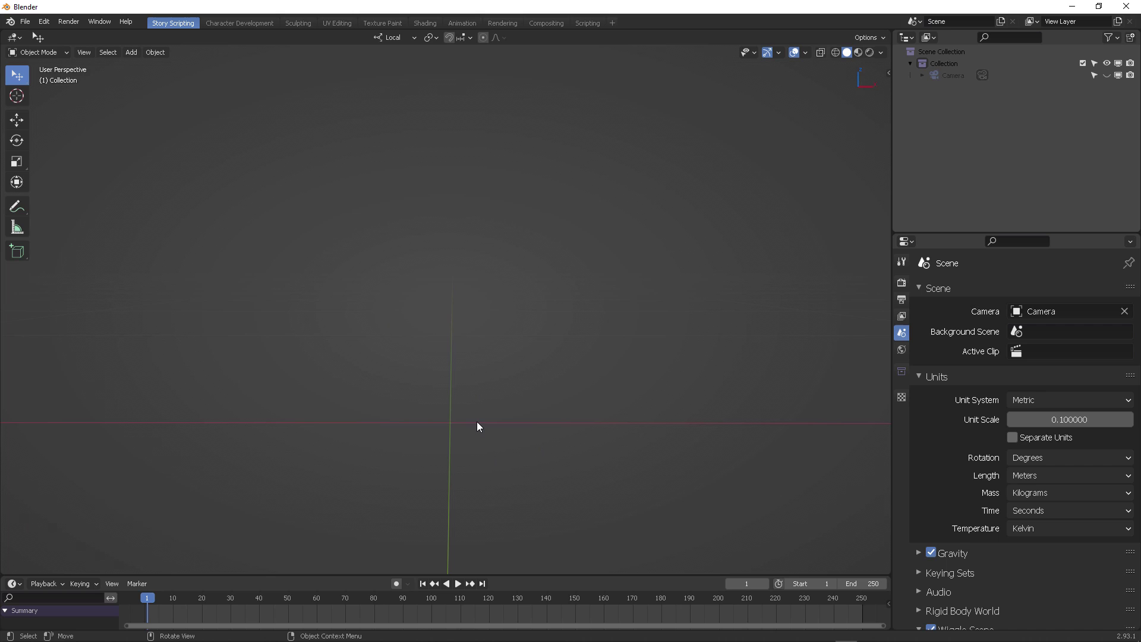
Import Desktop 10 posed_default.glb into the scene as glTF 2.0.
click(25, 21)
mouse_move(59, 182)
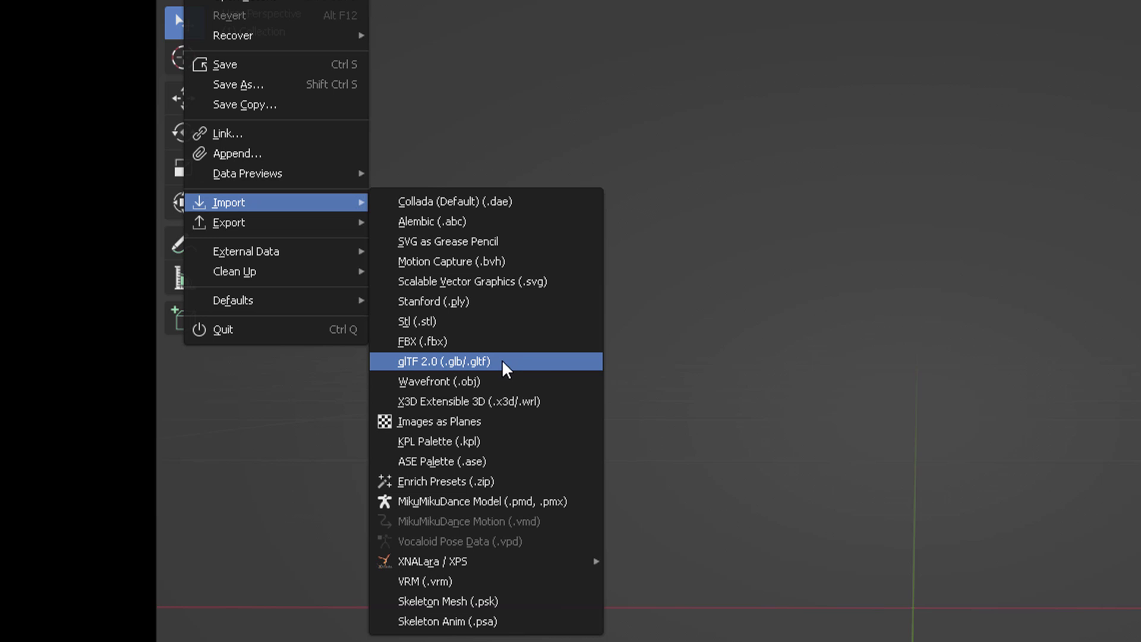
click(547, 359)
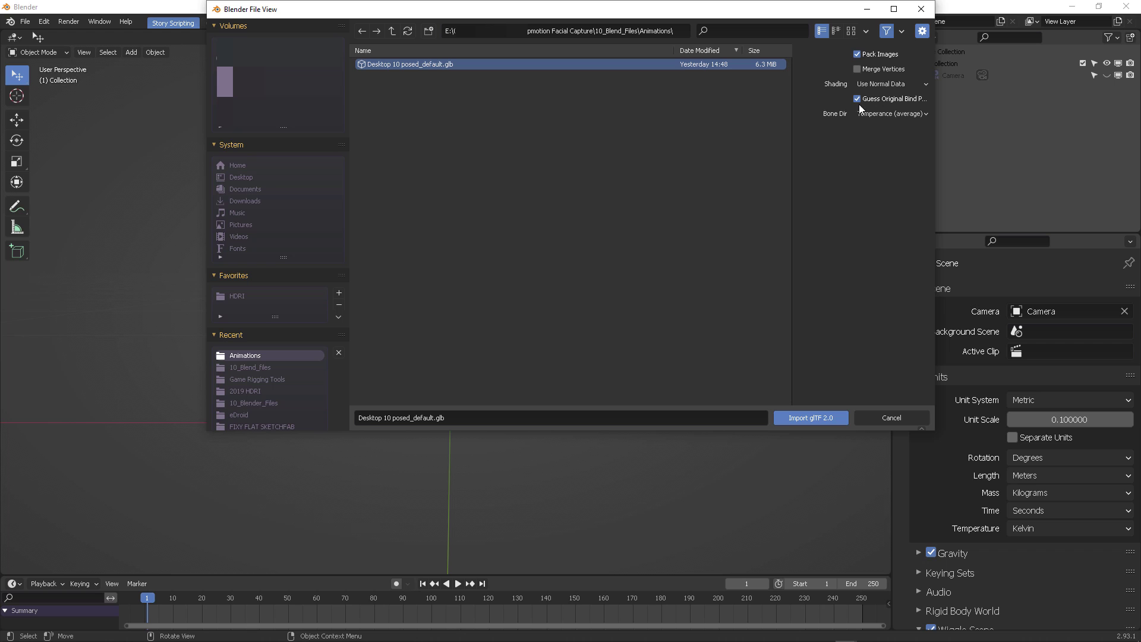
click(807, 418)
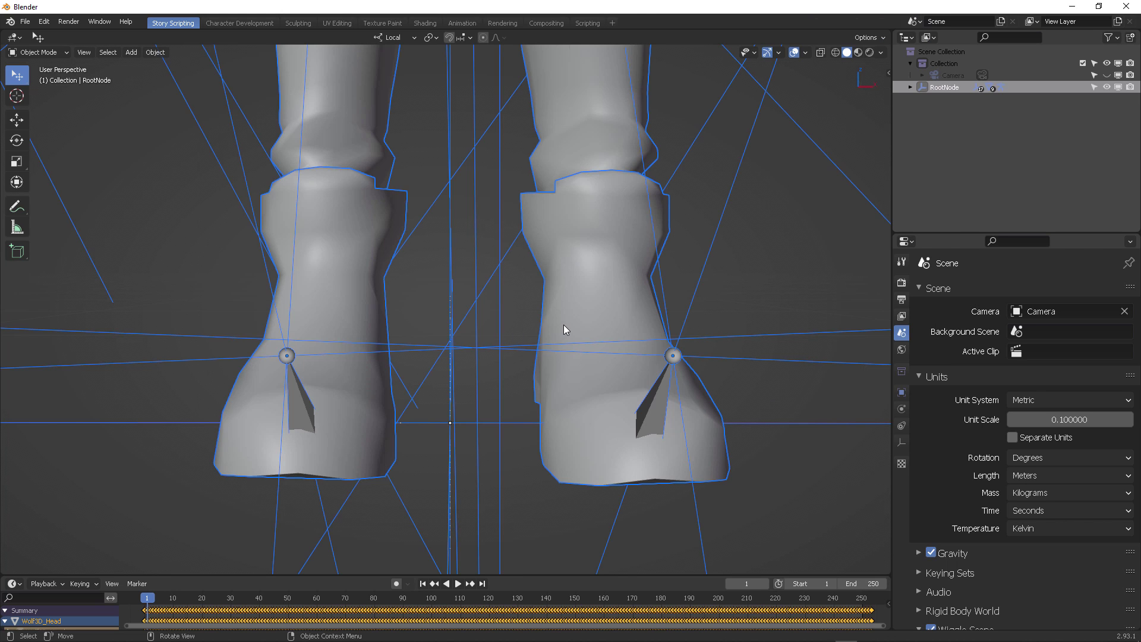
scroll(564, 324, down, 6)
Switch to Material Preview and delete the stray blue lines around the figure.
middle_drag(562, 255, 522, 278)
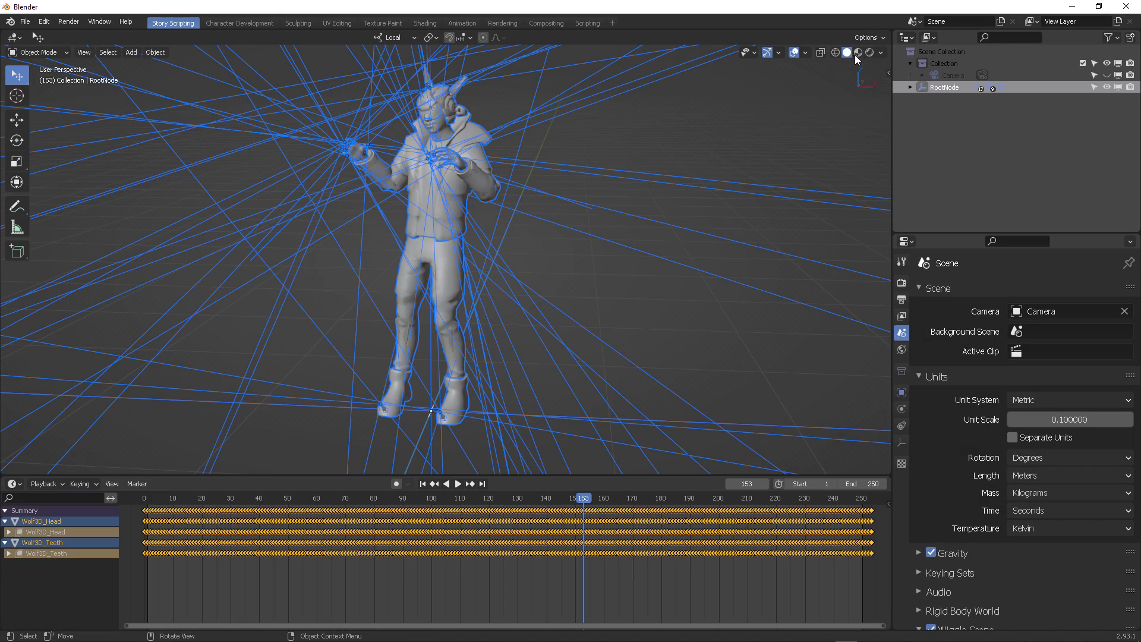
click(857, 52)
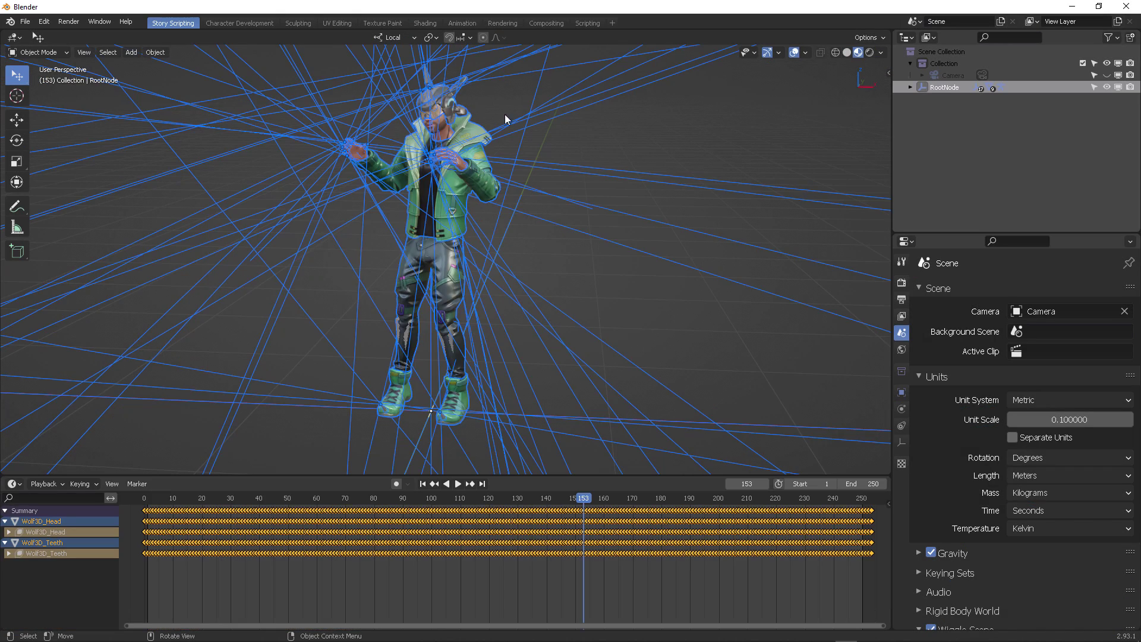
click(537, 108)
mouse_move(523, 77)
mouse_down()
mouse_move(622, 410)
mouse_move(642, 429)
mouse_up()
key(x)
click(636, 228)
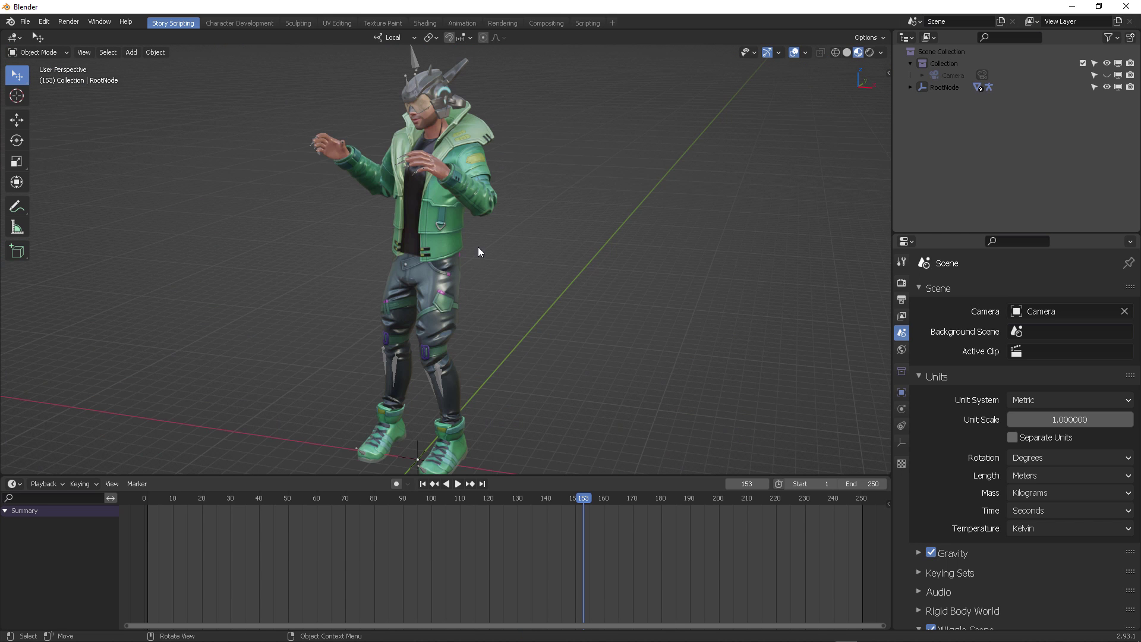
Make the character armature's bones draw In Front of the mesh.
click(439, 377)
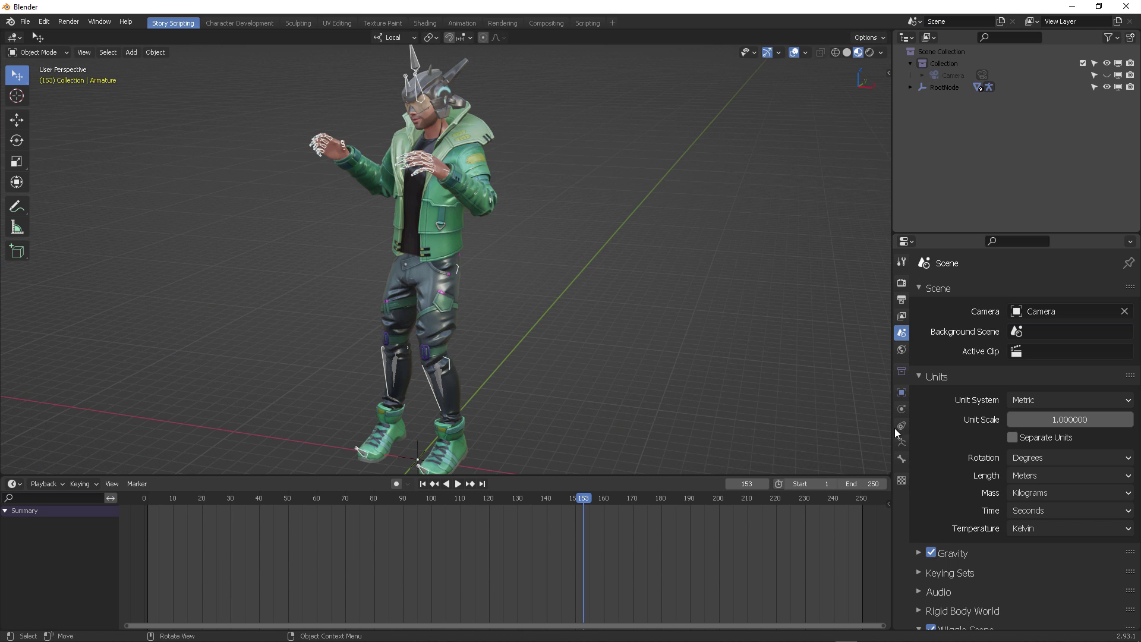
click(901, 443)
click(951, 515)
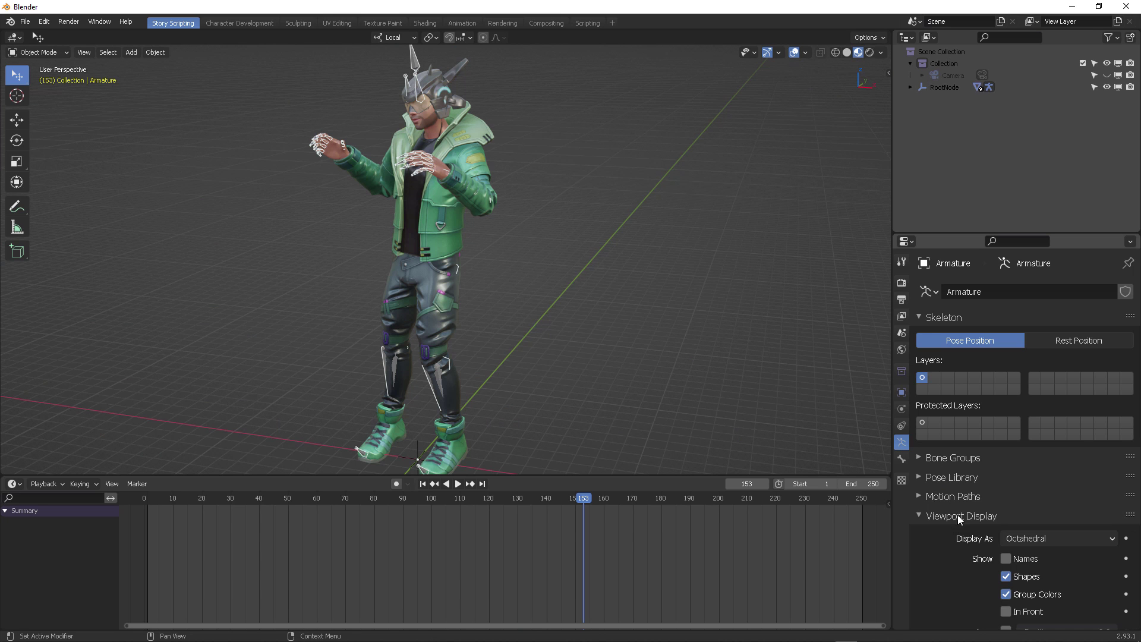
scroll(997, 494, down, 4)
click(1013, 521)
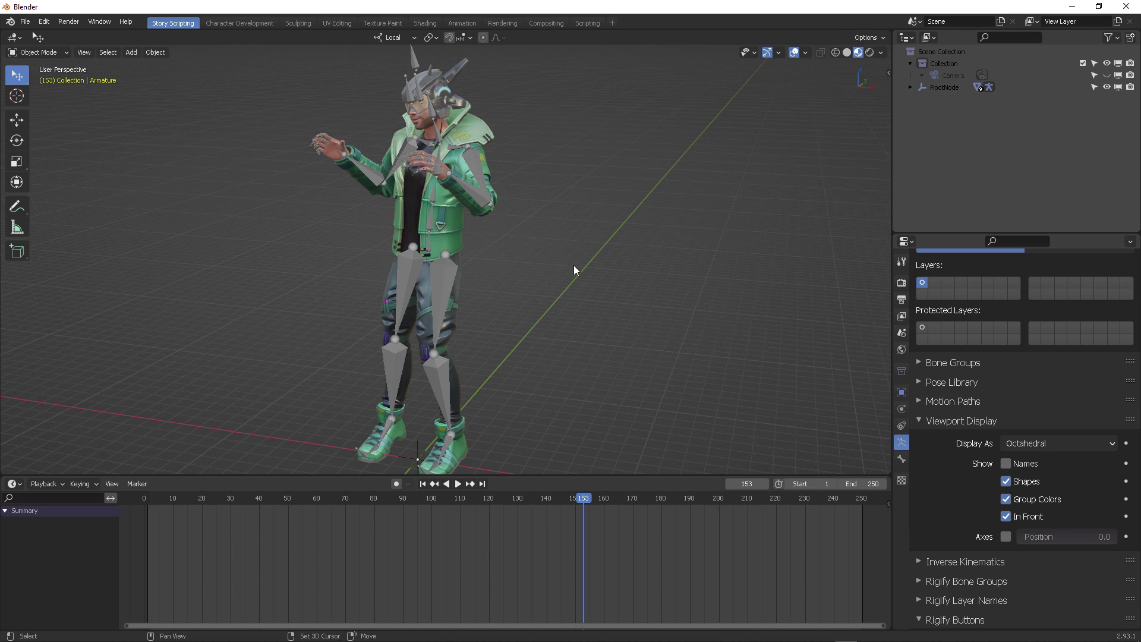
middle_drag(572, 265, 603, 276)
scroll(611, 256, up, 5)
scroll(610, 261, down, 6)
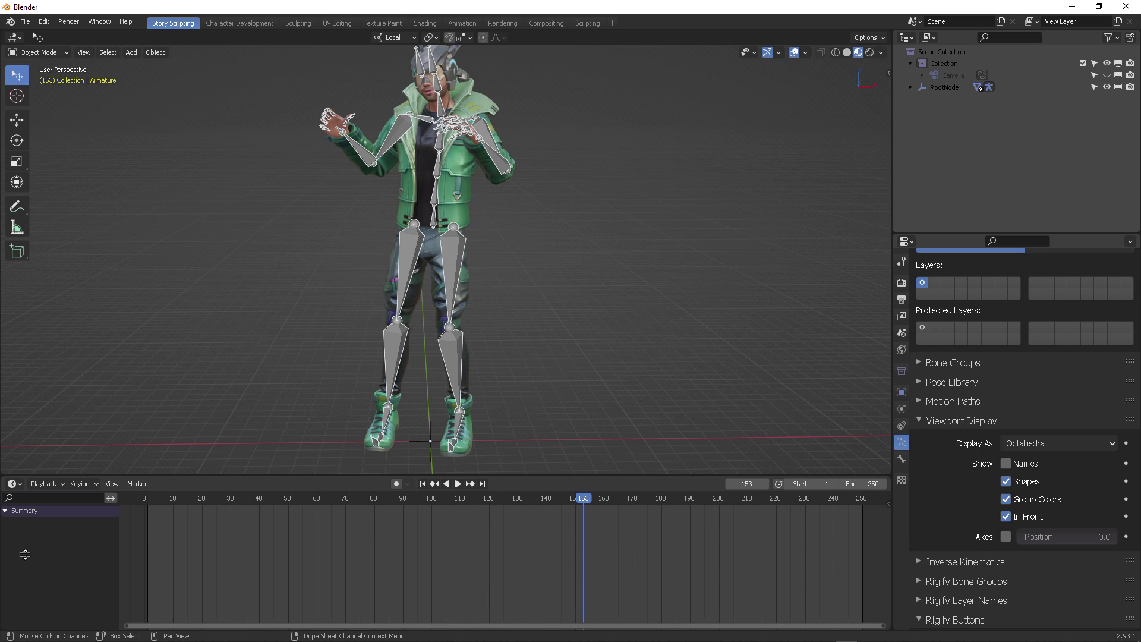
Split the timeline and turn the lower area into a Nonlinear Animation editor.
drag(2, 478, 12, 542)
click(13, 540)
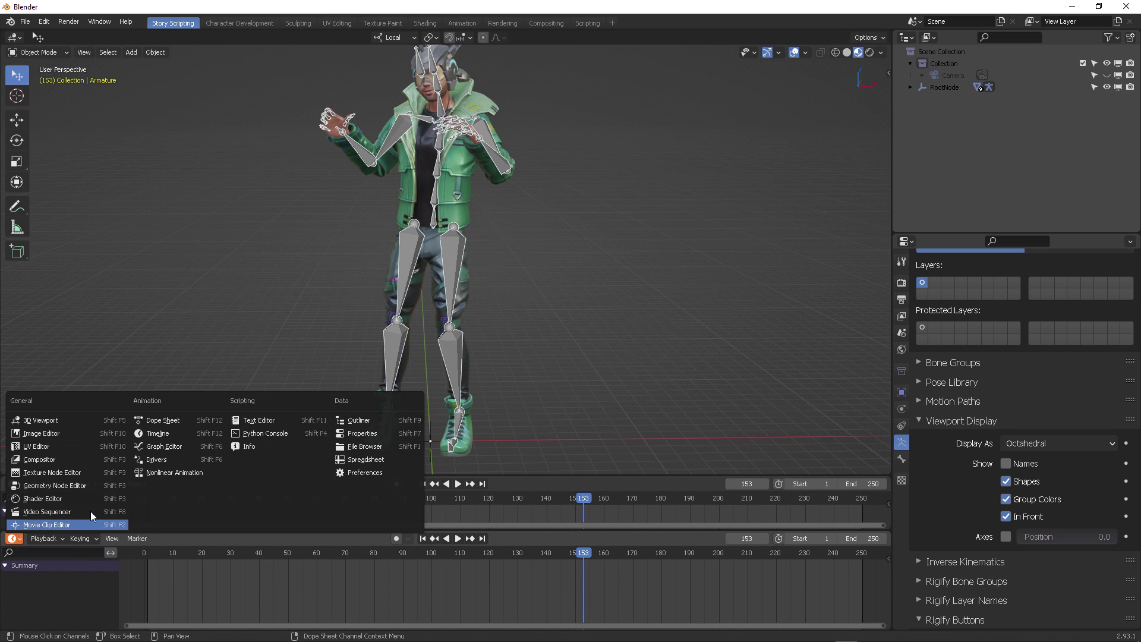
click(209, 472)
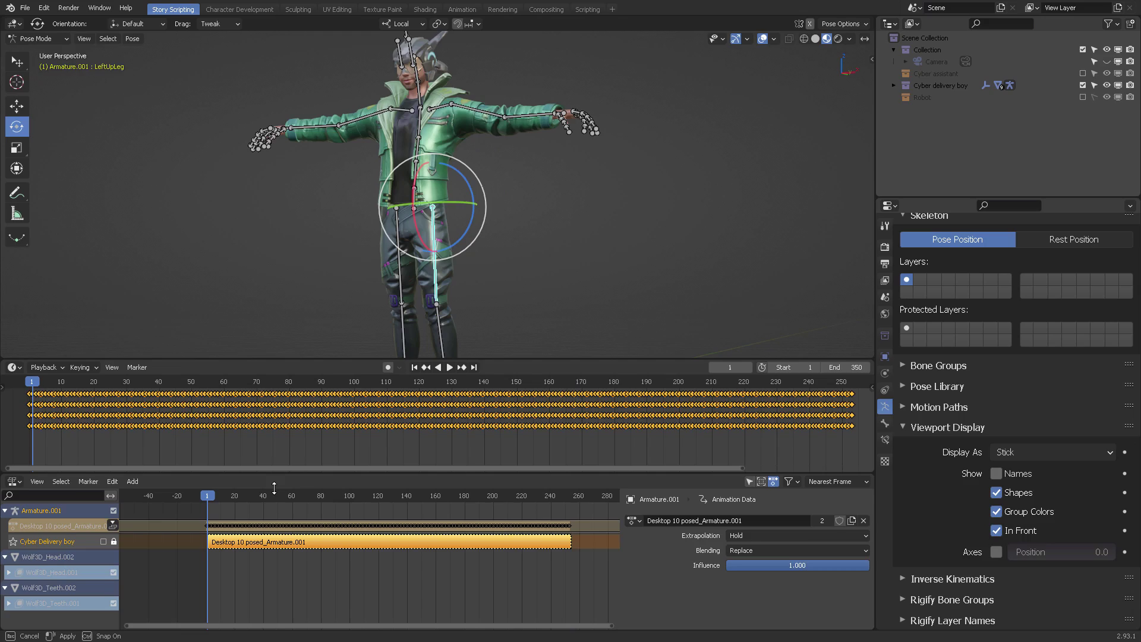
drag(274, 535, 275, 622)
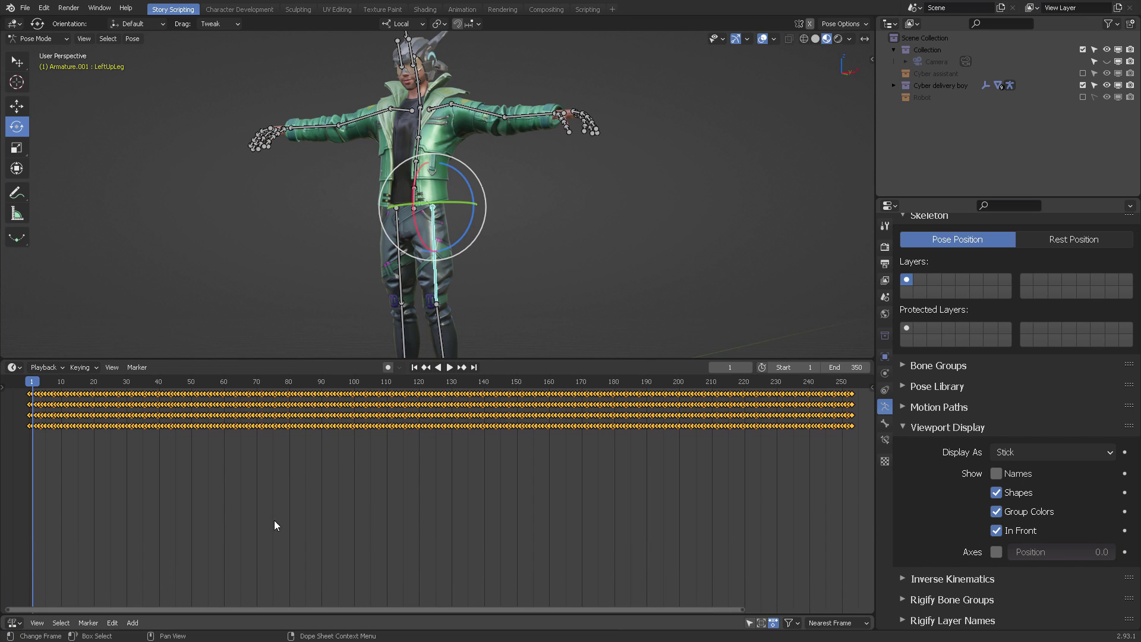
In the Graph Editor, decimate the LeftUpLeg Y Quaternion rotation curve by ratio.
key(ctrl+Tab)
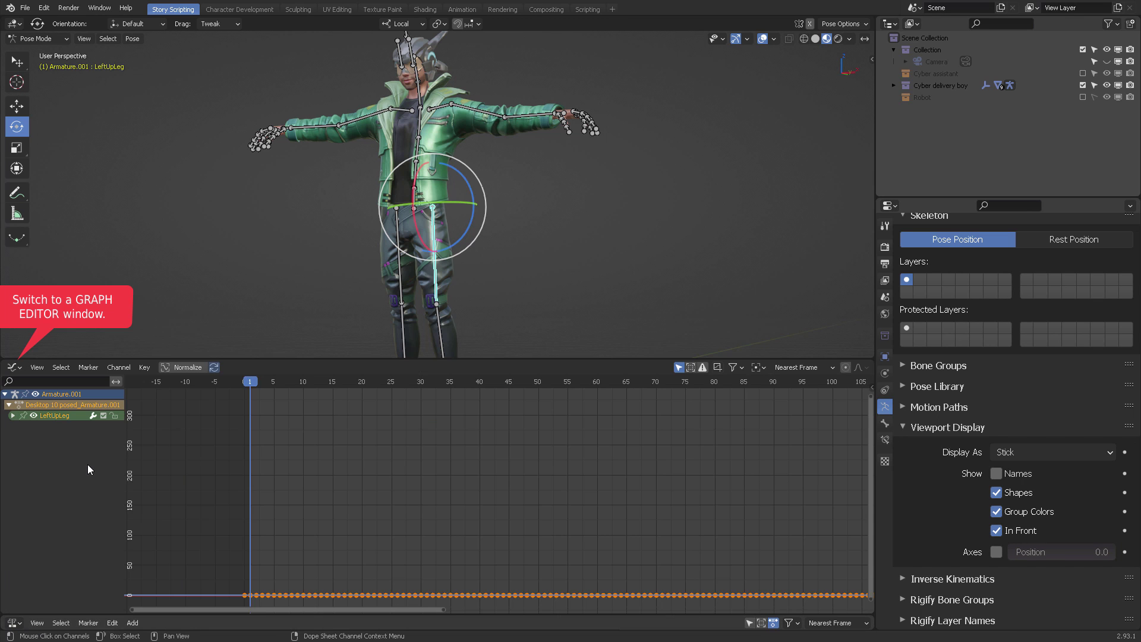
key(Home)
scroll(347, 498, up, 1)
scroll(550, 214, down, 3)
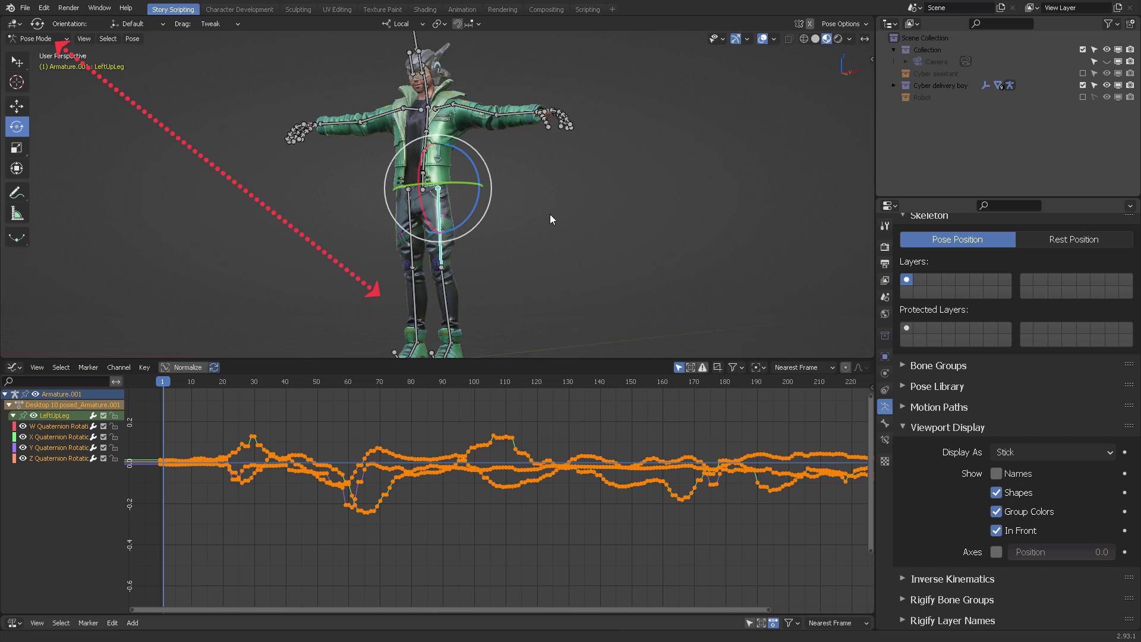
middle_drag(543, 230, 539, 243)
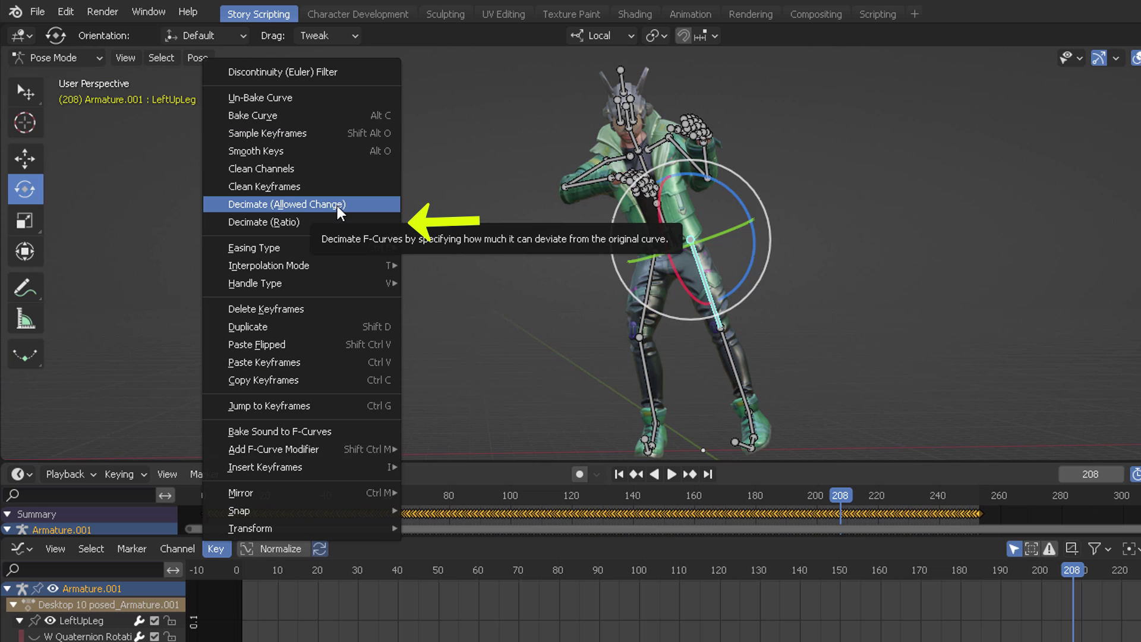
click(305, 221)
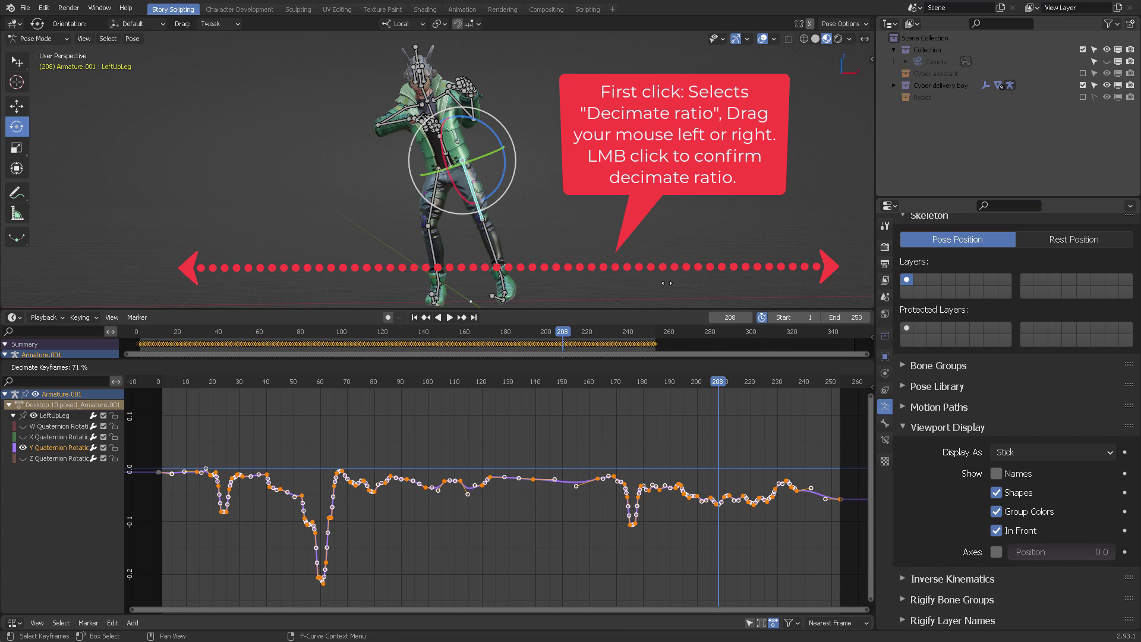
click(673, 283)
Isolate the Z Quaternion channel and decimate it by allowed change with 0.010 max error margin.
click(144, 367)
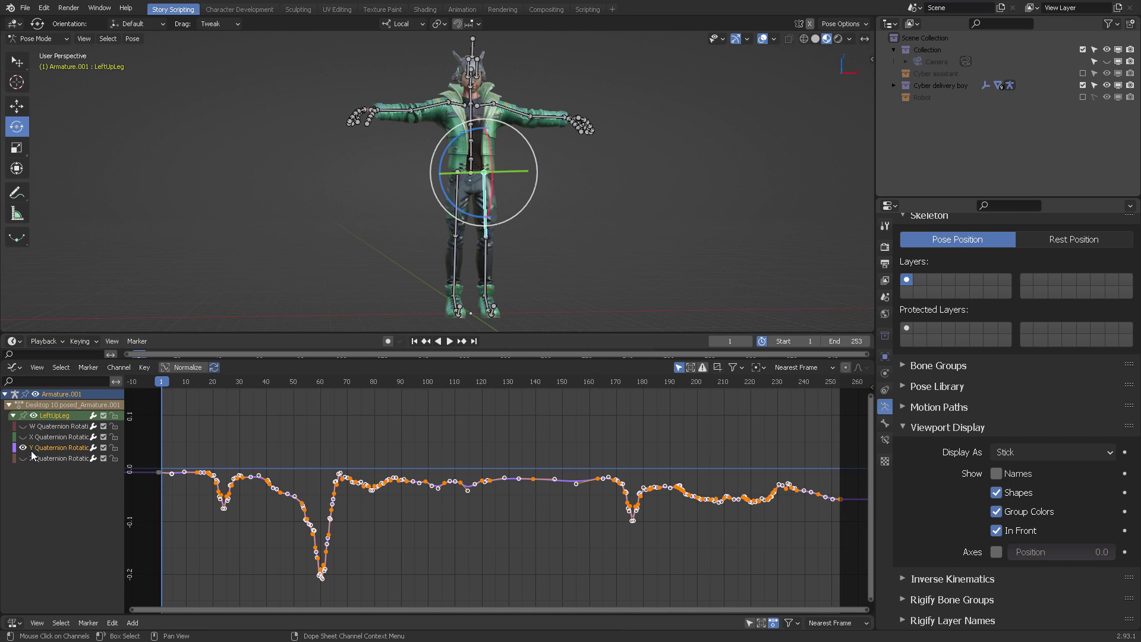
click(28, 572)
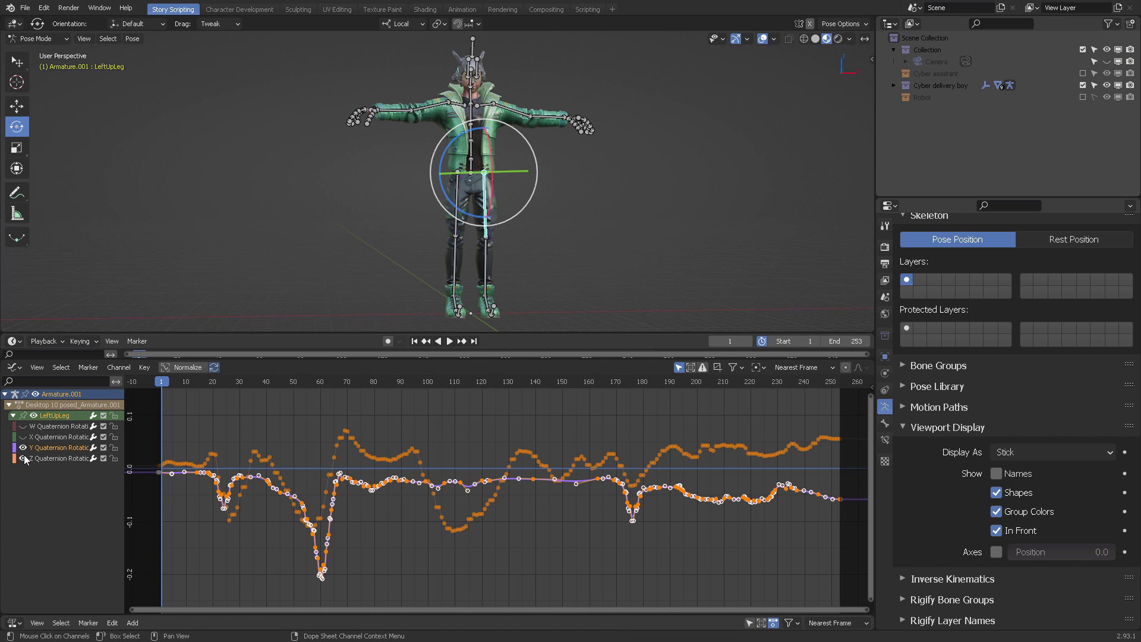
click(23, 447)
click(58, 458)
click(145, 367)
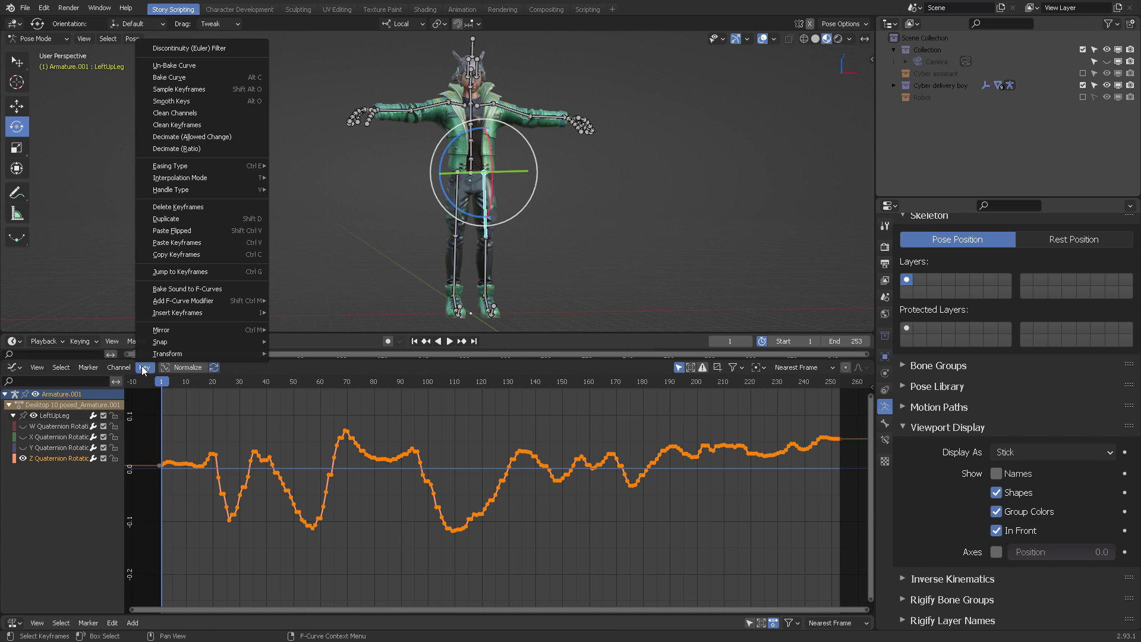
click(202, 138)
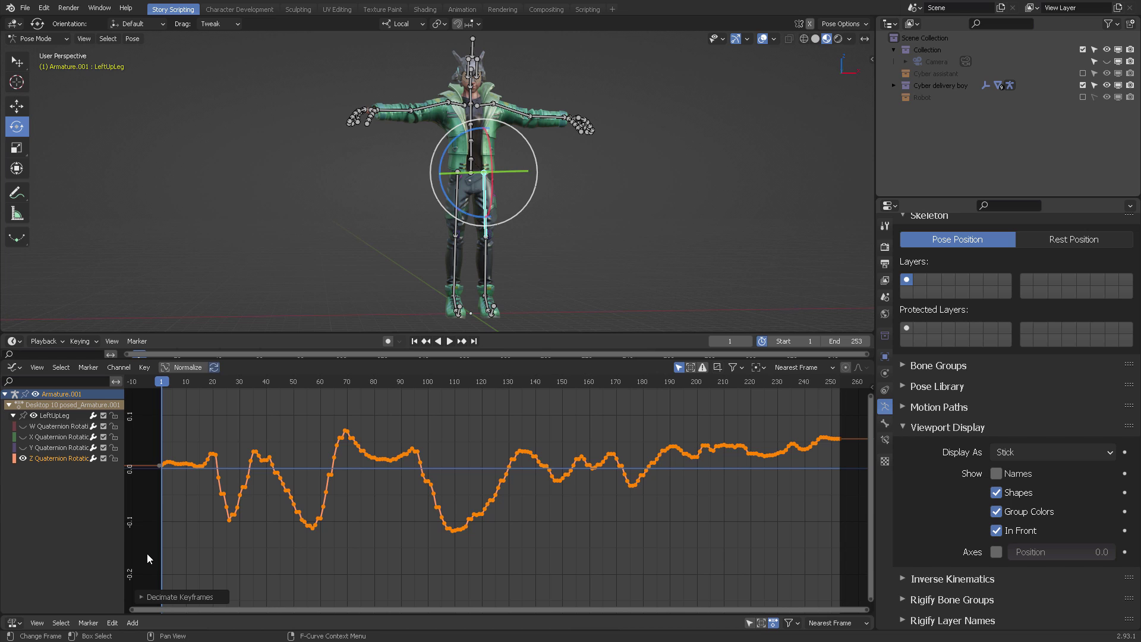
click(147, 597)
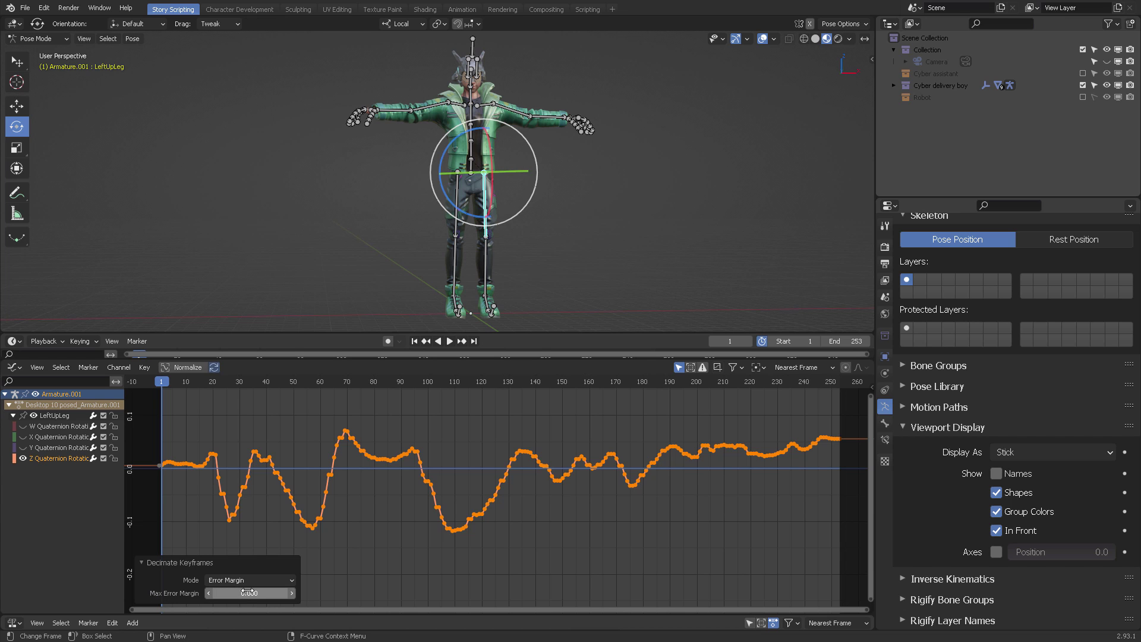
drag(256, 593, 279, 593)
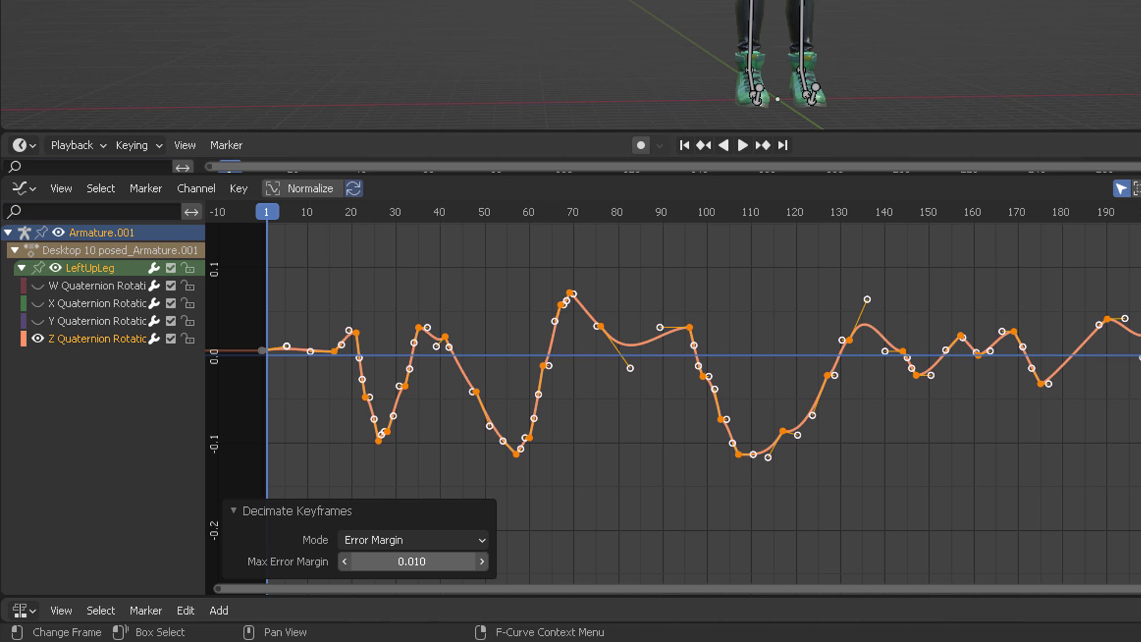
drag(411, 561, 375, 560)
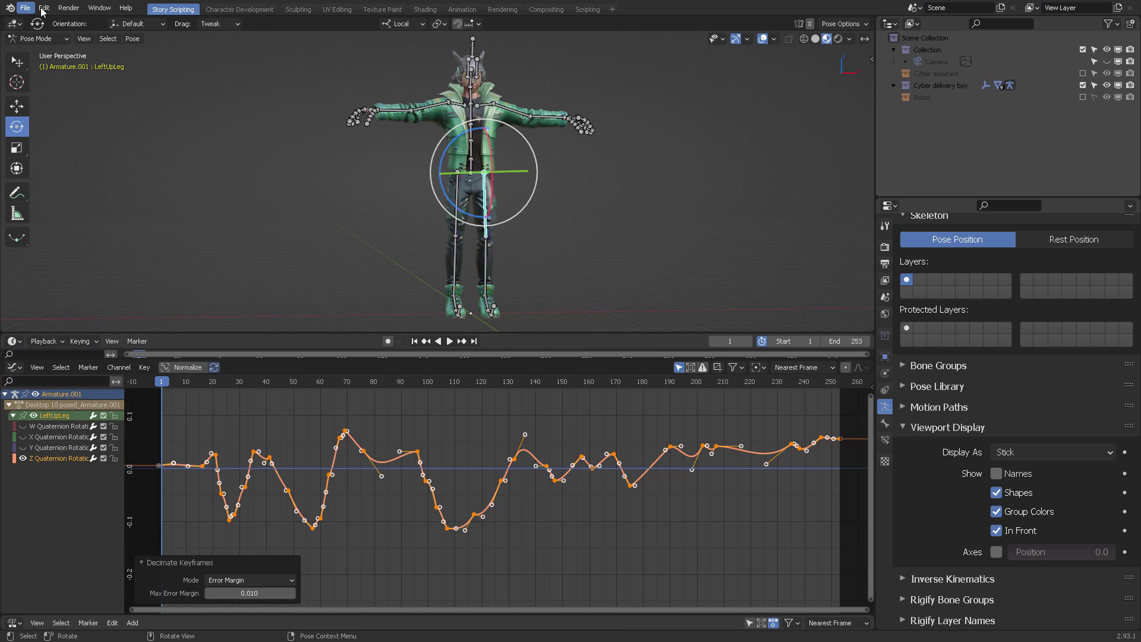
Enable the Simplify Curves+ add-on in Blender's preferences.
click(44, 7)
click(65, 189)
text(curve)
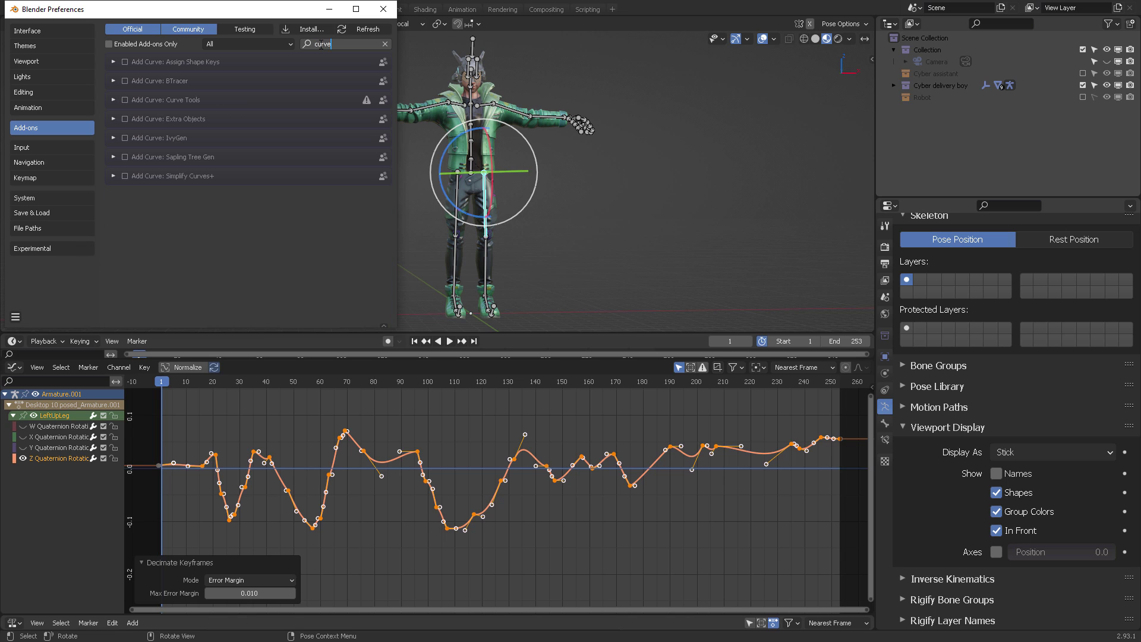
click(113, 176)
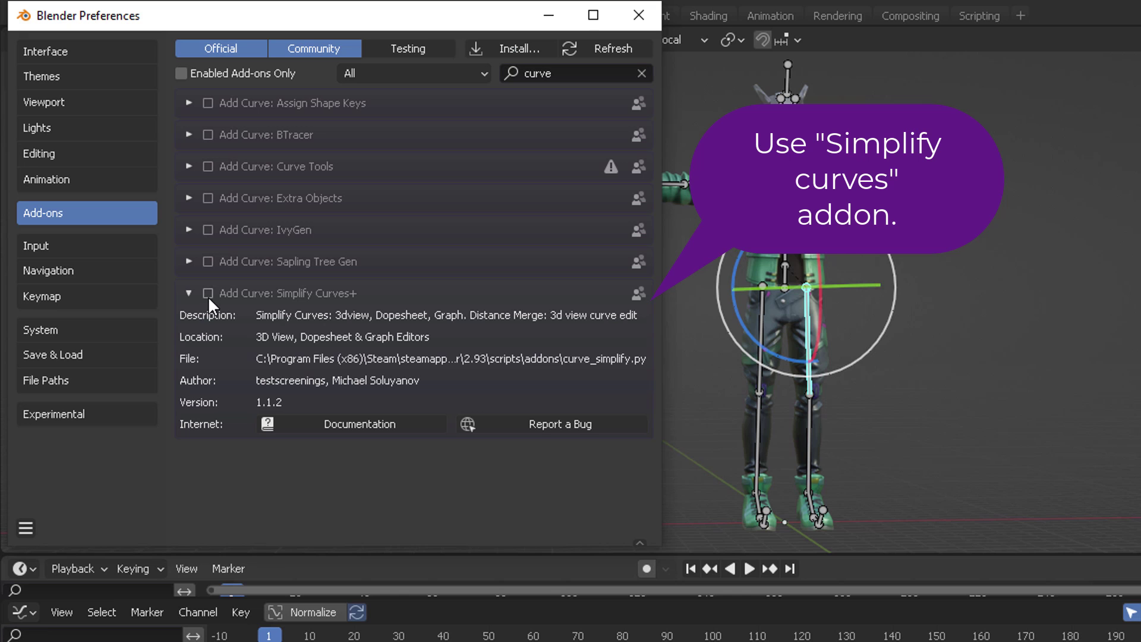
click(208, 294)
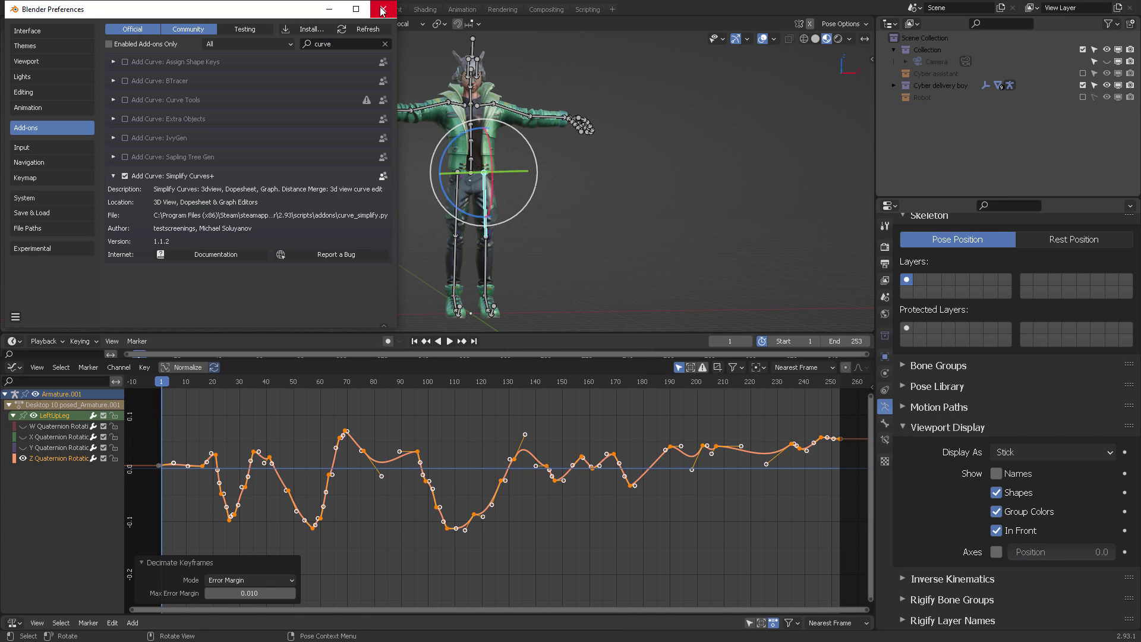
click(381, 9)
Run Simplify F-Curves on the LeftUpLeg curve with error raised to 0.031.
key(F3)
text(simplif)
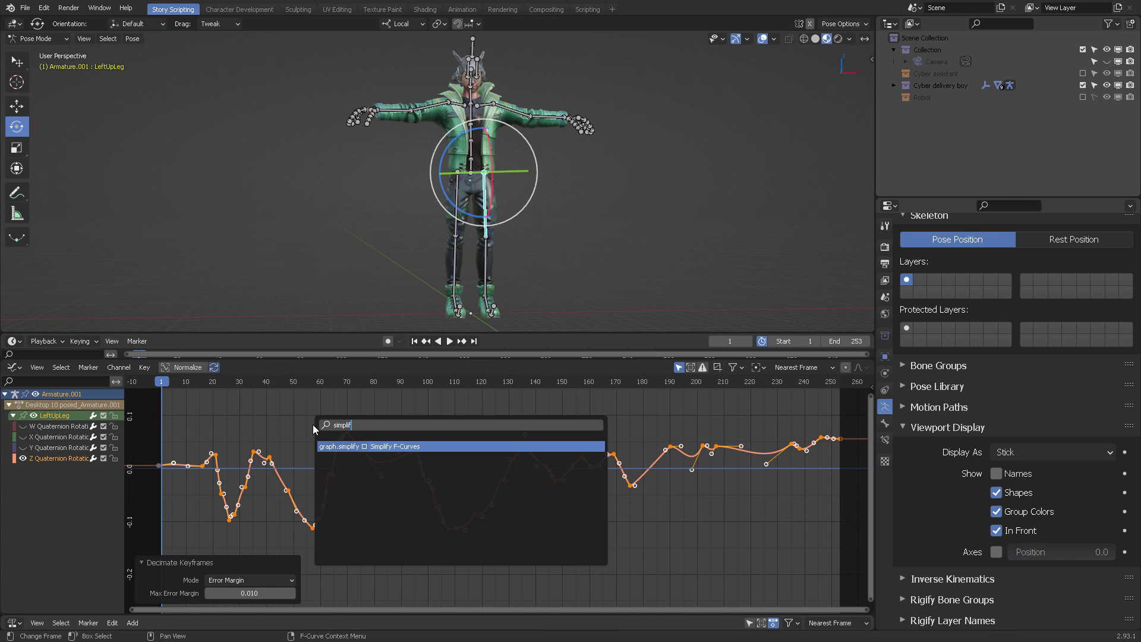
click(456, 446)
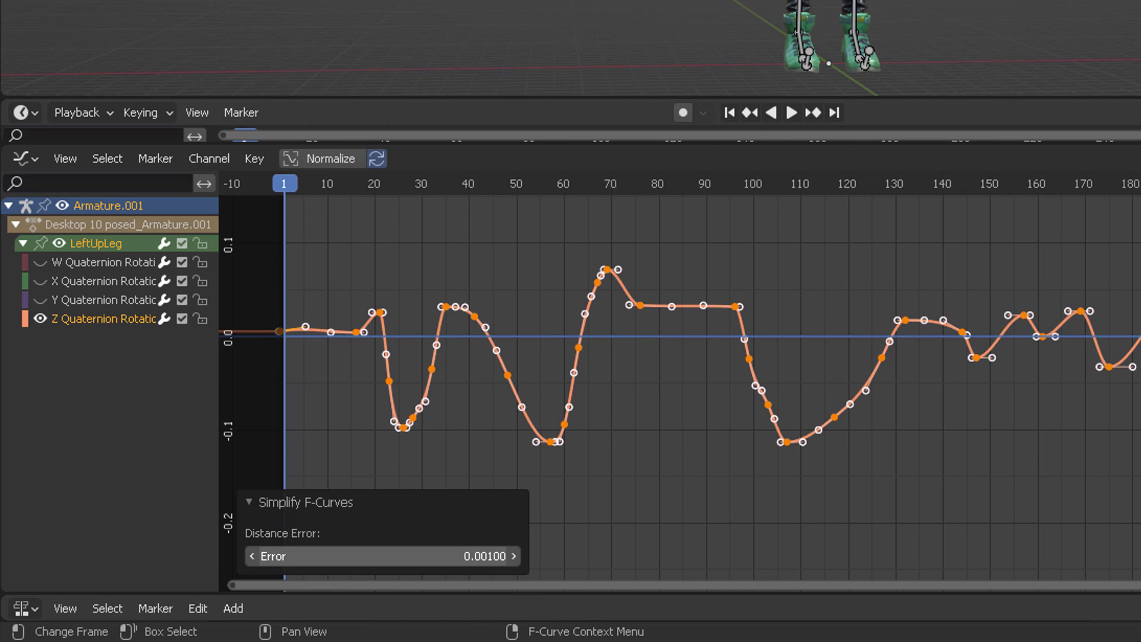
drag(380, 555, 416, 555)
click(443, 564)
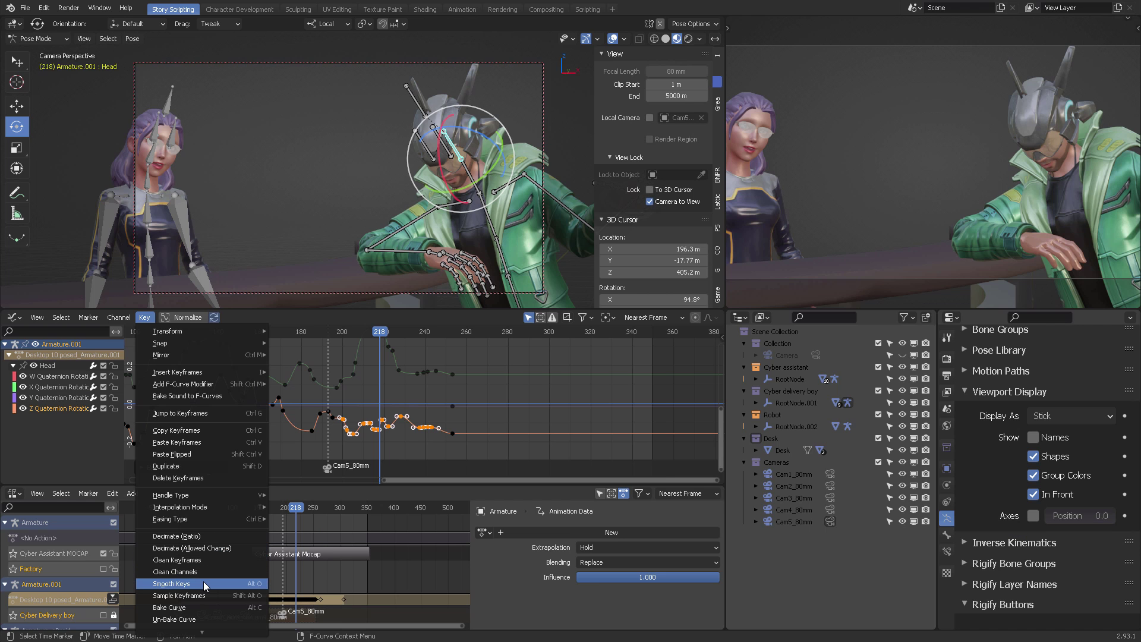
click(204, 581)
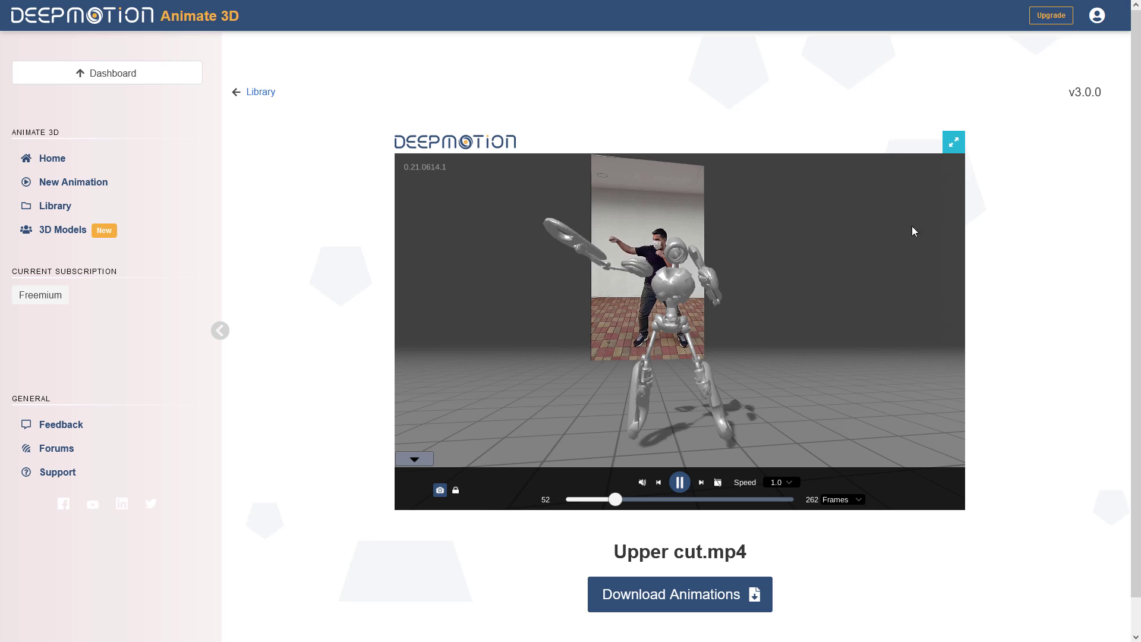
Pause the Upper cut preview and bring up its download options.
click(680, 485)
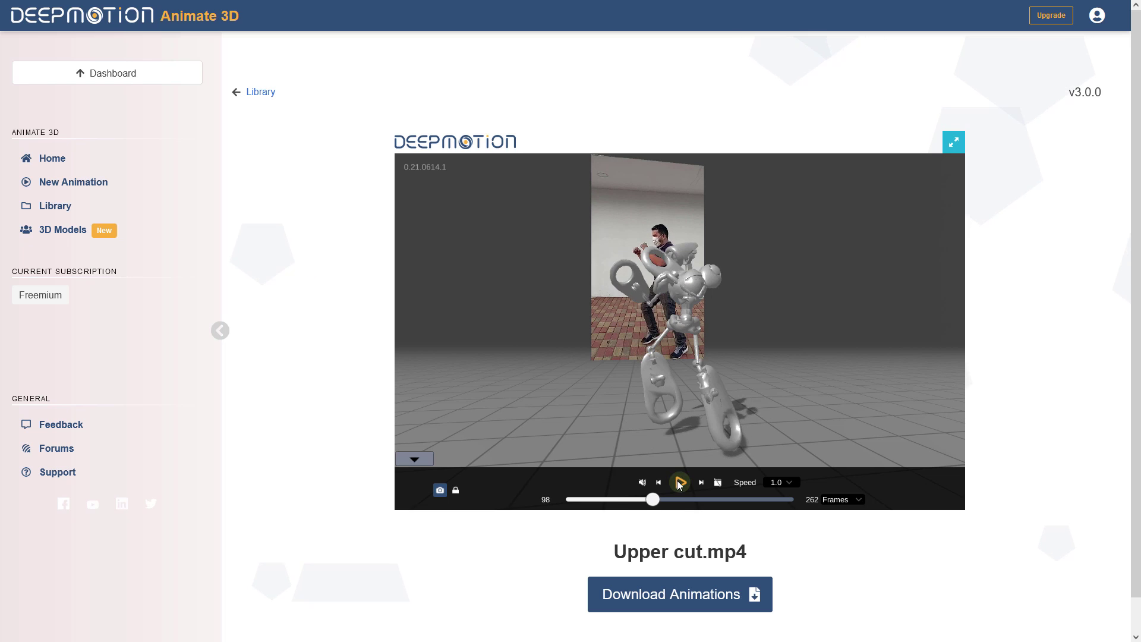
click(681, 595)
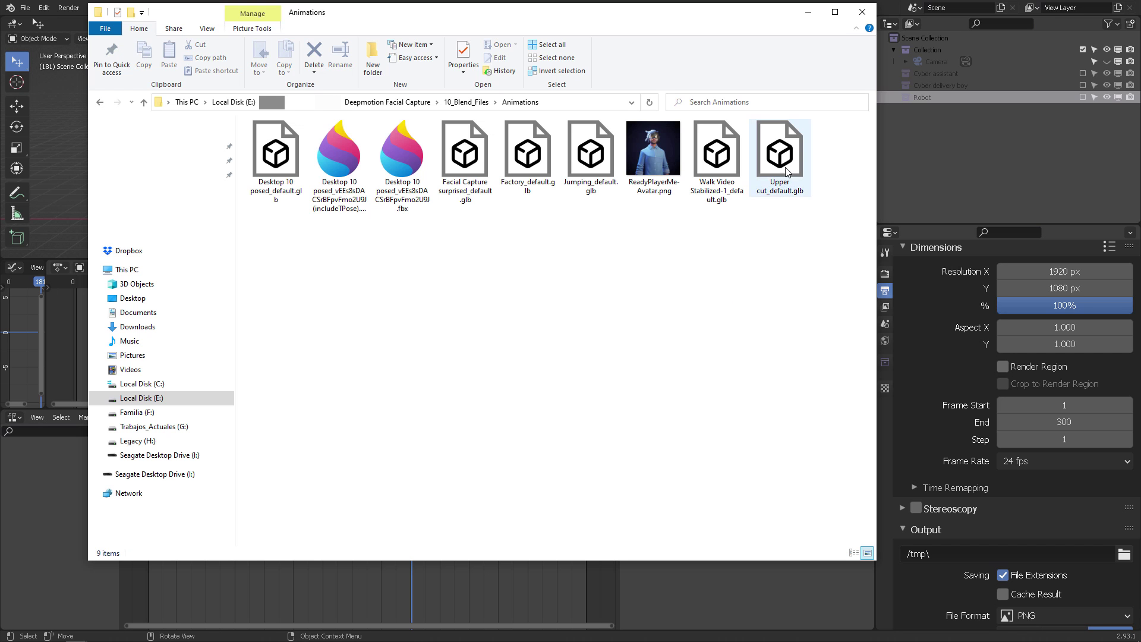
Import Upper cut_default.glb into Blender as glTF 2.0.
click(10, 7)
click(25, 8)
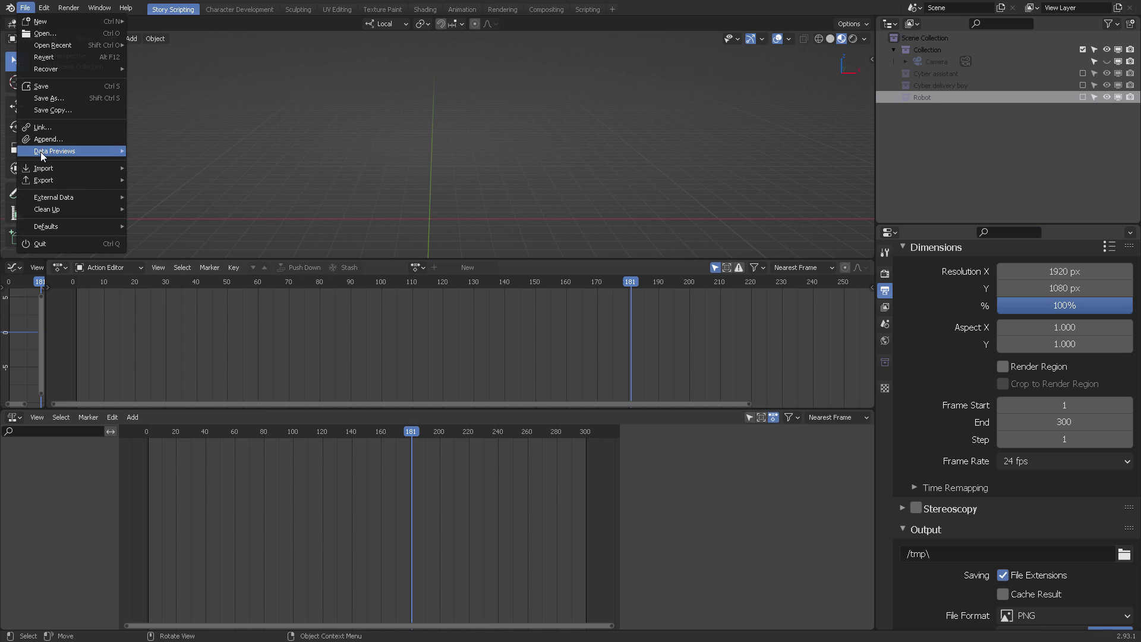
mouse_move(45, 168)
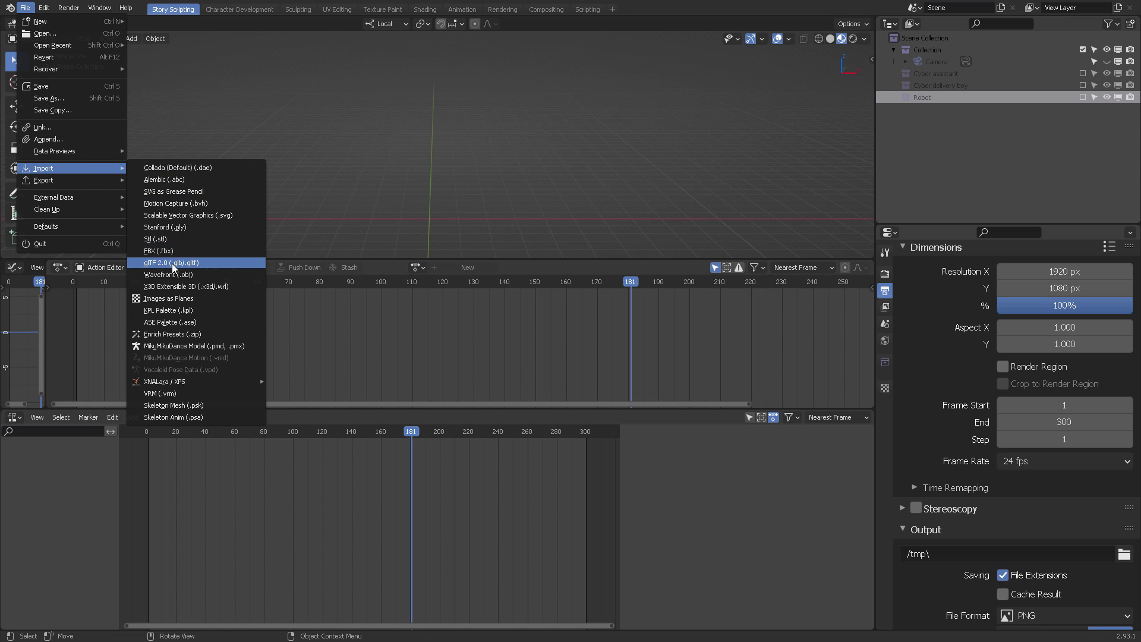
click(202, 263)
click(278, 74)
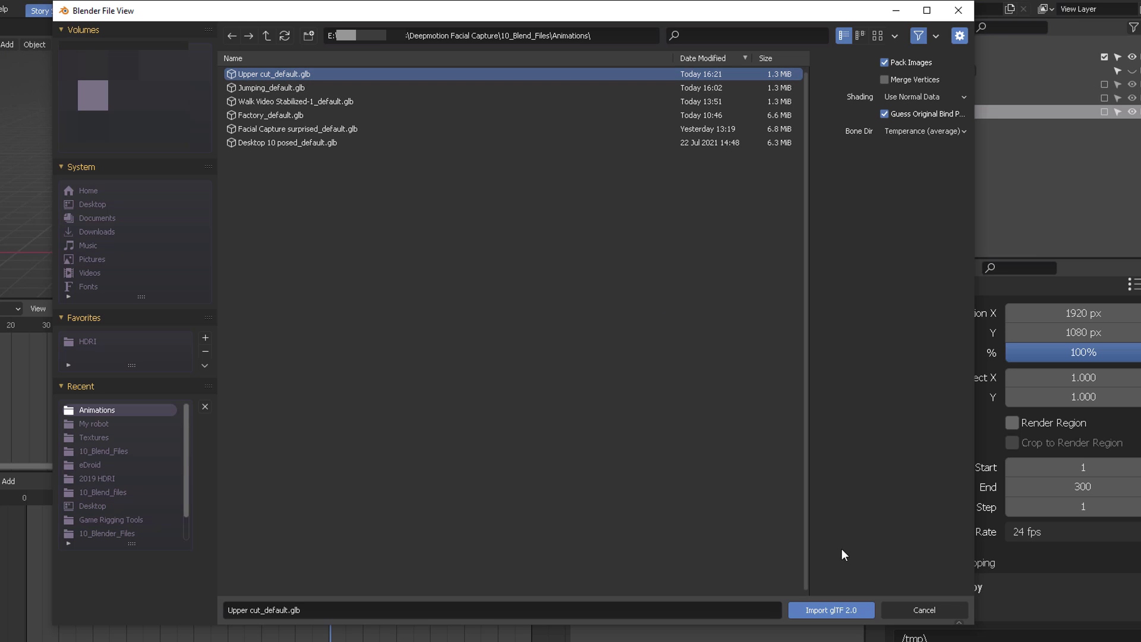
click(836, 608)
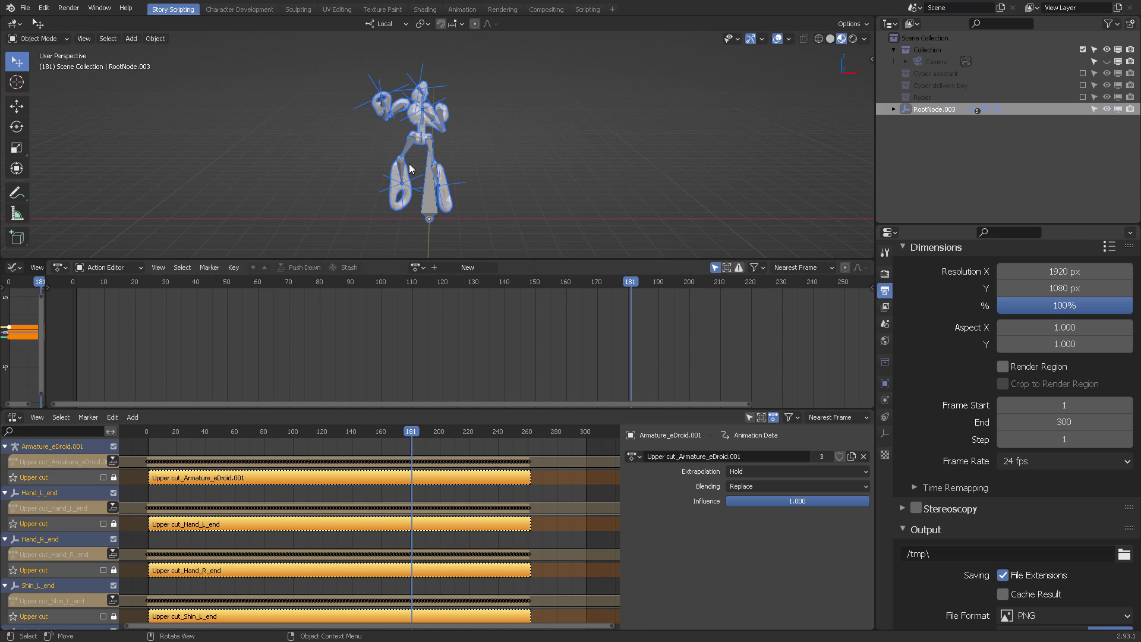
Rename the imported action to Robot UpperCut 1-260 and give it a fake user.
click(486, 132)
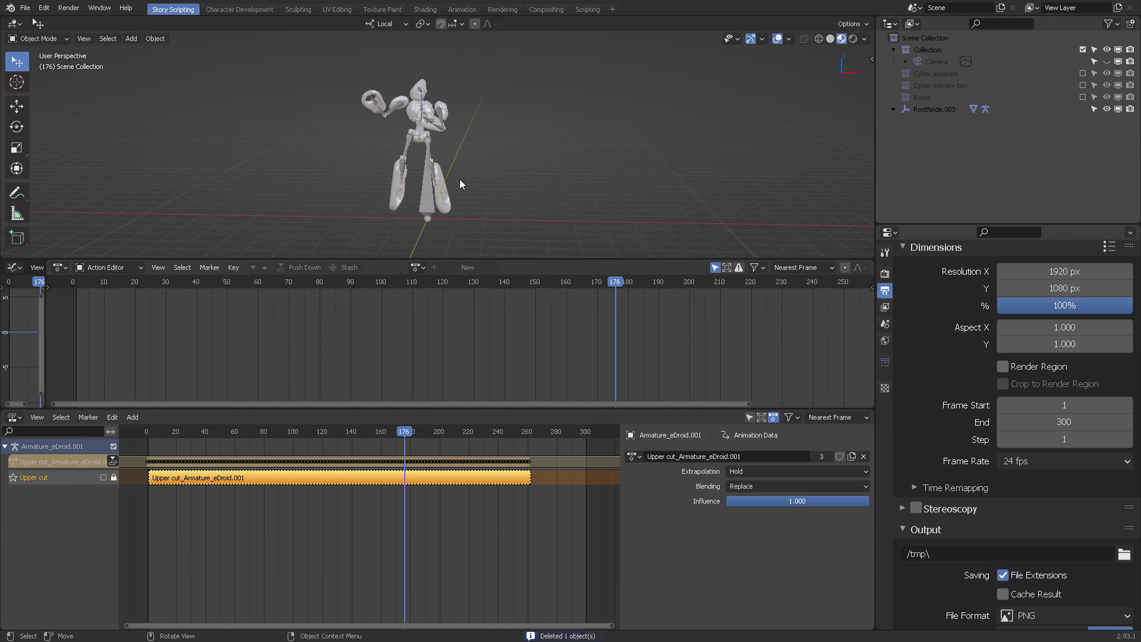
key(ctrl+Tab)
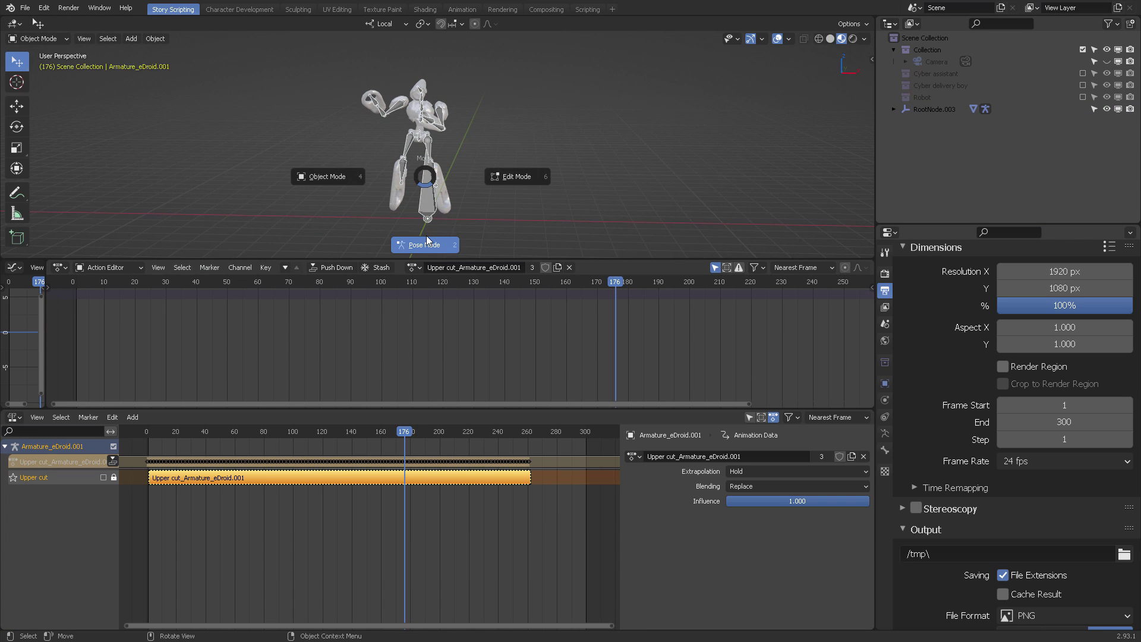
key(a)
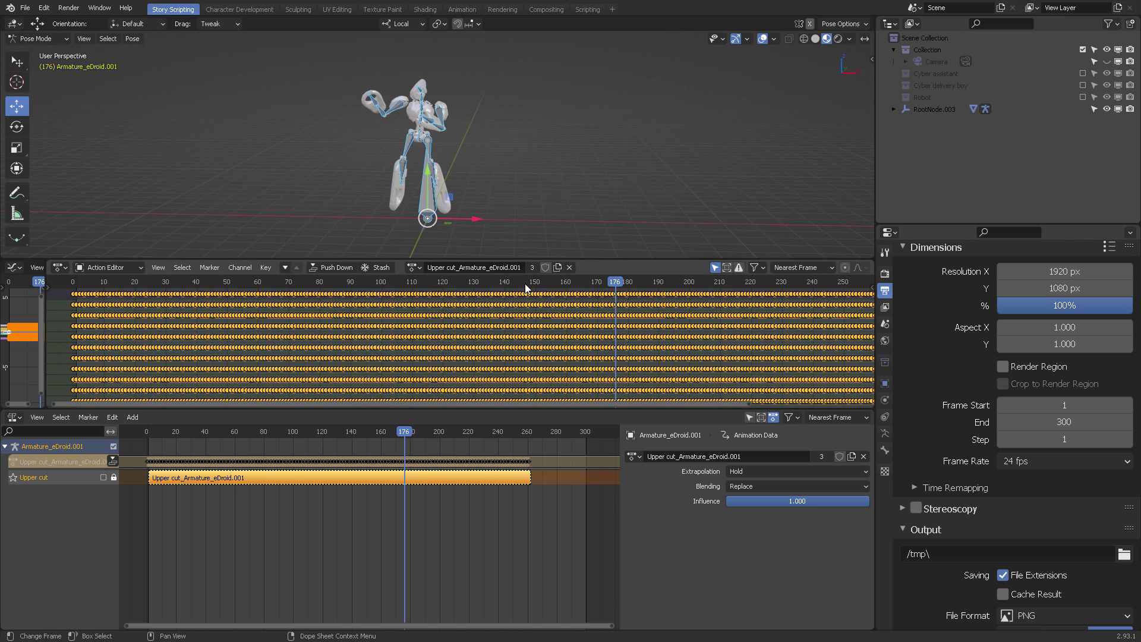
drag(404, 432, 361, 430)
double_click(493, 267)
text(Robot UpperCut 1-260)
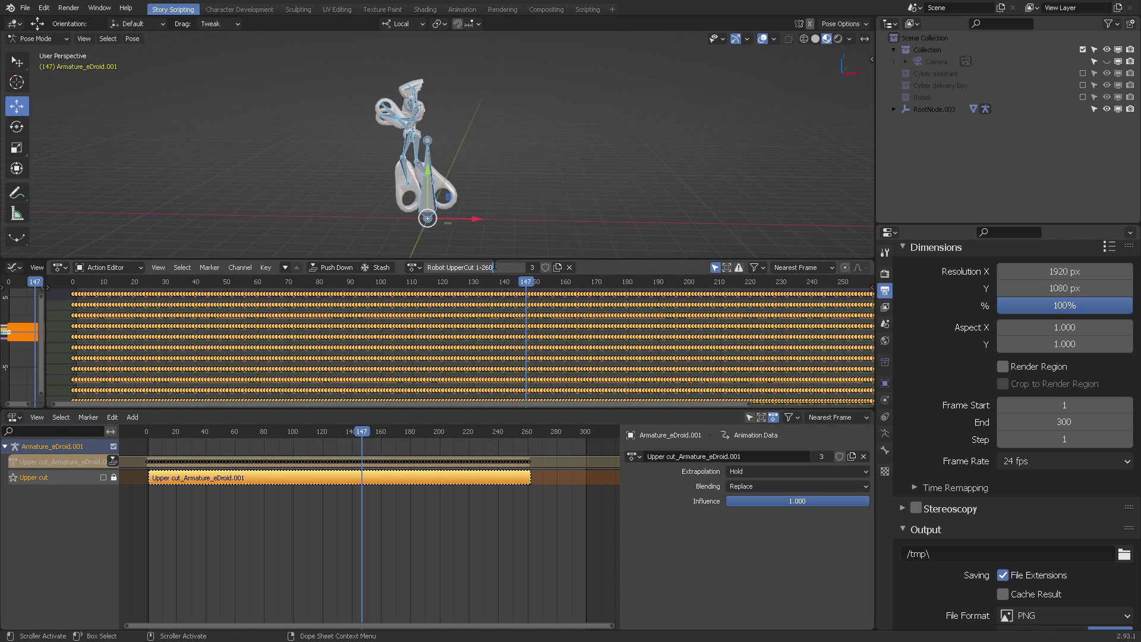
key(Return)
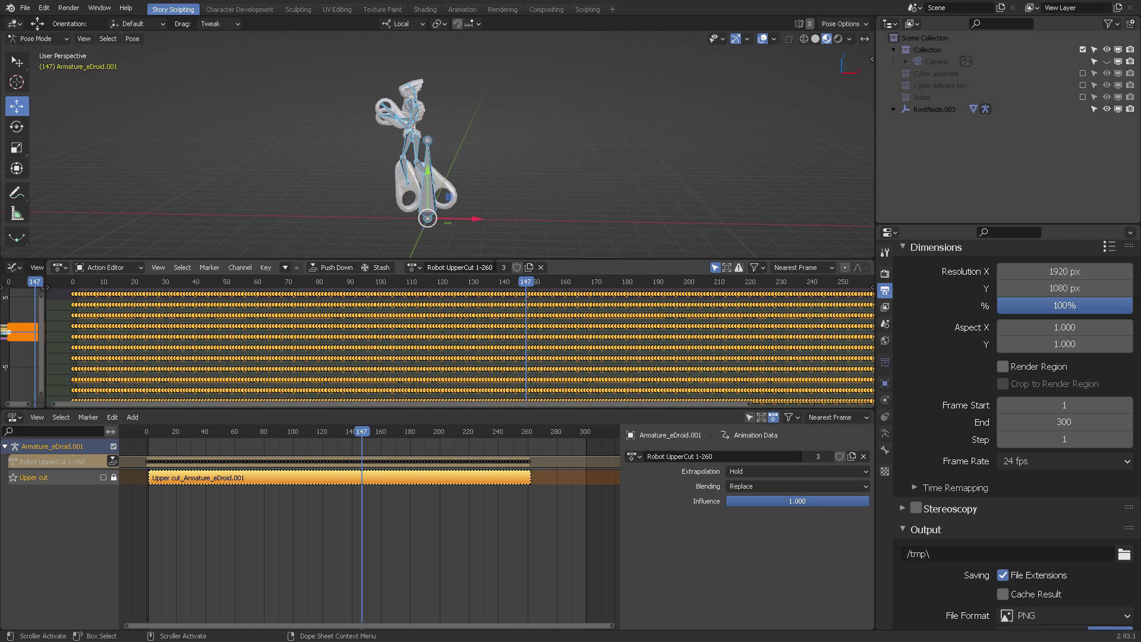
click(839, 457)
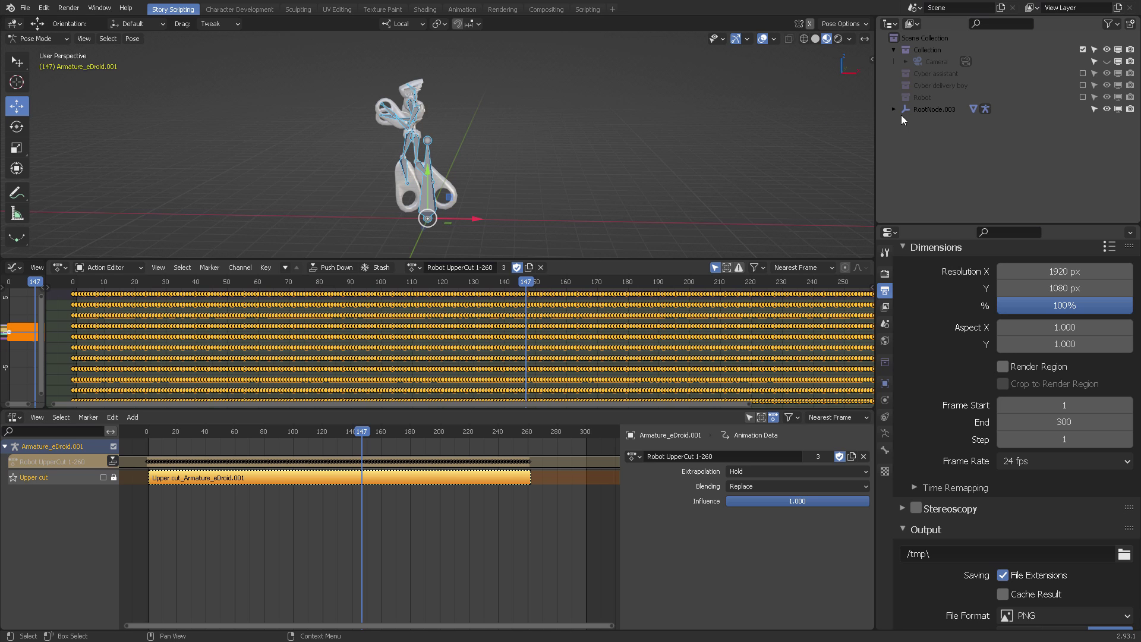
Delete the imported RootNode.003 hierarchy.
click(928, 109)
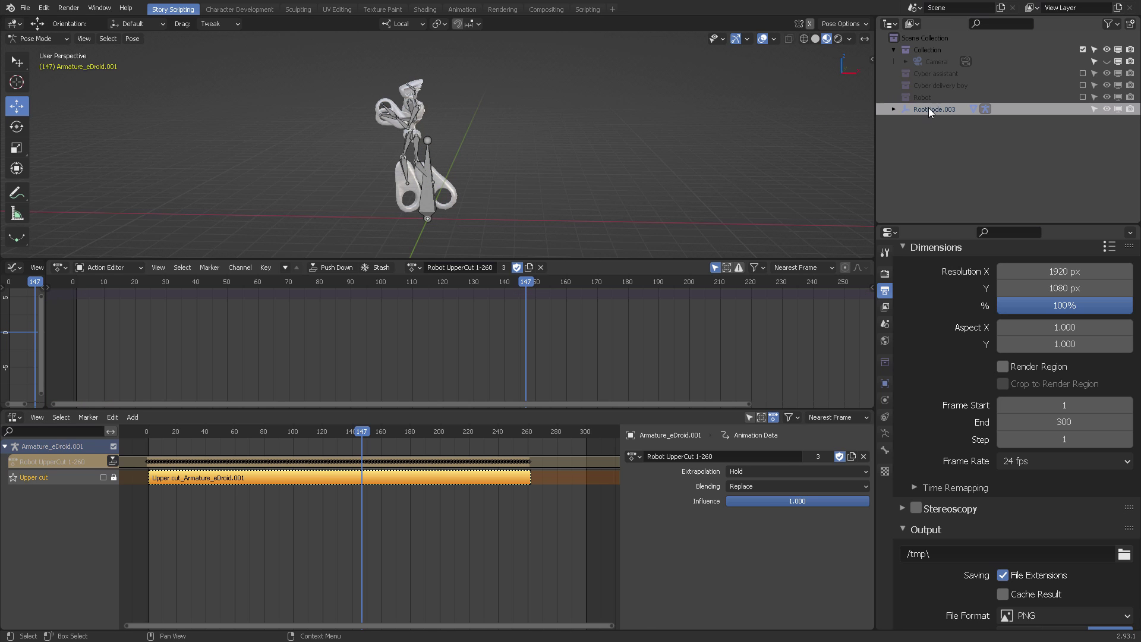
right_click(928, 108)
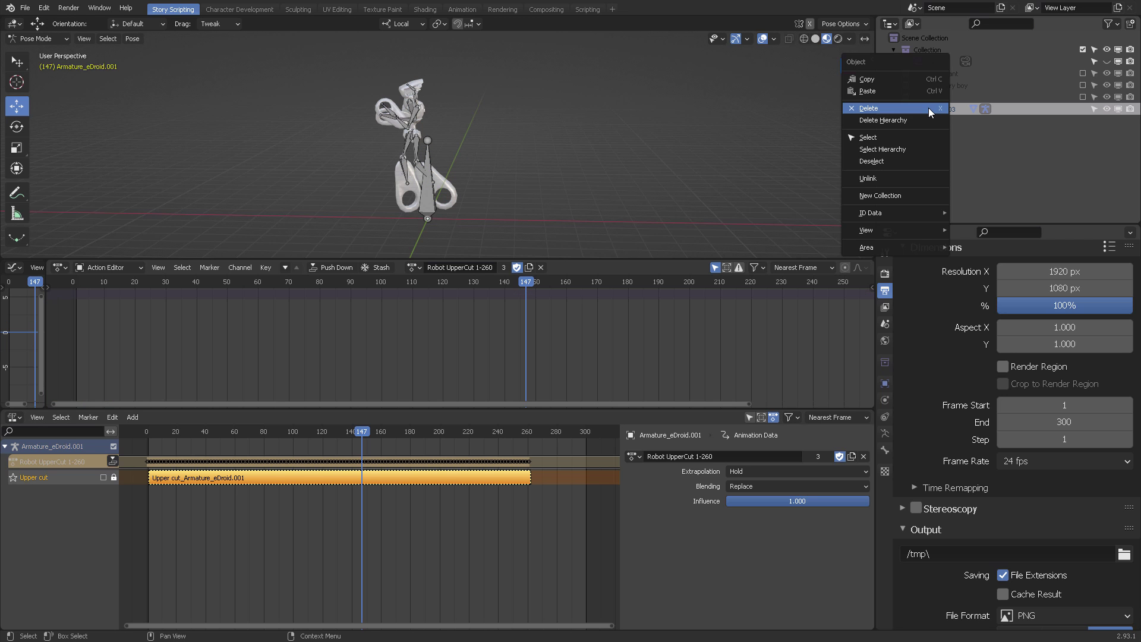
click(893, 121)
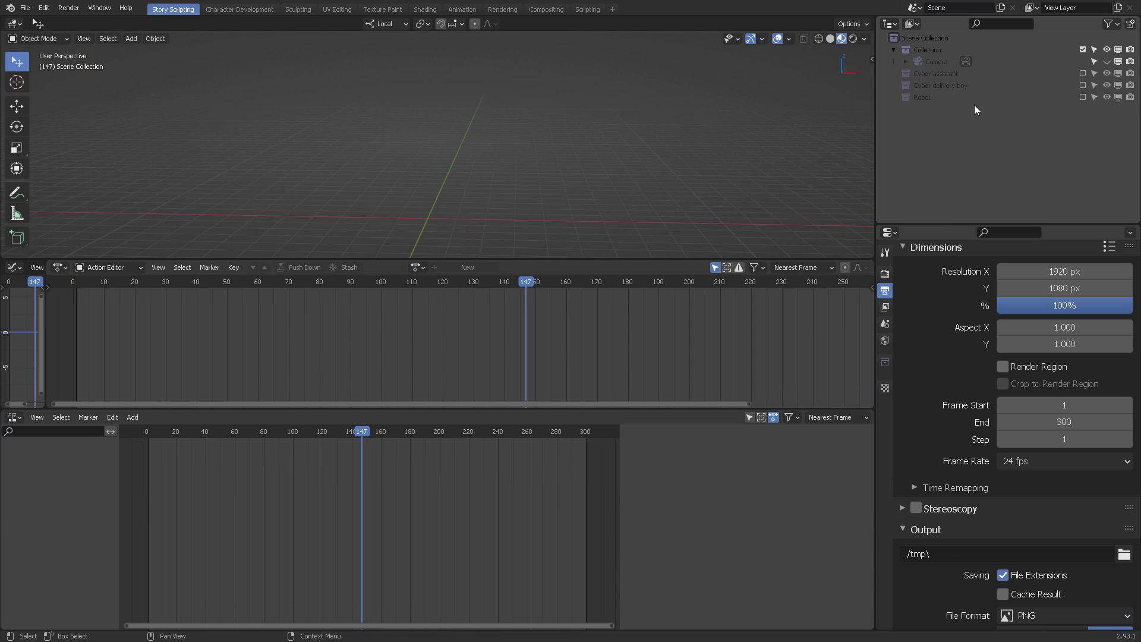
Re-include and select the Robot collection.
click(1081, 97)
click(936, 97)
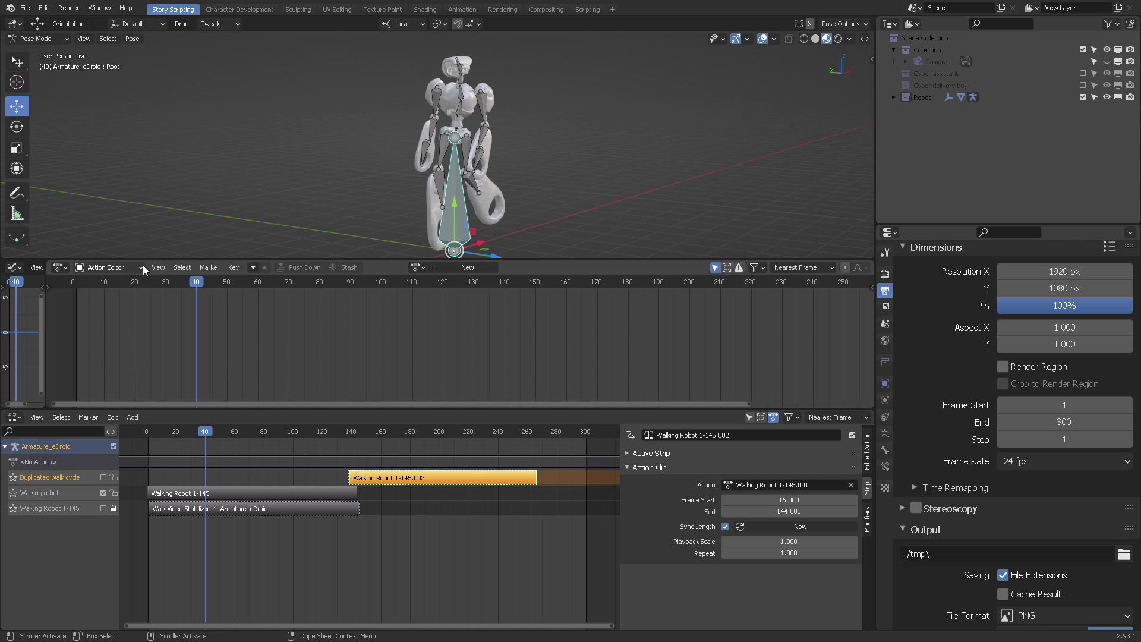
click(142, 268)
click(107, 294)
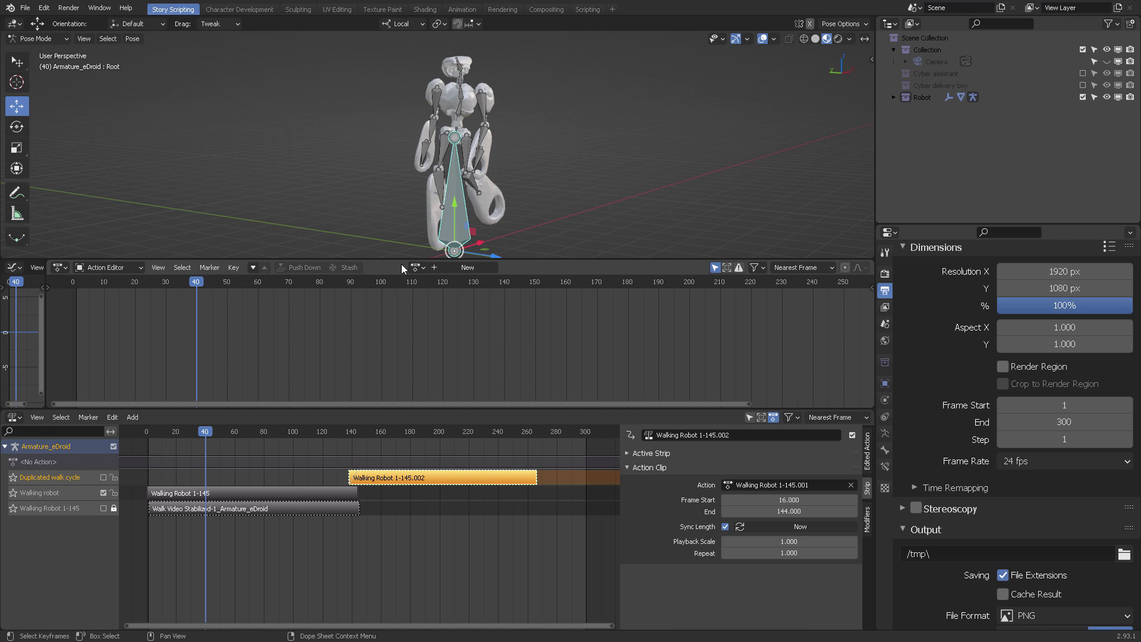
Push down JumpingRobot 1-275 into an NLA track named Jumping Robot.
click(417, 268)
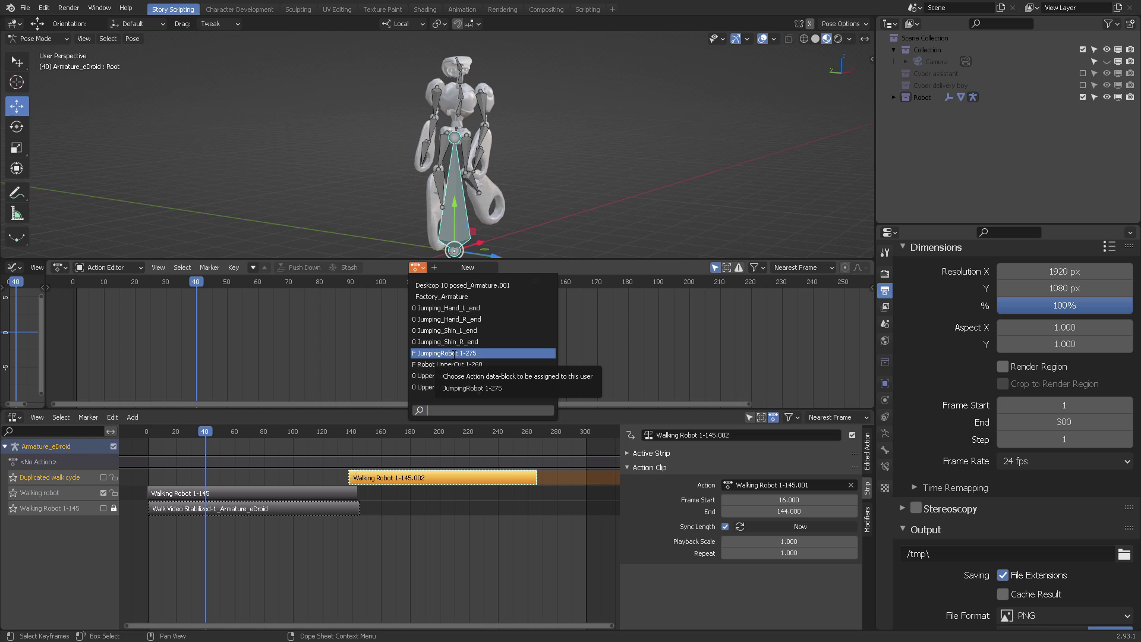
click(455, 353)
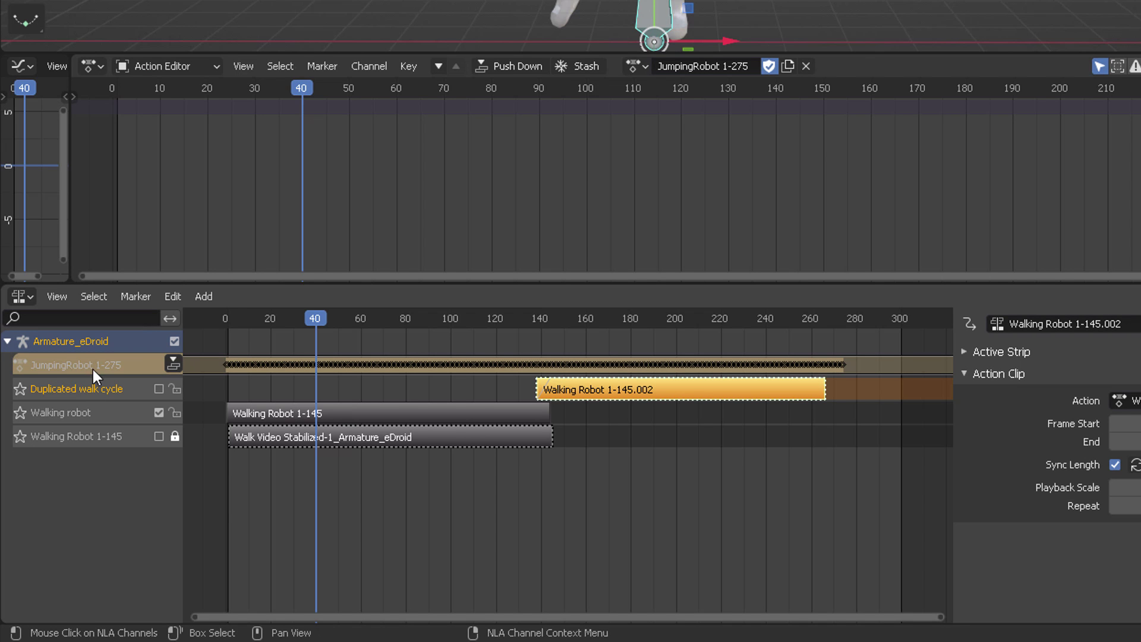
click(228, 322)
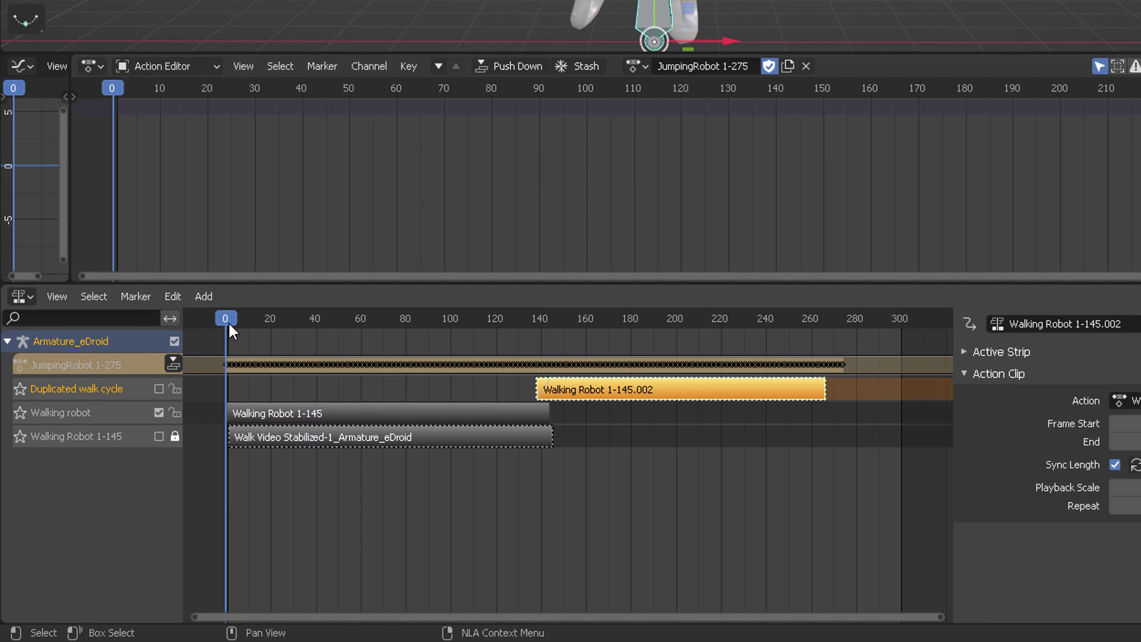
click(173, 365)
double_click(74, 388)
text(Jumping Robot)
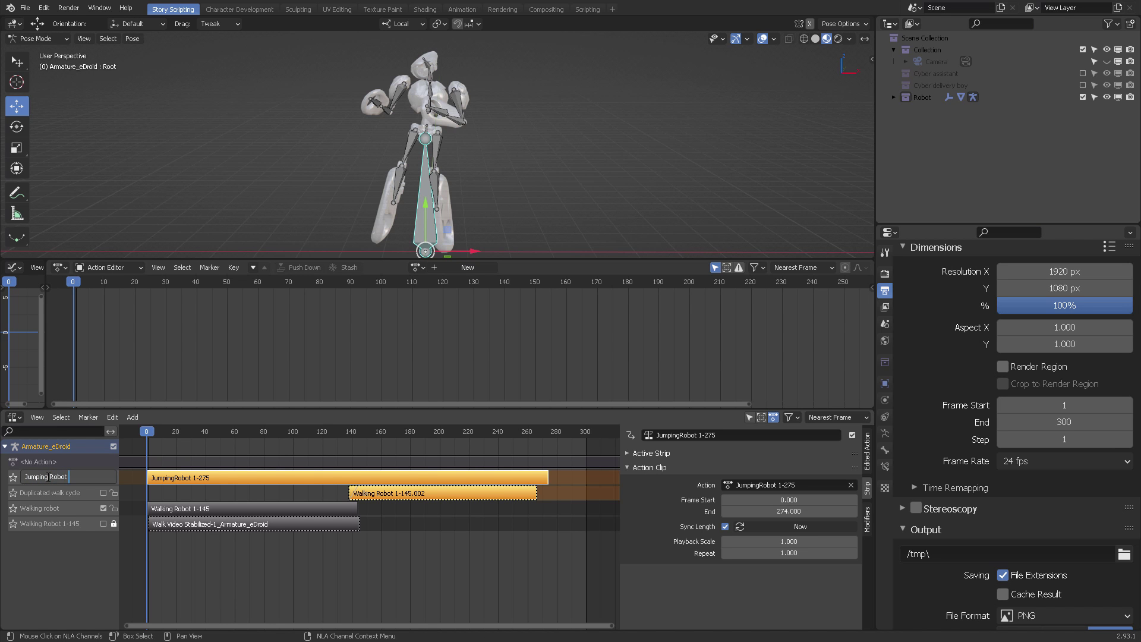
Assign Robot UpperCut 1-260 and push it down into a new NLA track.
click(418, 267)
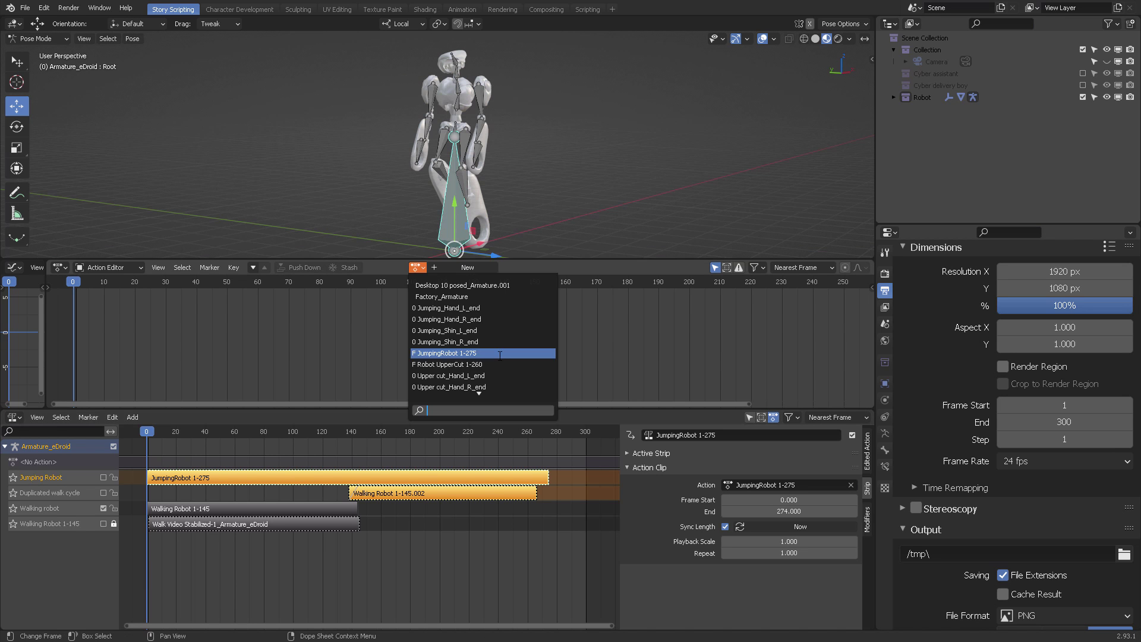
click(468, 364)
mouse_move(153, 433)
mouse_down()
mouse_move(337, 433)
mouse_move(162, 432)
mouse_up()
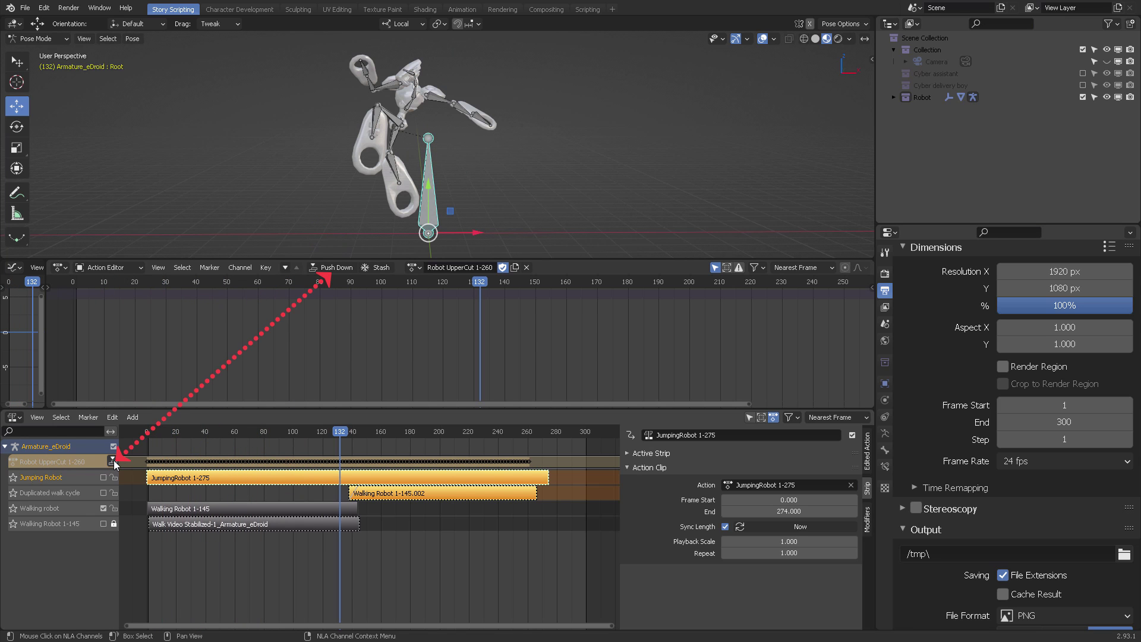
click(113, 461)
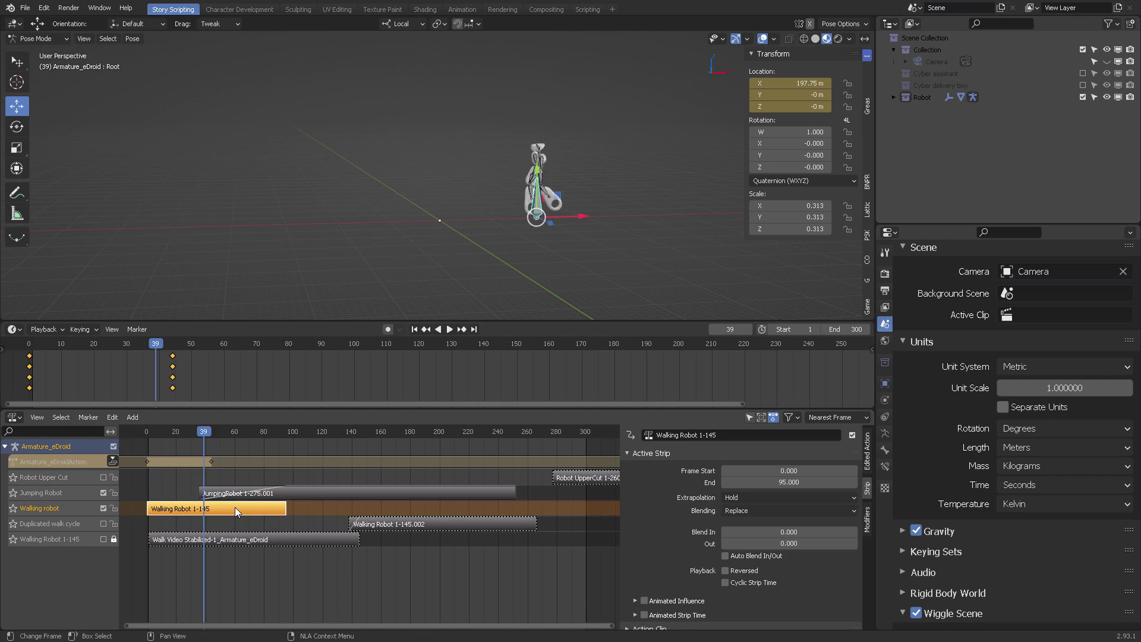
Keyframe the robot root's location and select the Robot UpperCut strip to shift it to frame 126.
key(i)
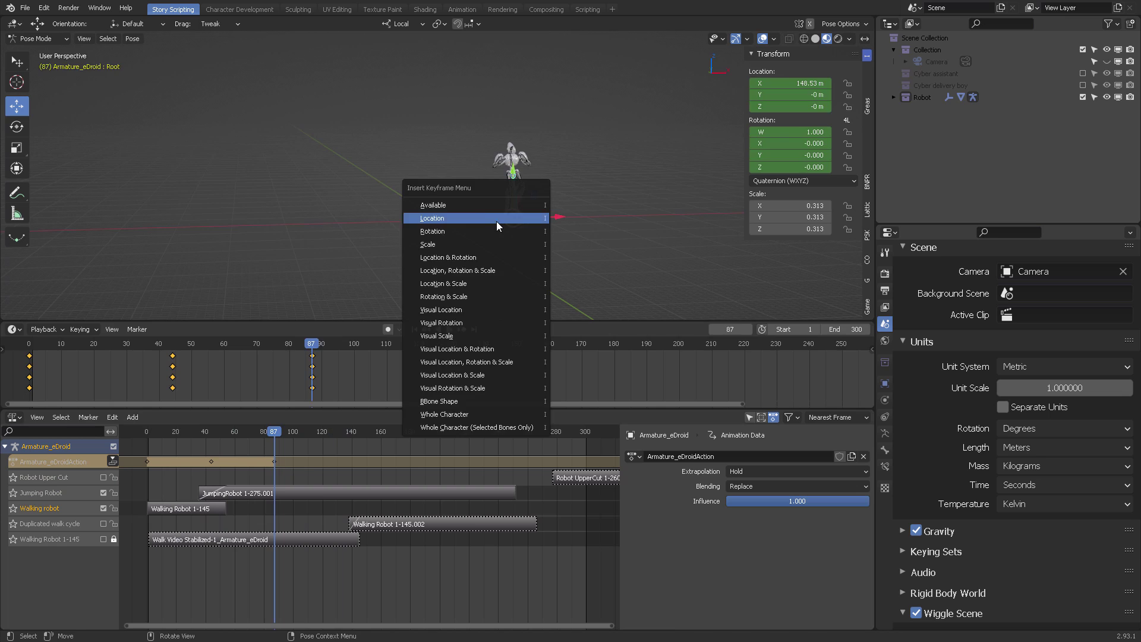
click(496, 224)
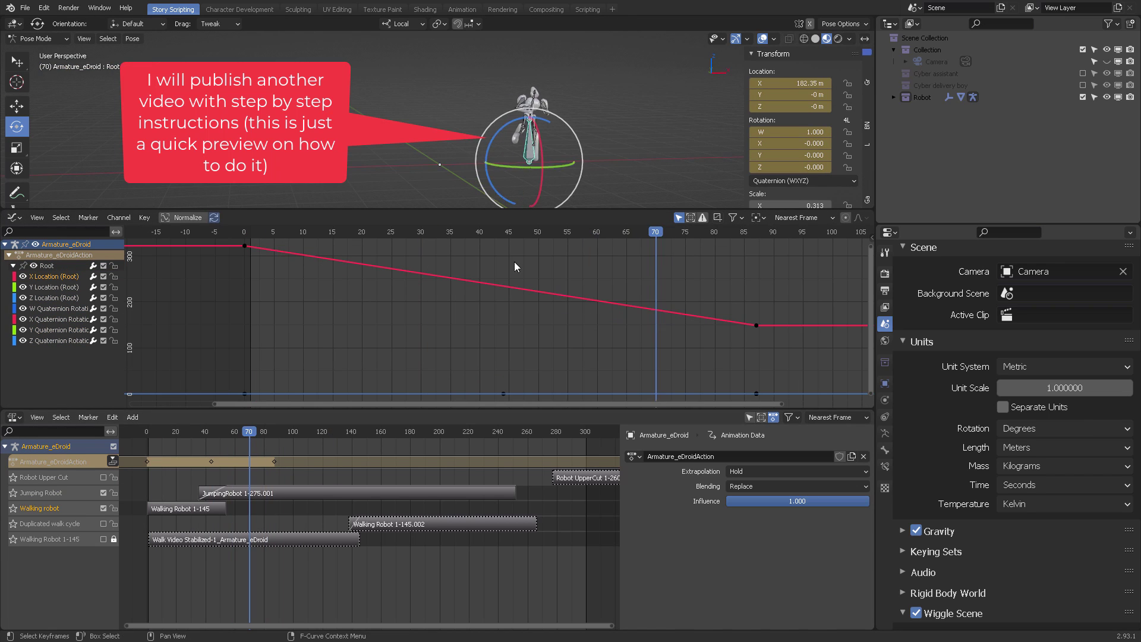
click(334, 493)
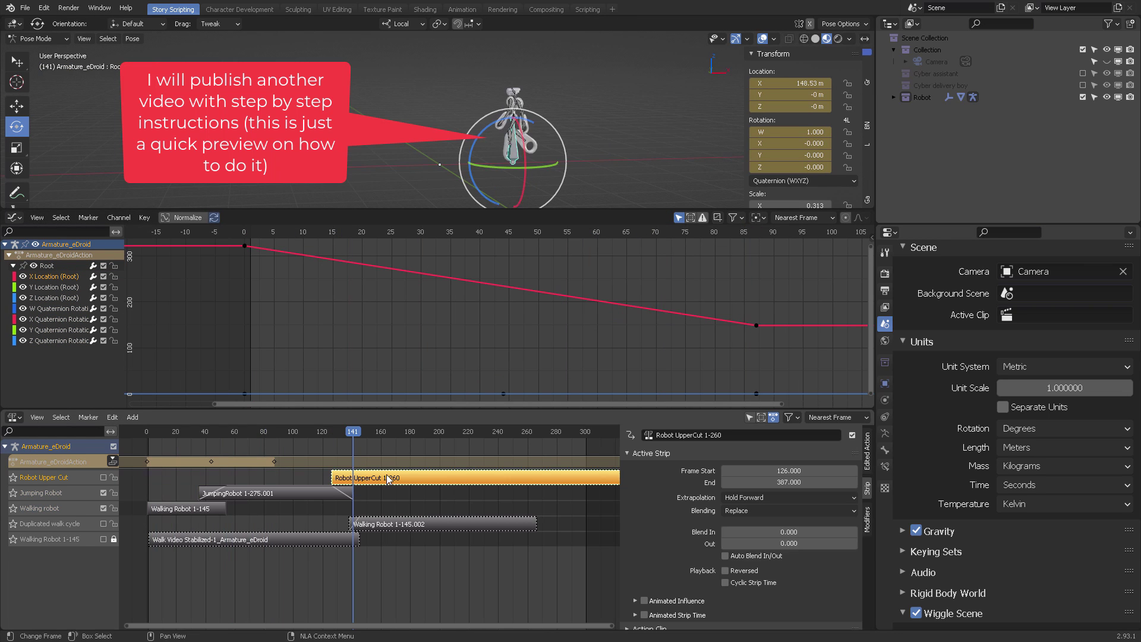
scroll(333, 500, up, 2)
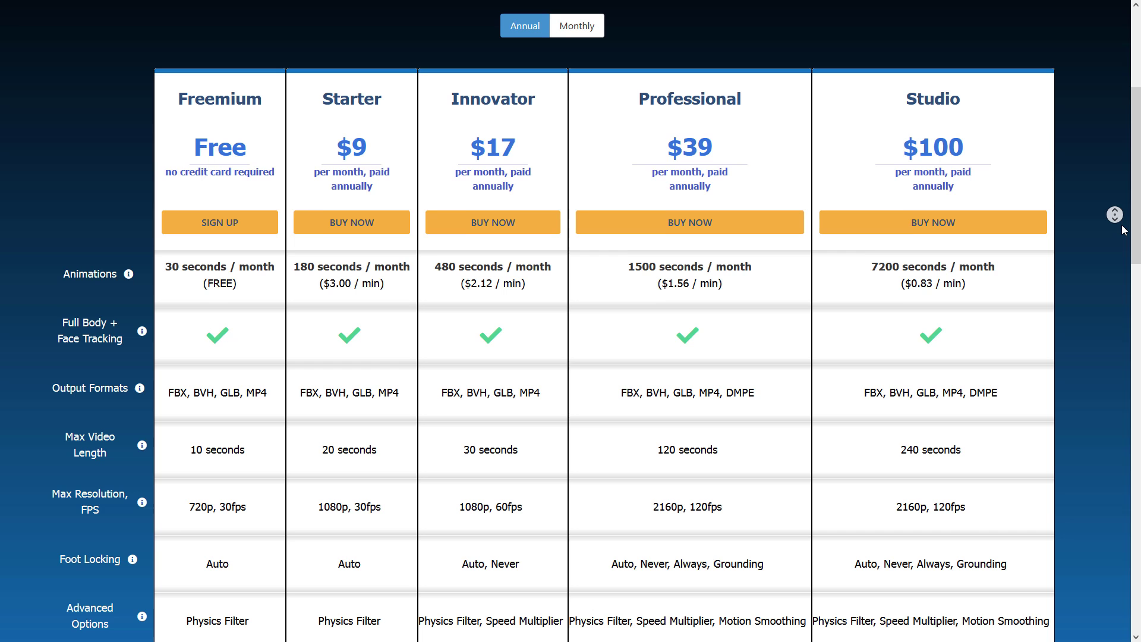
middle_drag(1123, 230, 1127, 232)
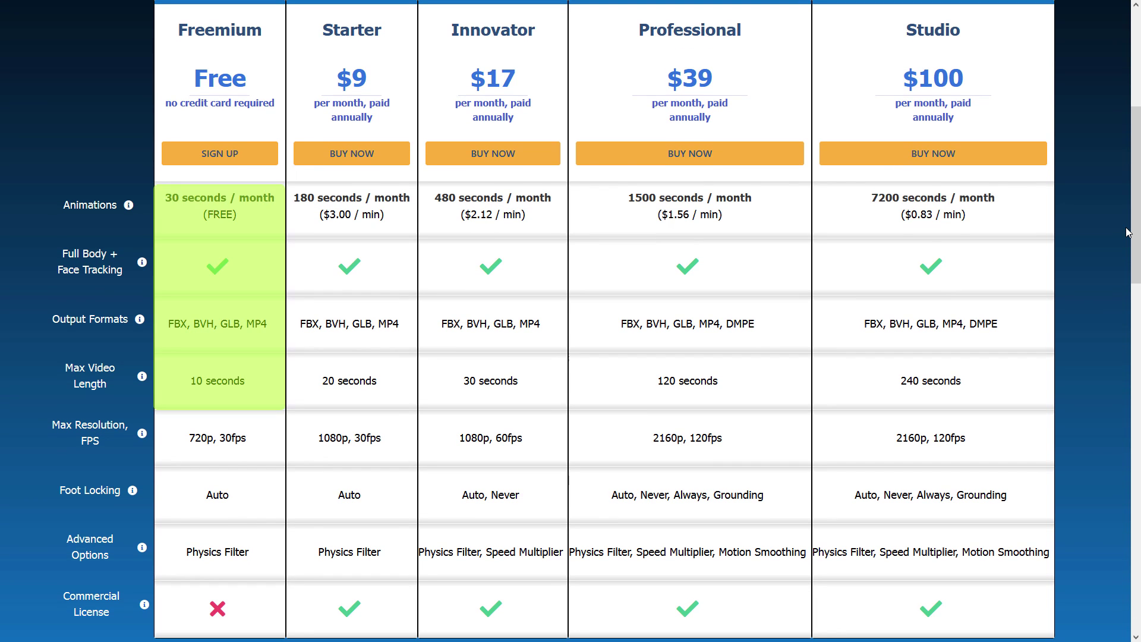